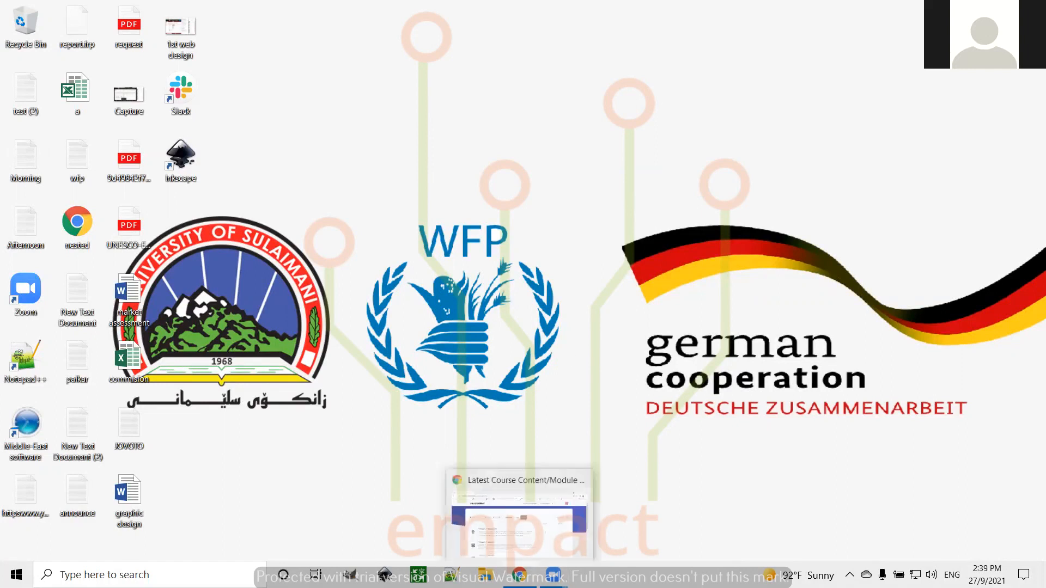
# Restore the Google Chrome window showing the course page from the taskbar
pyautogui.click(520, 575)
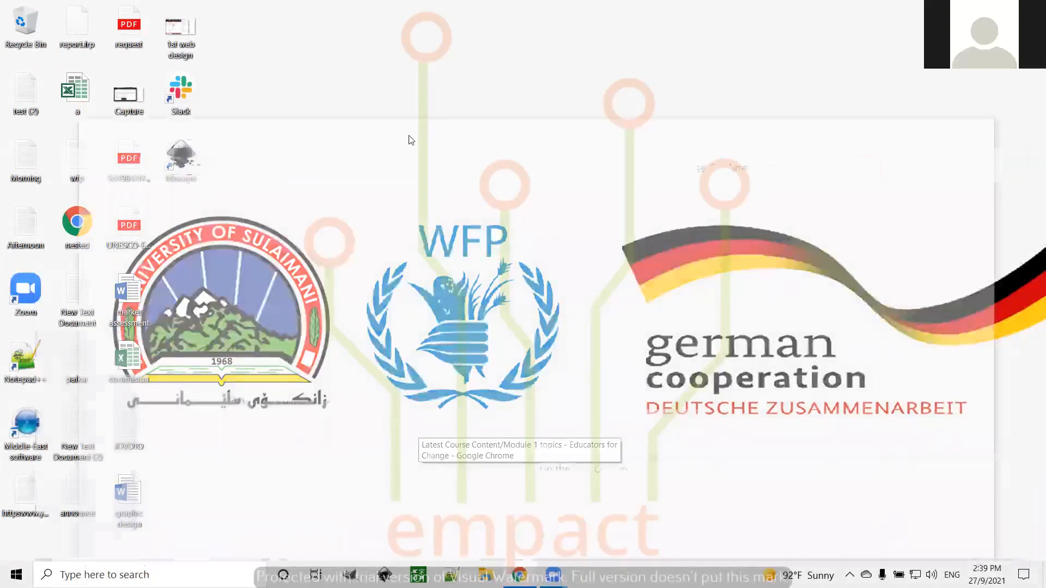
# In a new tab, go to Google and search for the 'apachefriends xampp' suggestion
pyautogui.click(188, 63)
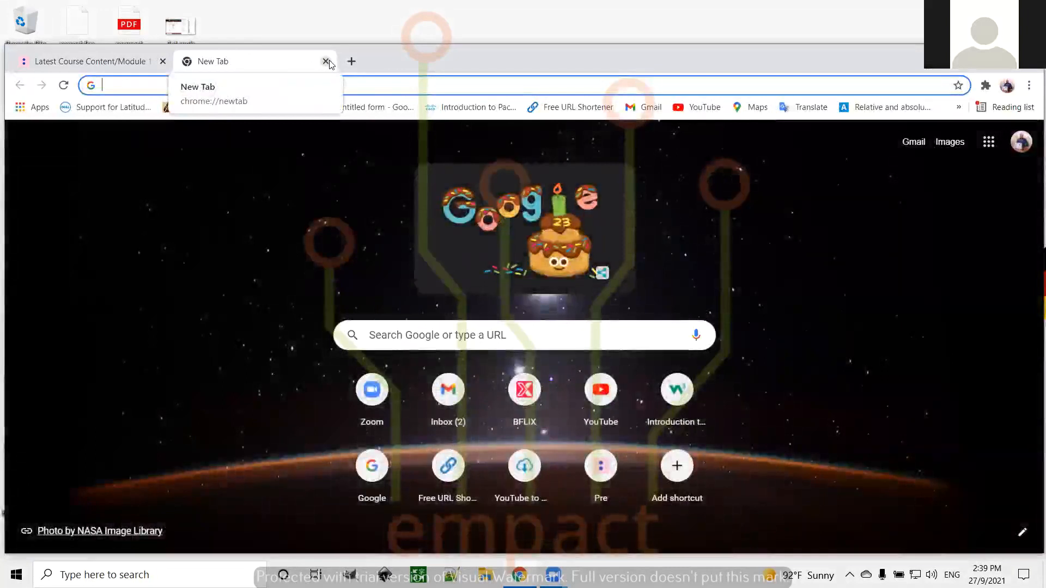
pyautogui.write('goo')
pyautogui.press('Return')
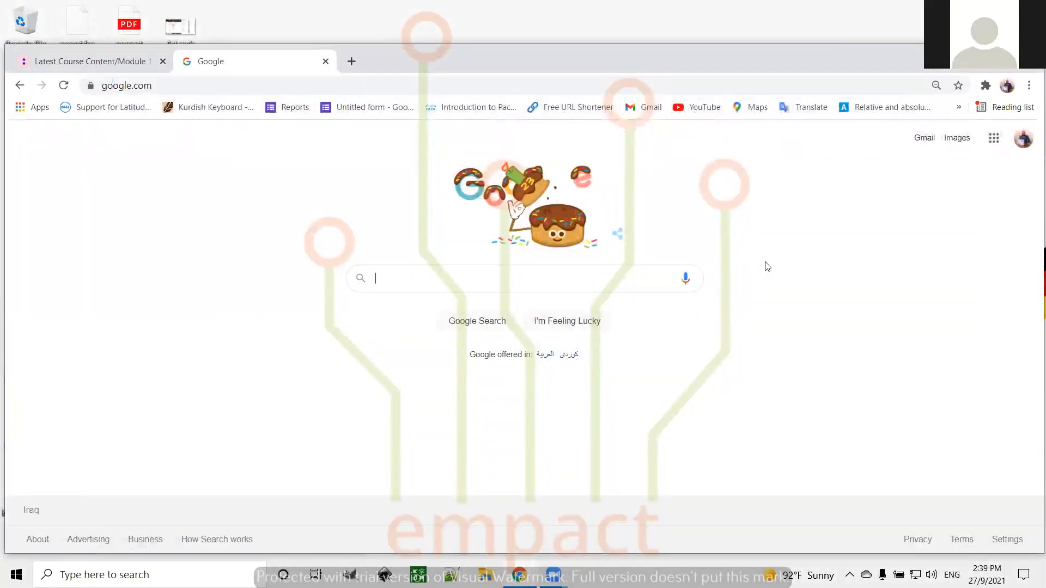
pyautogui.write('apache friends xampp for windows 10')
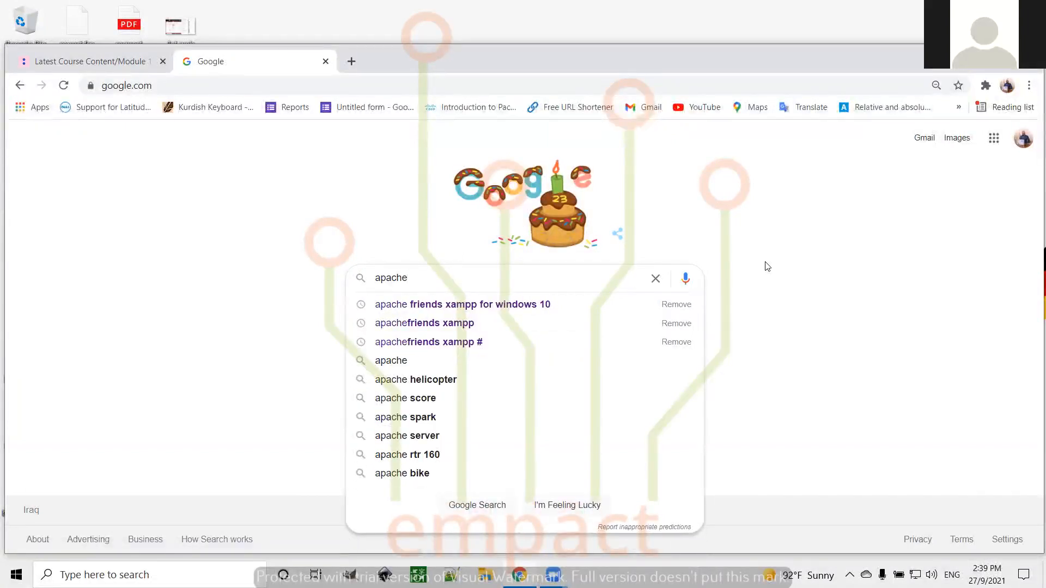
pyautogui.press('Down')
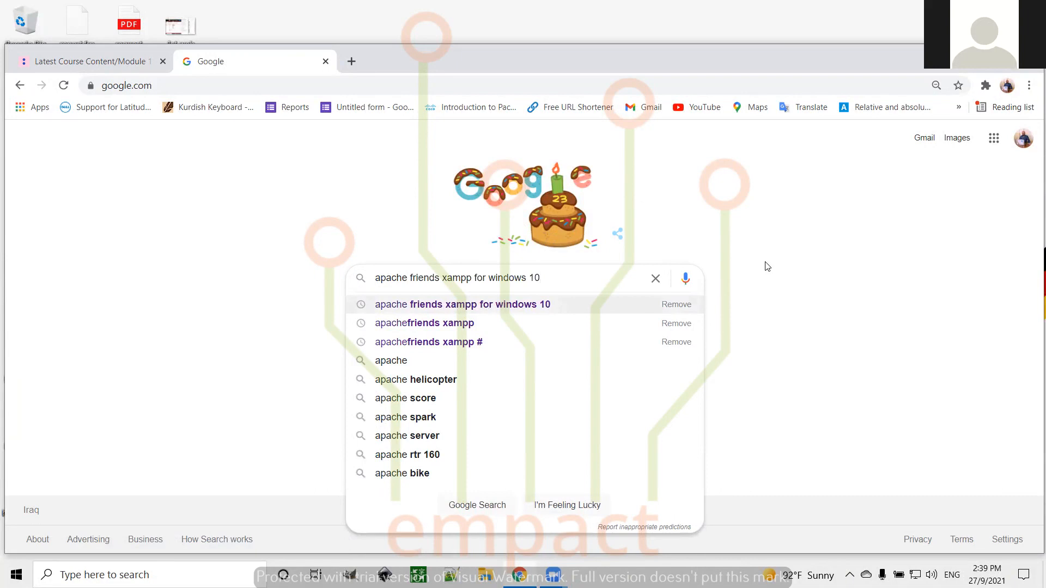
pyautogui.press('Down')
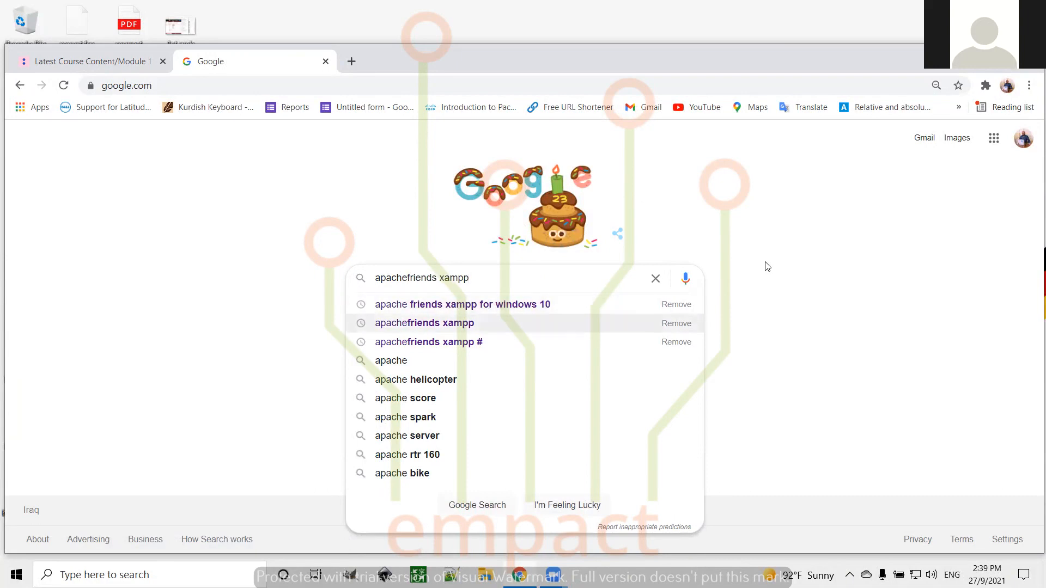
pyautogui.press('Return')
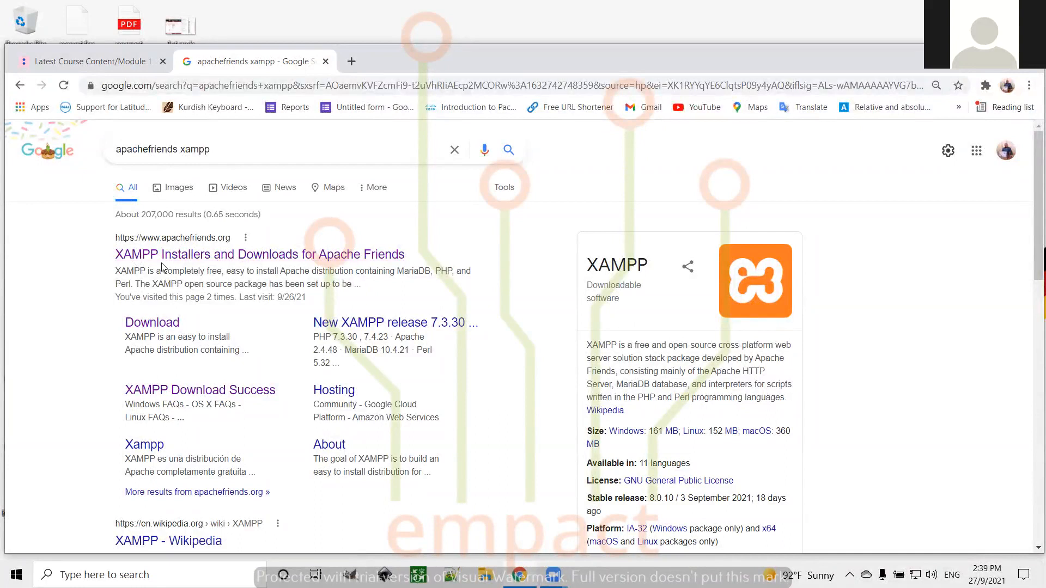
# Open the 'XAMPP Installers and Downloads for Apache Friends' result and scroll down to the download buttons
pyautogui.click(229, 255)
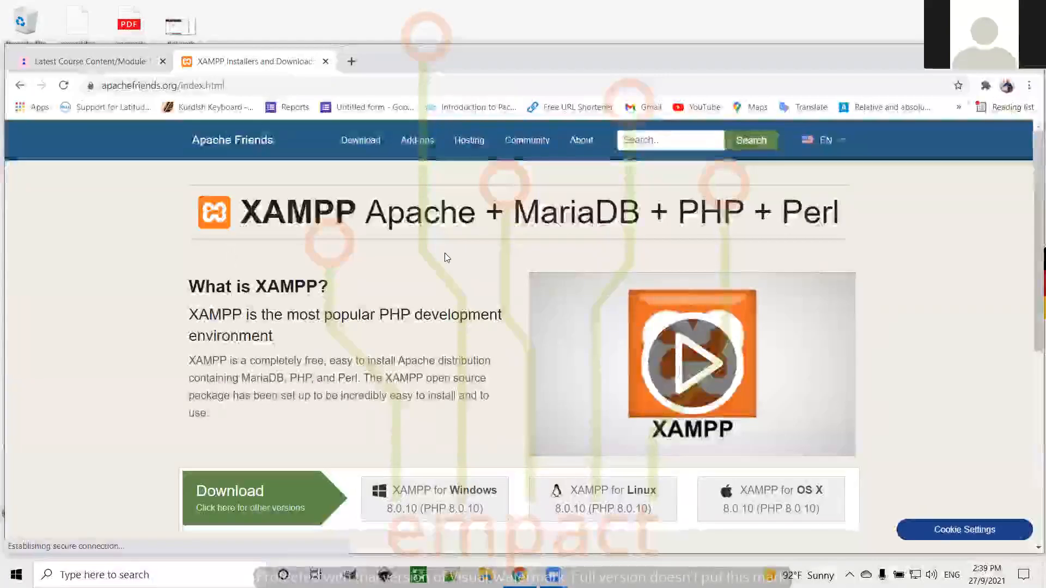
pyautogui.scroll(-1, 897, 227)
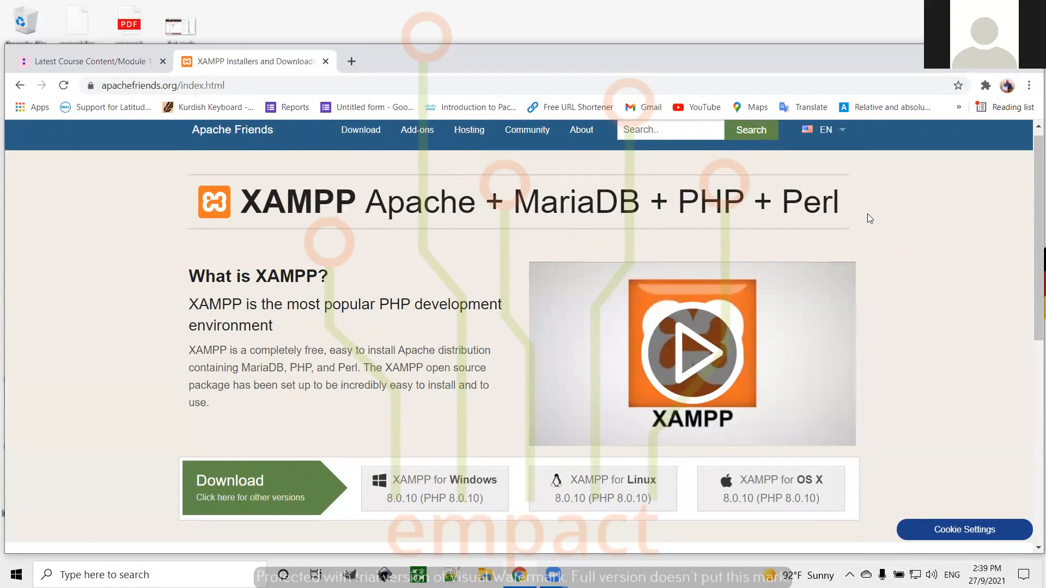
pyautogui.scroll(-1, 870, 218)
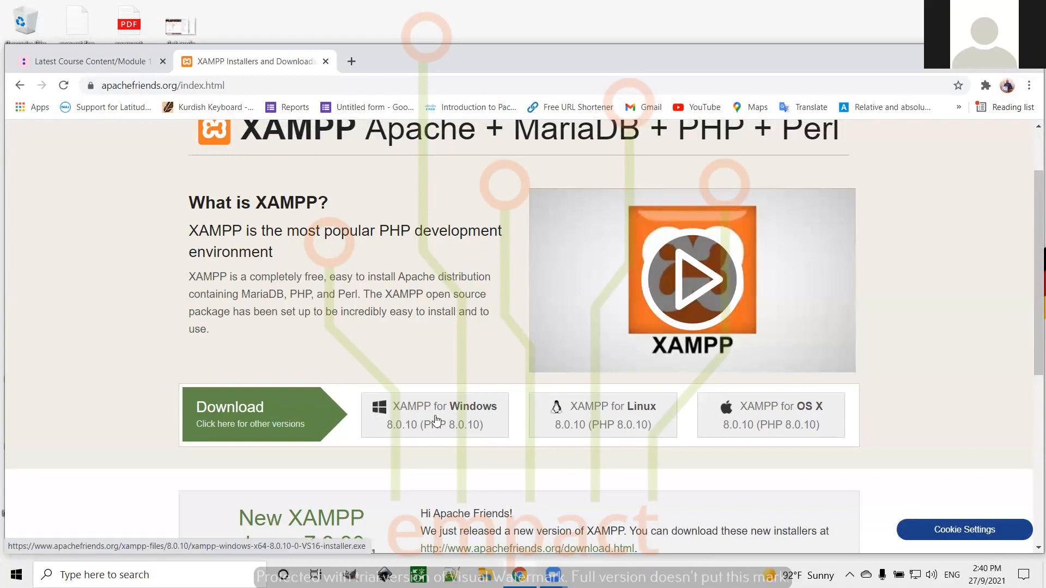
# Start the XAMPP for Windows download, then cancel it from the full downloads list
pyautogui.click(436, 419)
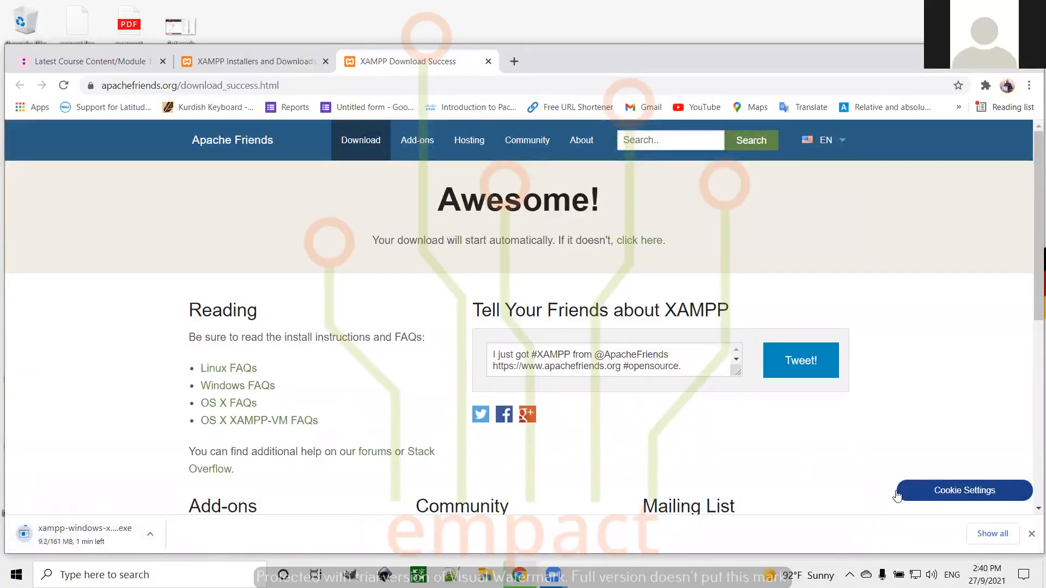
pyautogui.click(990, 534)
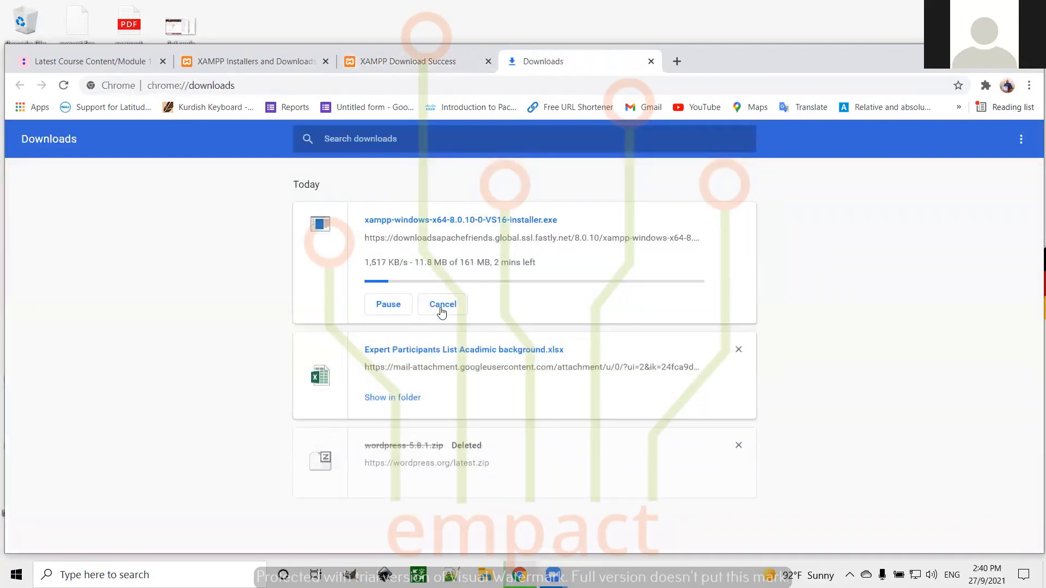
pyautogui.click(442, 306)
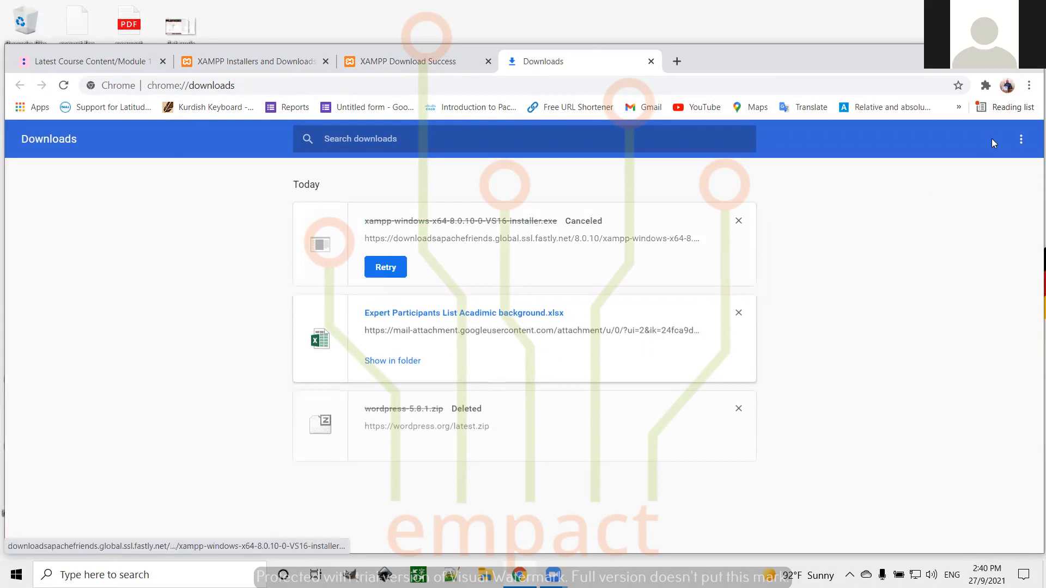
# Clear all entries from the downloads list and close the Downloads and download success tabs
pyautogui.click(1021, 140)
pyautogui.click(969, 146)
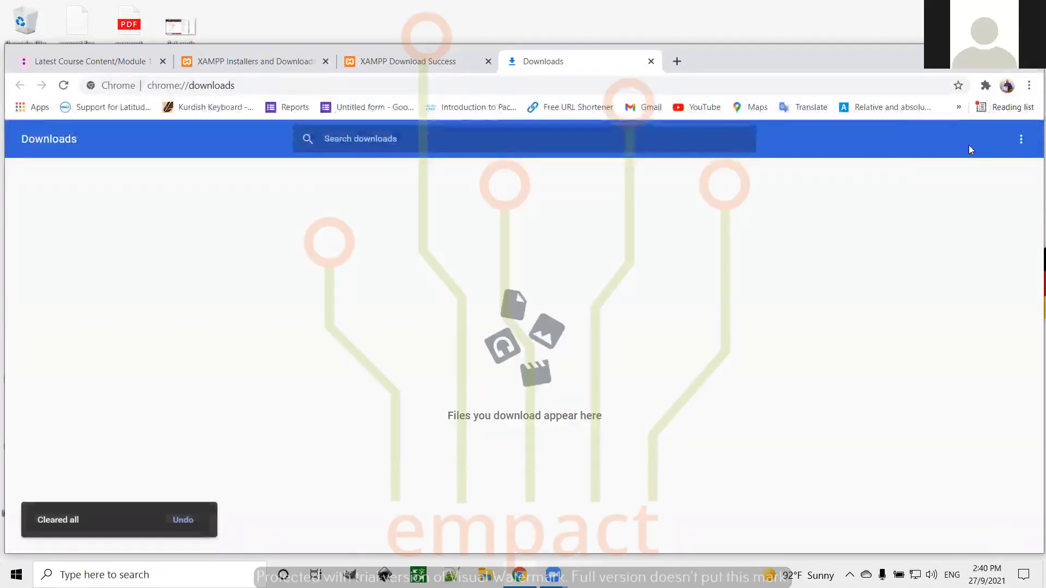
pyautogui.click(651, 61)
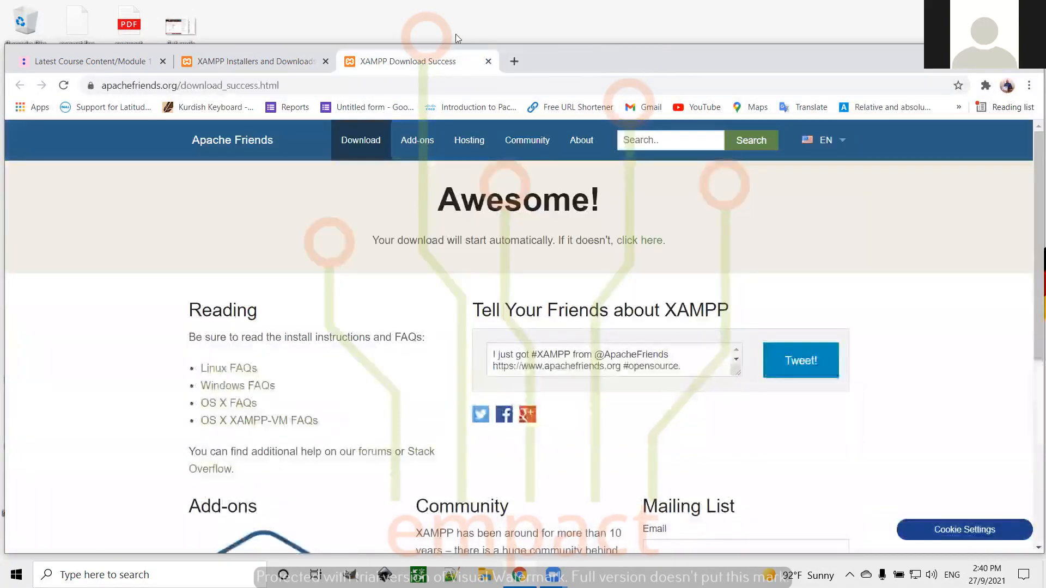
pyautogui.click(489, 61)
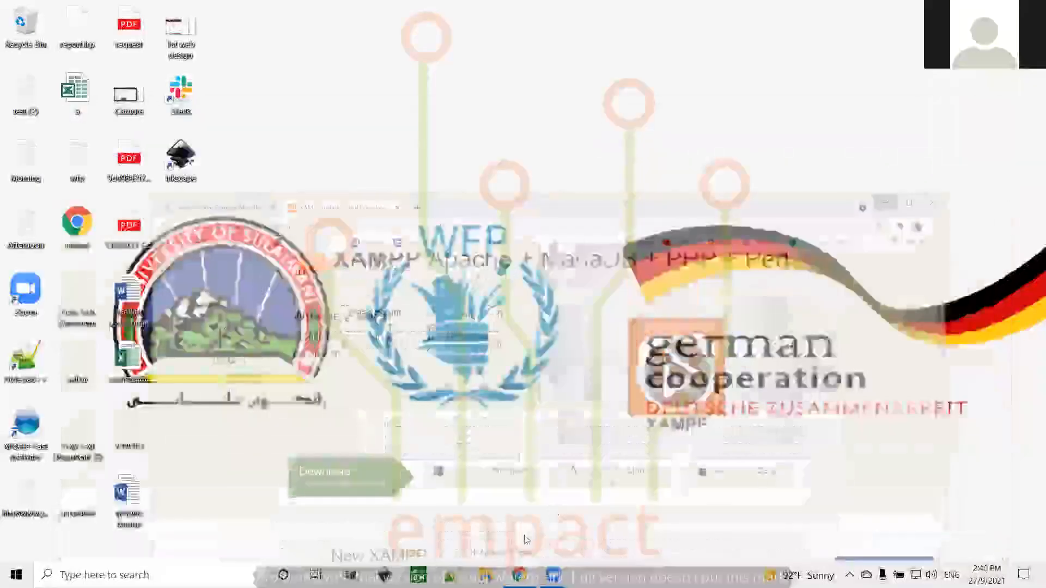
# Run xampp-windows-x64-7.3.28-1-VC15-installer from the EMPACT (S:) drive and minimize File Explorer
pyautogui.click(485, 575)
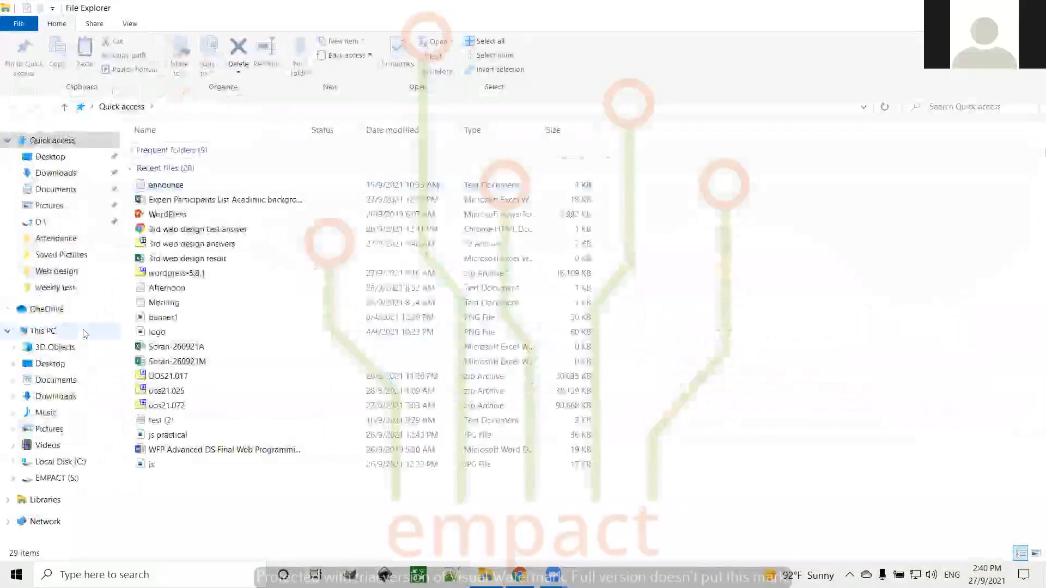
pyautogui.click(59, 479)
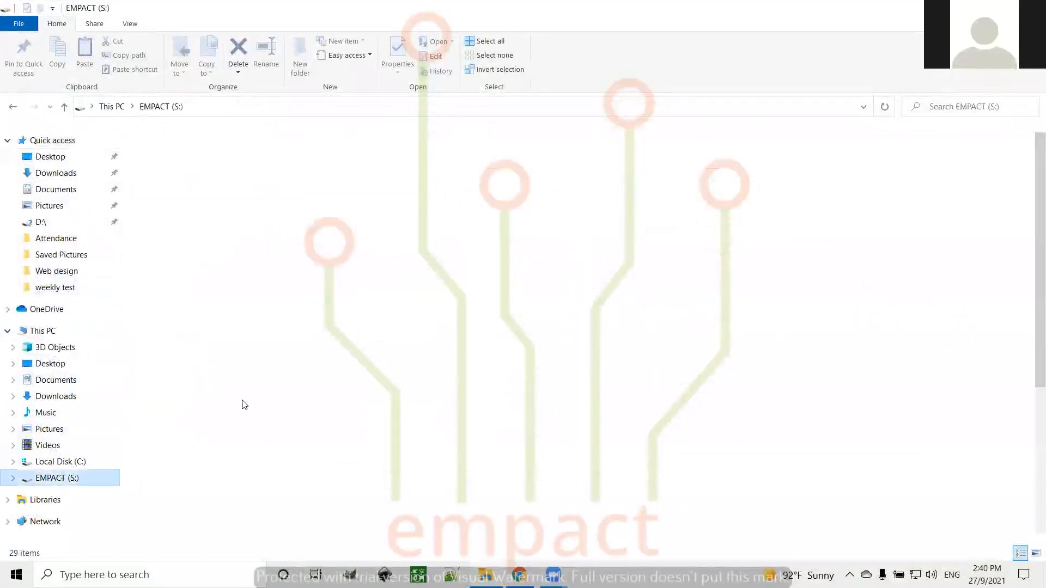
pyautogui.scroll(-5, 321, 382)
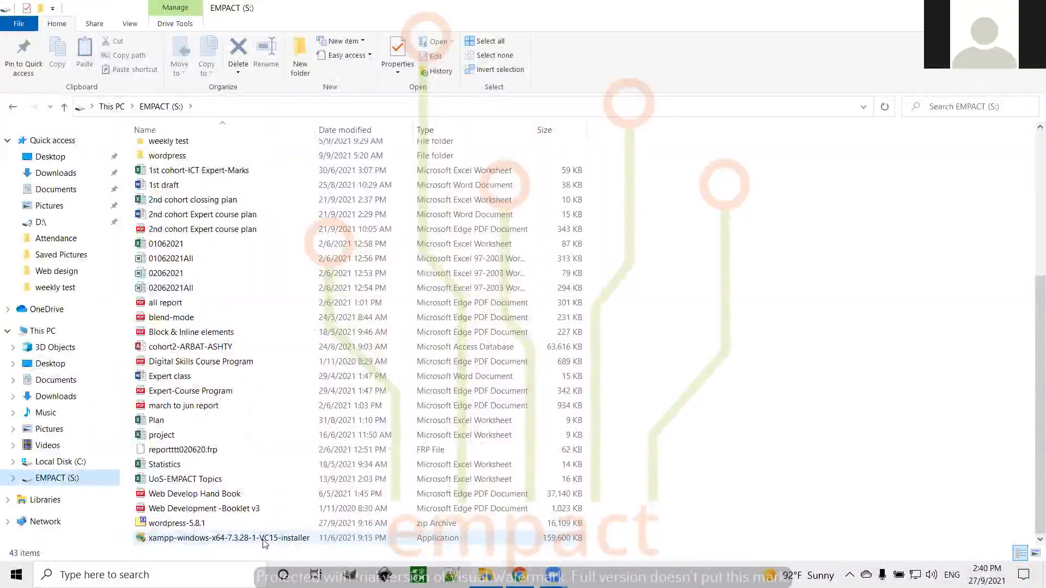
pyautogui.click(263, 538)
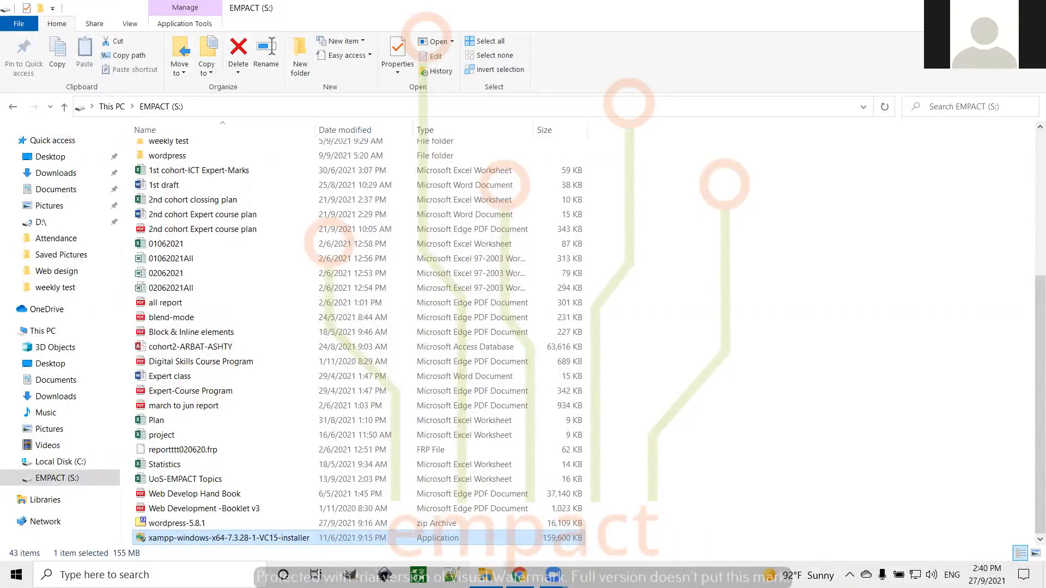
pyautogui.click(967, 8)
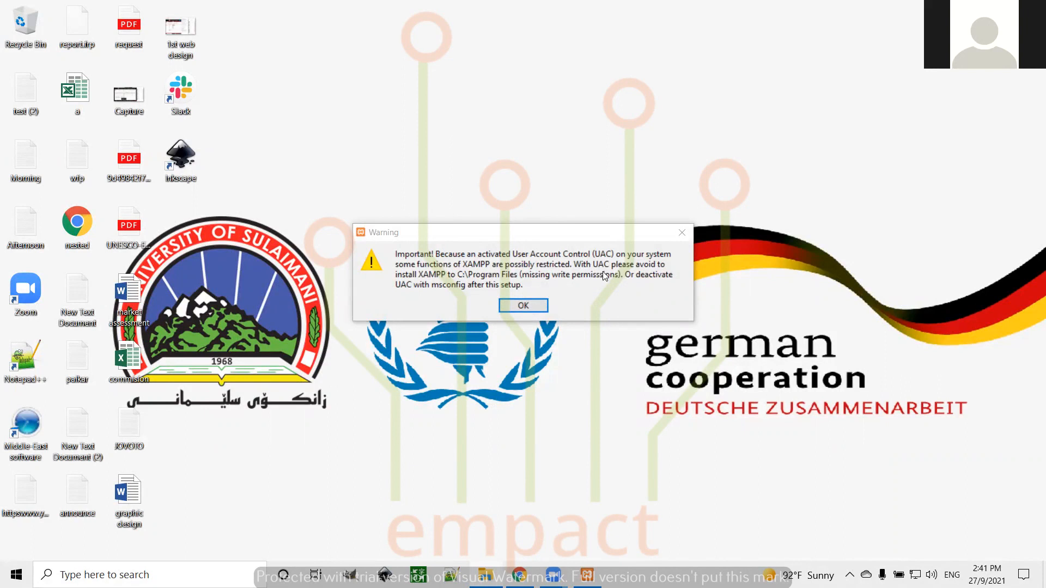
# Acknowledge the UAC warning and advance the XAMPP wizard to component selection
pyautogui.click(524, 305)
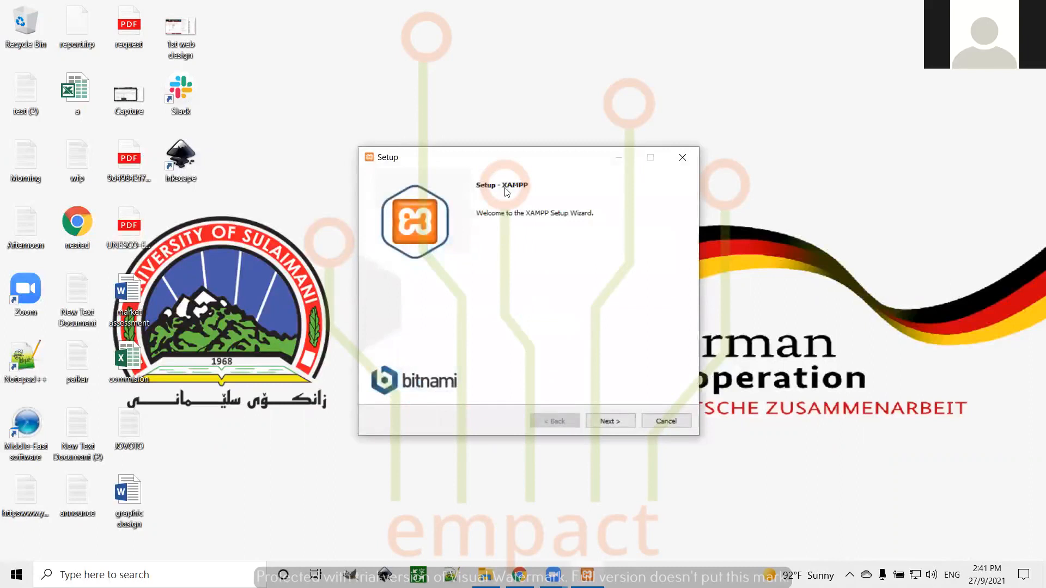
pyautogui.moveTo(524, 160); pyautogui.dragTo(508, 128)
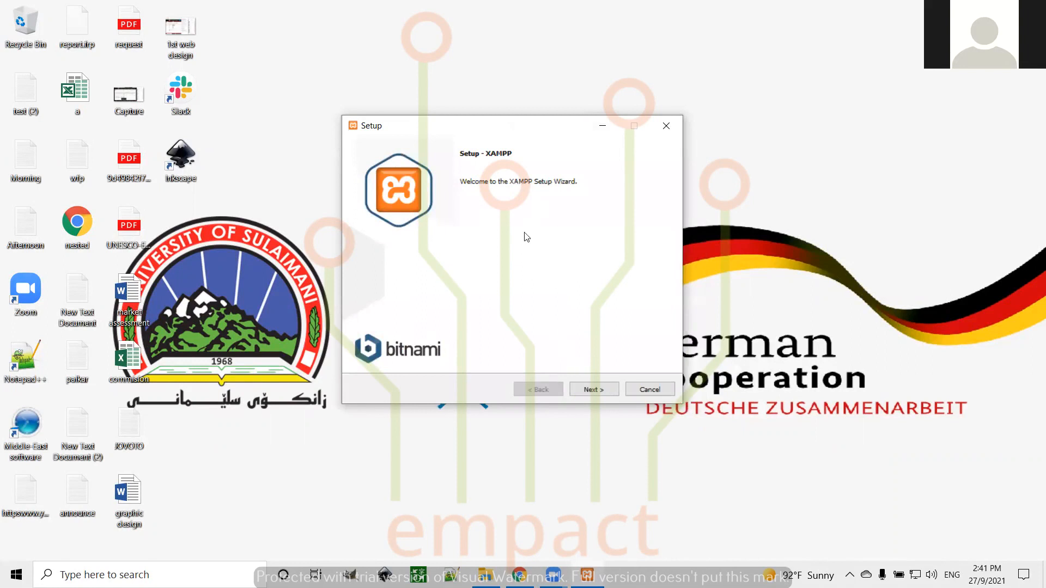
pyautogui.click(594, 390)
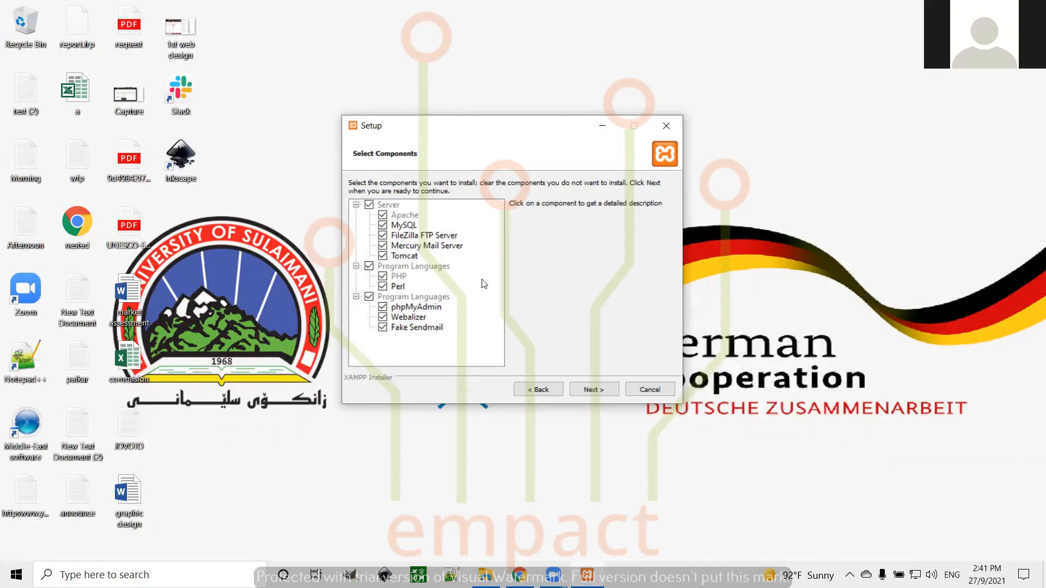
# Exclude Fake Sendmail, Webalizer, Mercury Mail Server and FileZilla FTP Server from the install
pyautogui.click(382, 328)
pyautogui.click(383, 319)
pyautogui.click(382, 245)
pyautogui.click(382, 236)
pyautogui.click(598, 390)
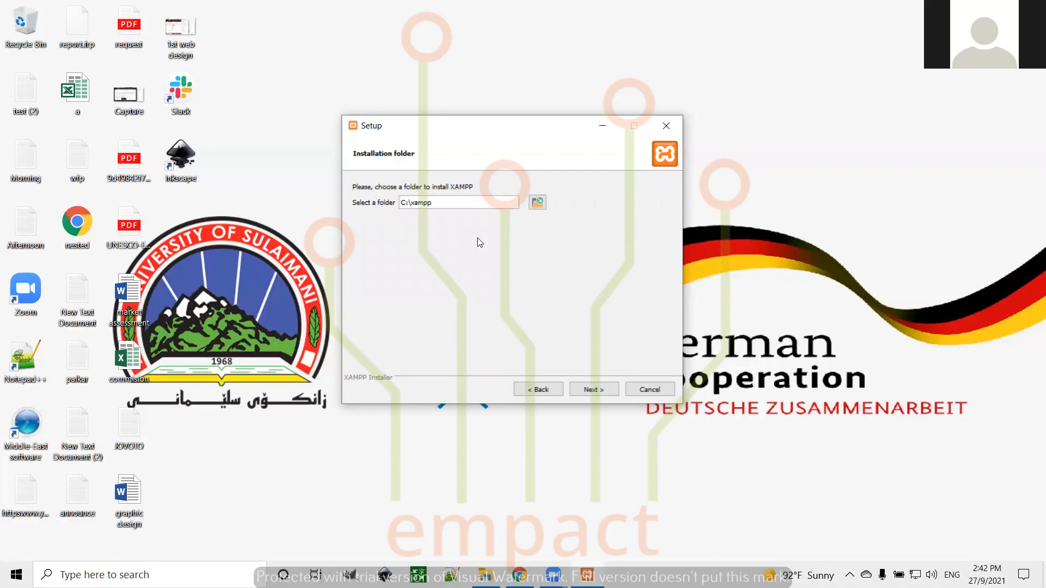
# Keep C:\xampp as the install folder, try to proceed, and dismiss the folder-not-empty warning
pyautogui.click(537, 203)
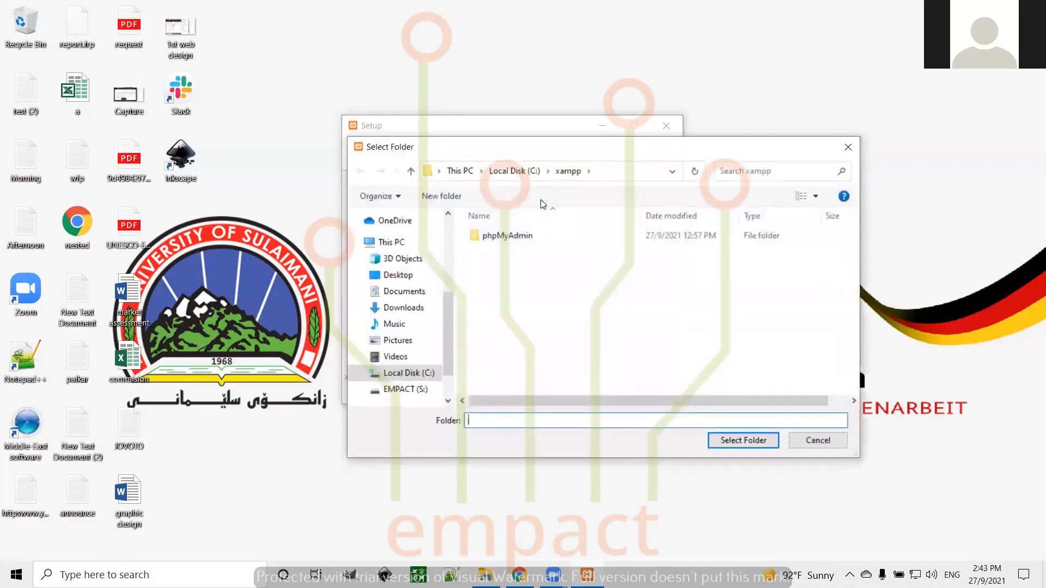
pyautogui.click(409, 390)
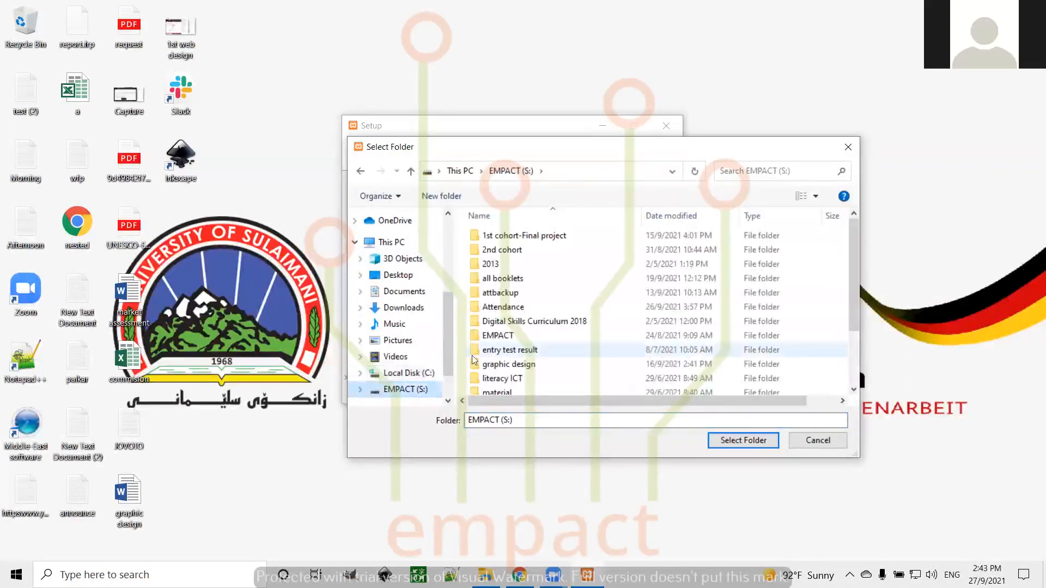
pyautogui.click(817, 441)
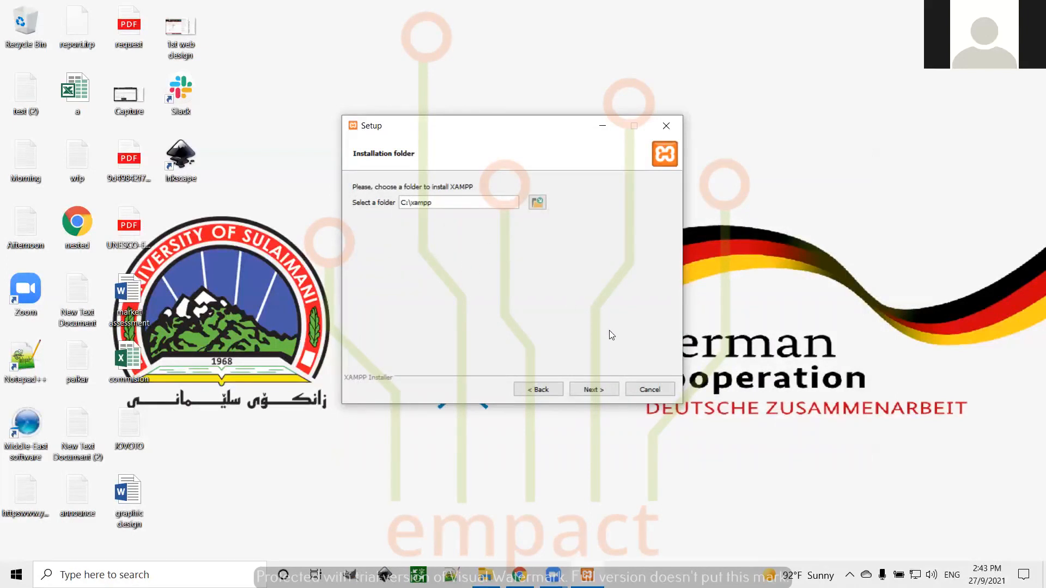
pyautogui.click(592, 388)
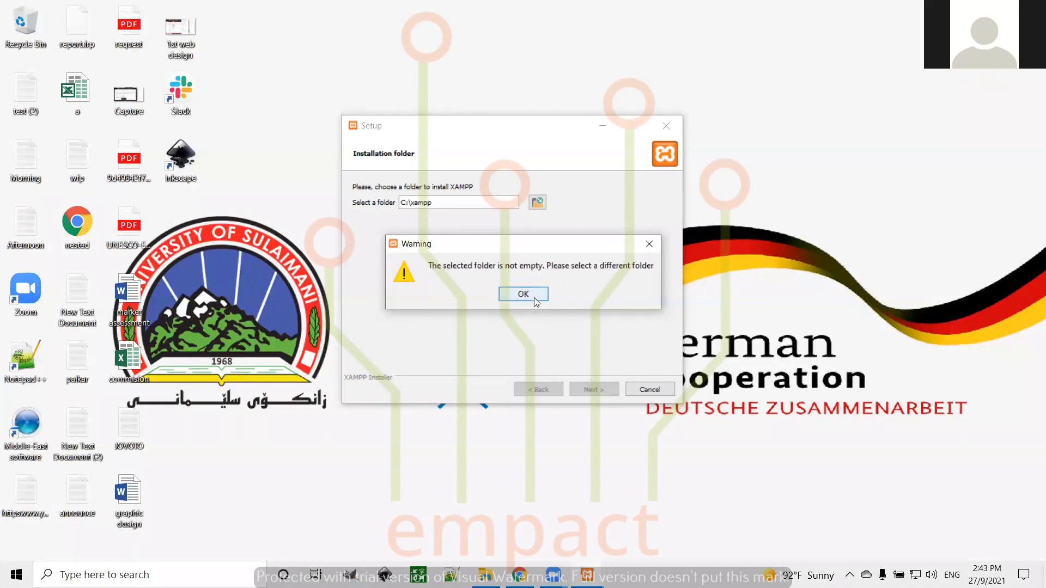
pyautogui.click(652, 245)
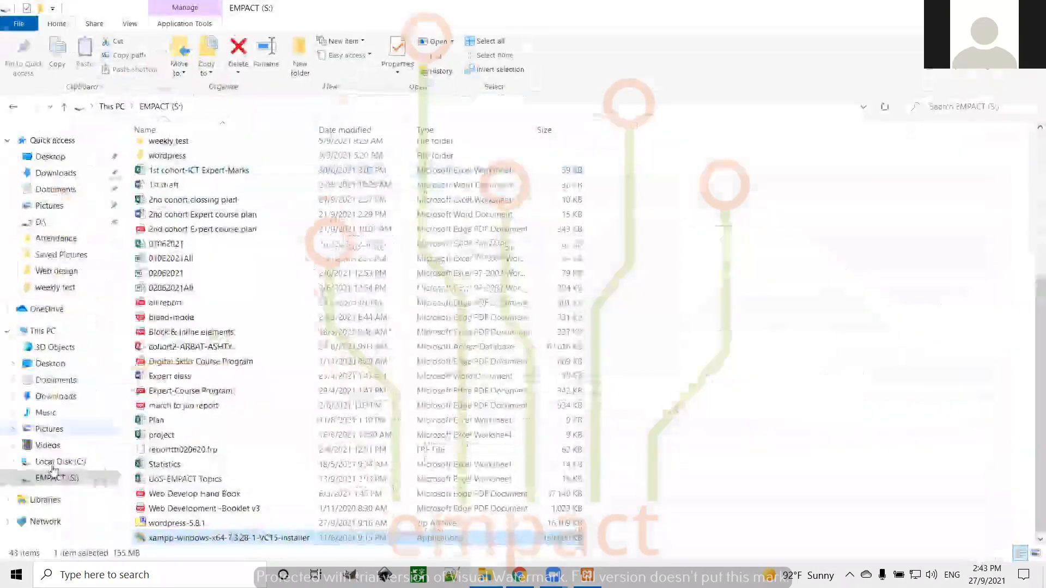
# Permanently delete the leftover xampp folder on Local Disk (C:), confirming the deletion
pyautogui.click(54, 462)
pyautogui.click(160, 240)
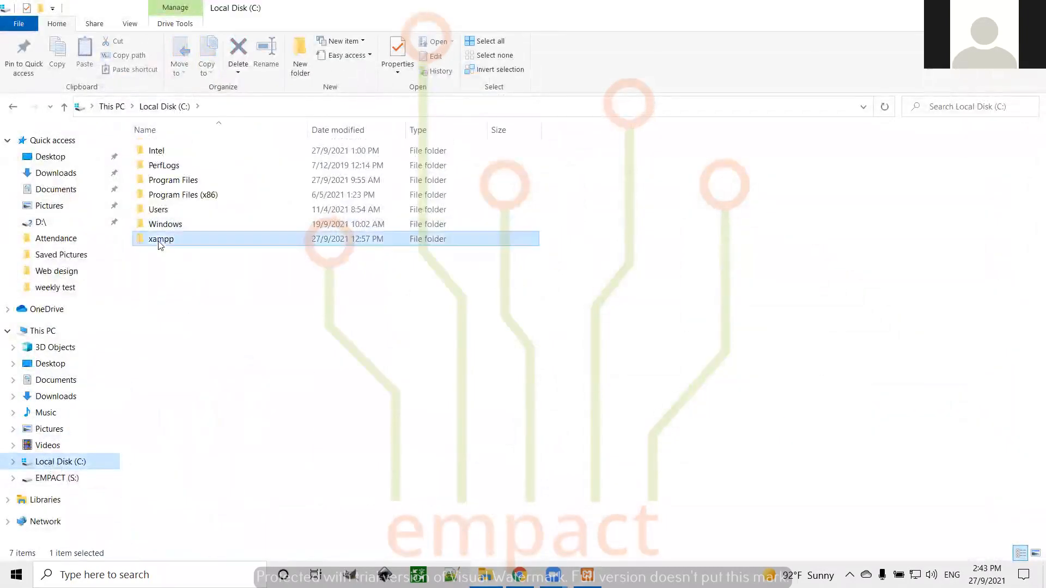
pyautogui.hotkey('shift', 'Delete')
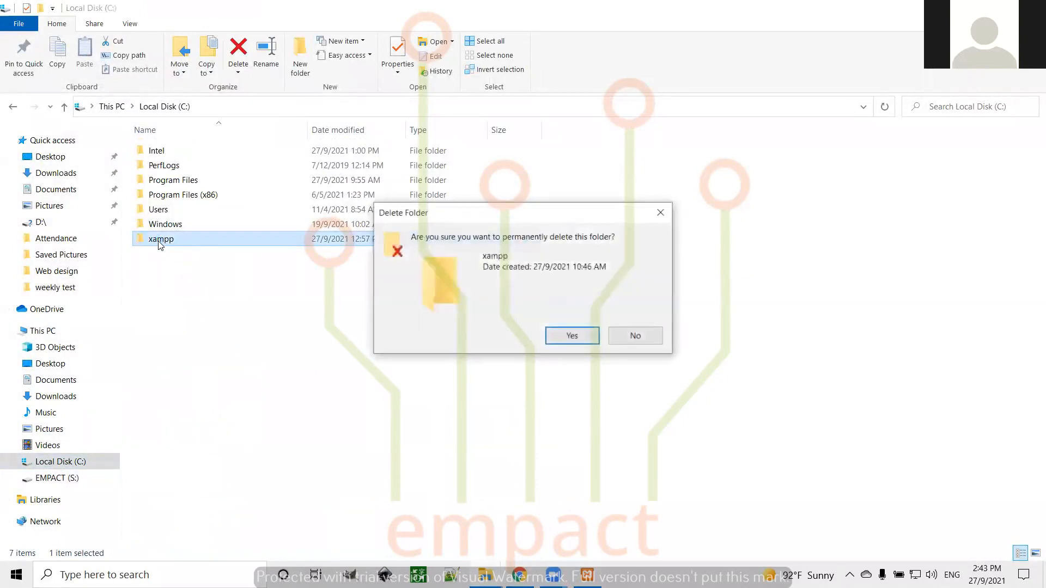
pyautogui.press('Return')
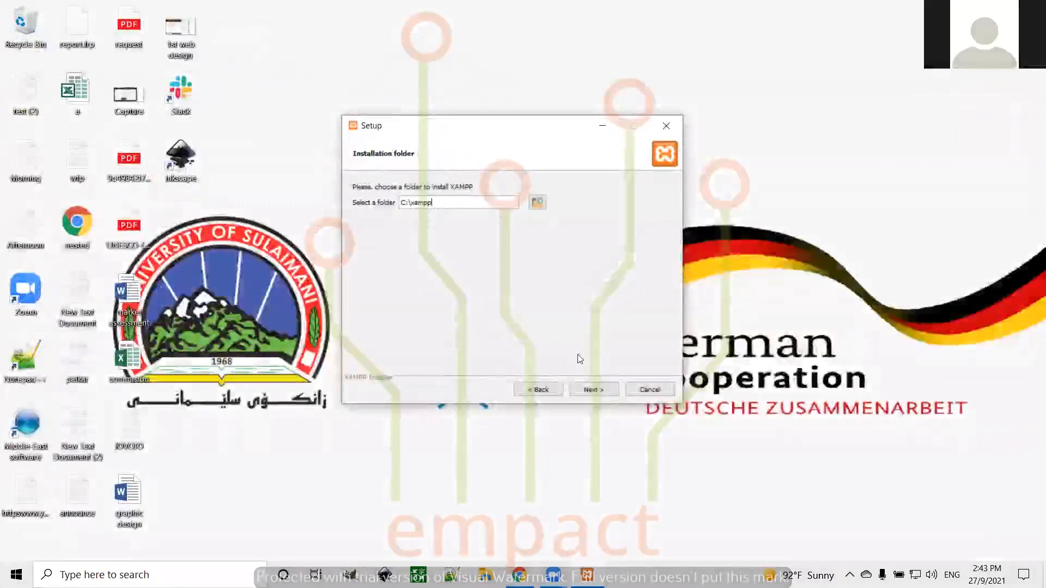
# Accept C:\xampp as the install folder and choose English as the Control Panel language
pyautogui.click(596, 391)
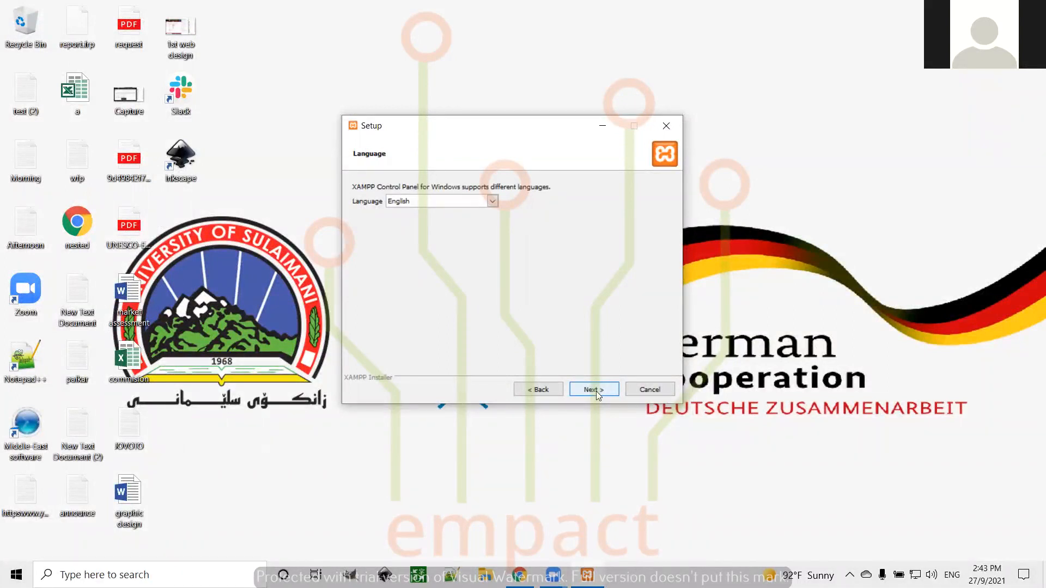
pyautogui.click(493, 202)
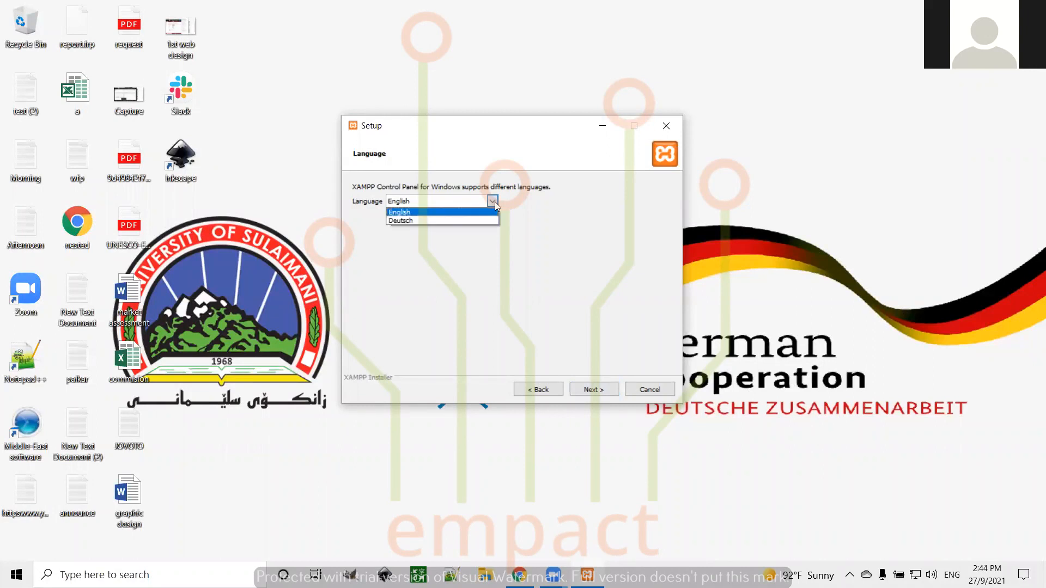
pyautogui.click(427, 213)
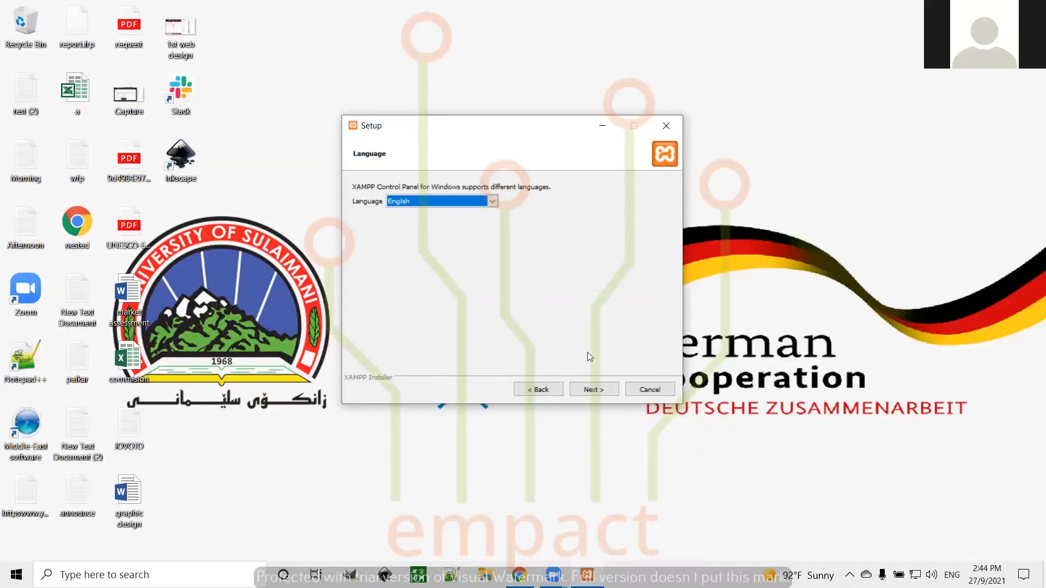
pyautogui.click(593, 389)
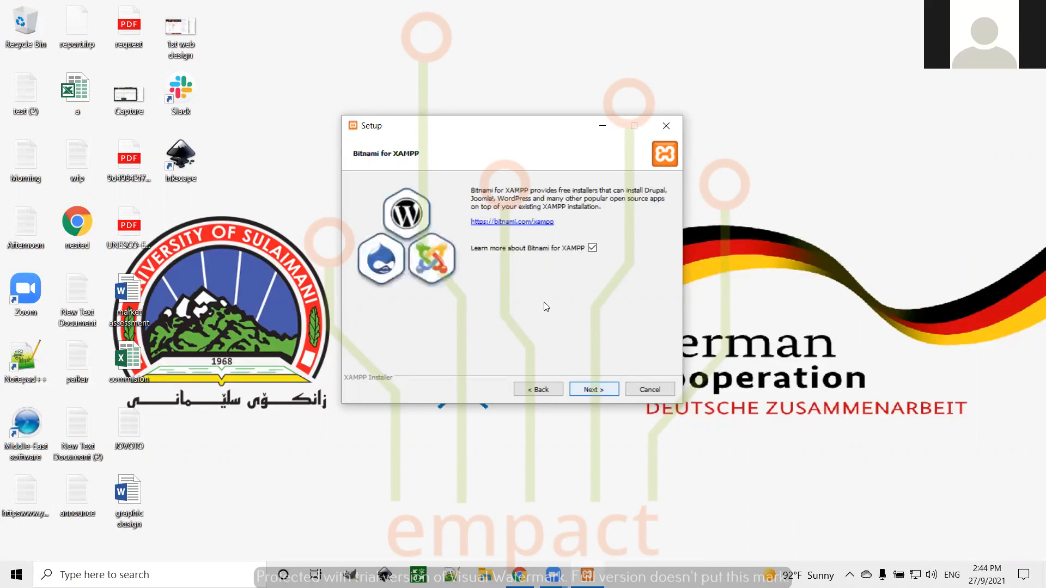
# Untick 'Learn more about Bitnami for XAMPP' and start the XAMPP installation
pyautogui.click(593, 249)
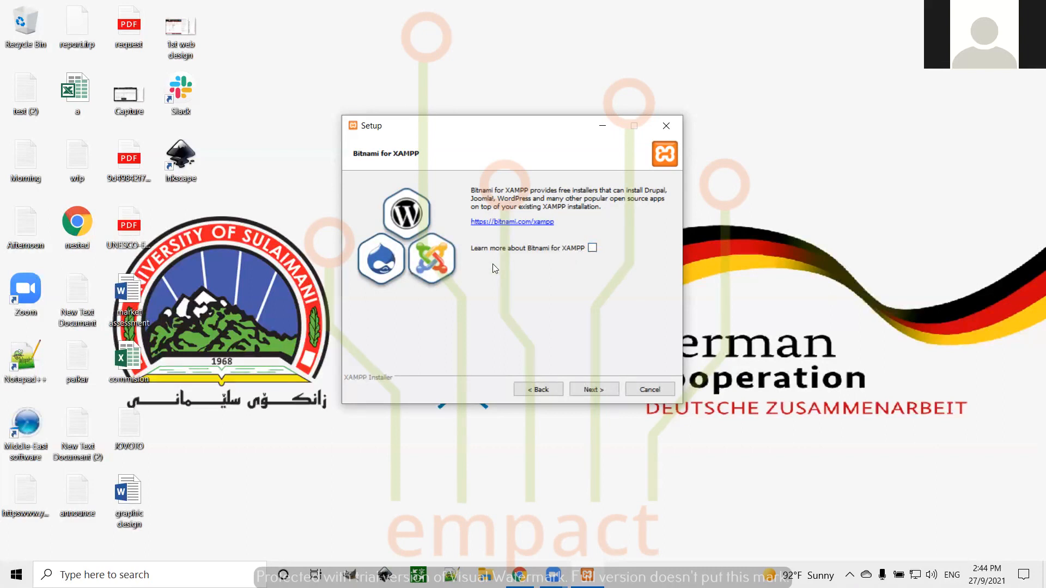
pyautogui.click(590, 389)
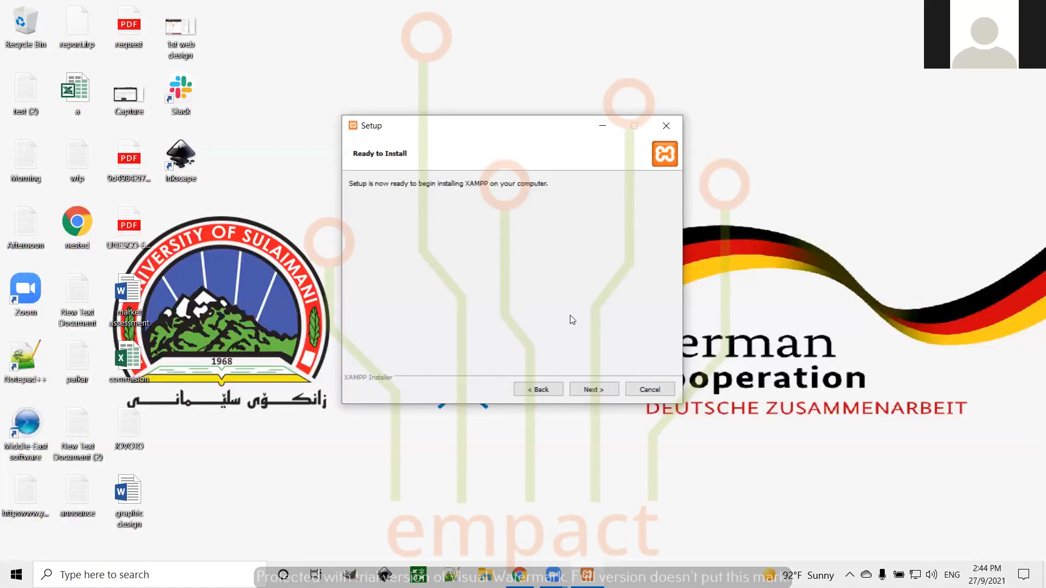
pyautogui.click(593, 391)
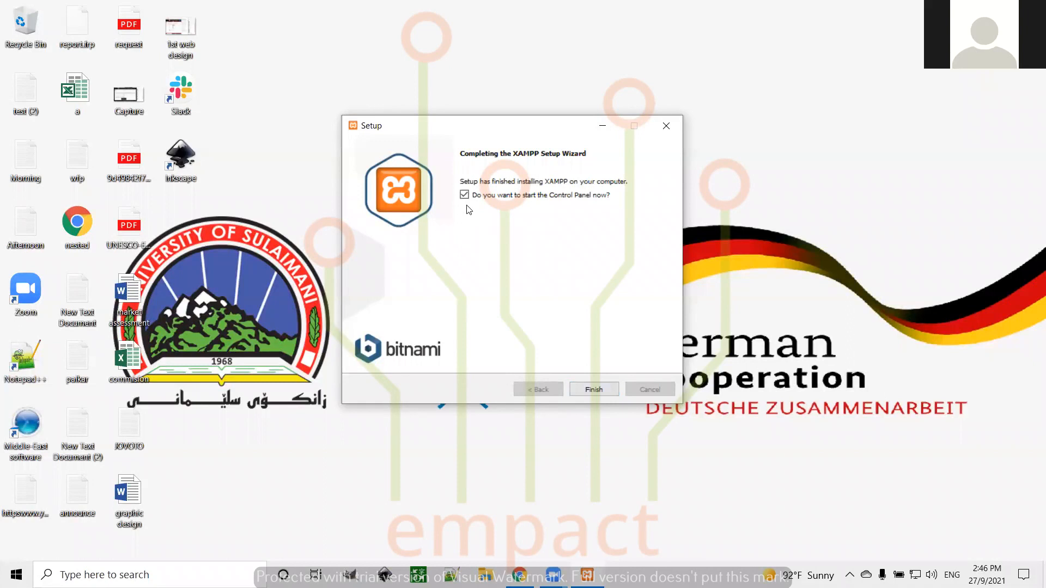
# Finish the XAMPP setup wizard with the Control Panel set to launch
pyautogui.click(588, 392)
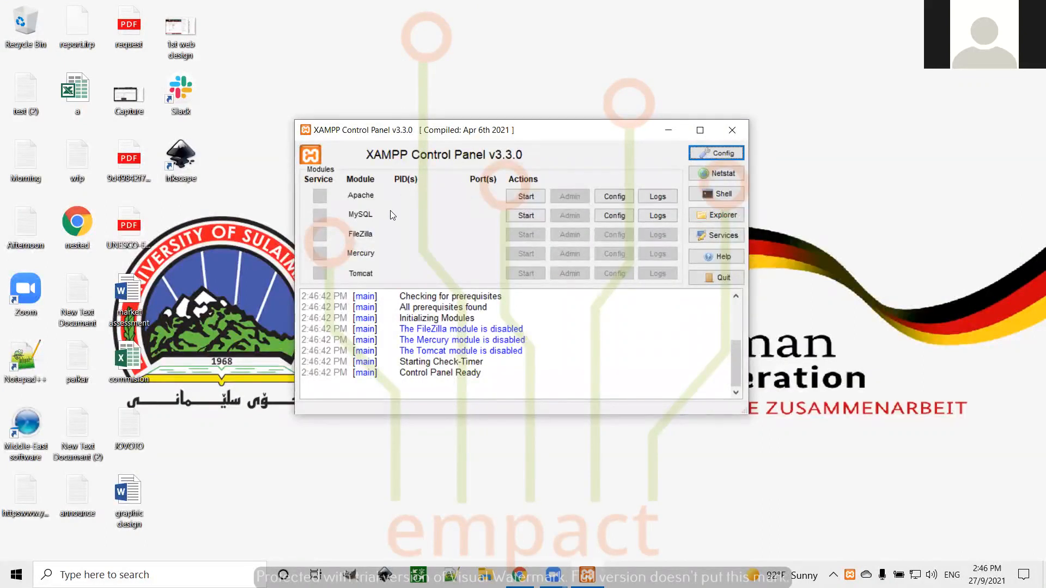
# Start Apache and MySQL in the XAMPP Control Panel, then minimize the panel
pyautogui.click(526, 196)
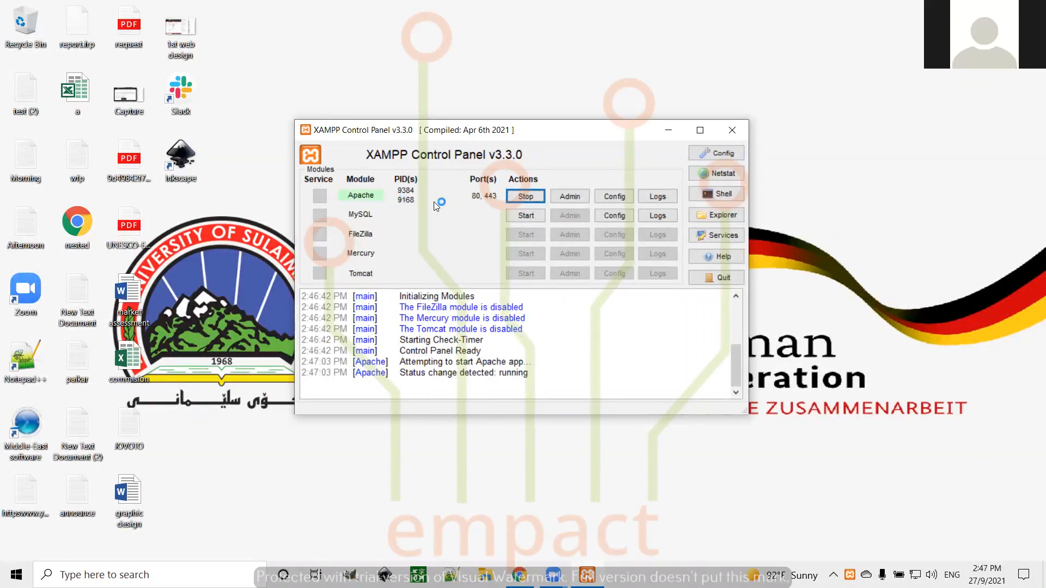
pyautogui.click(523, 215)
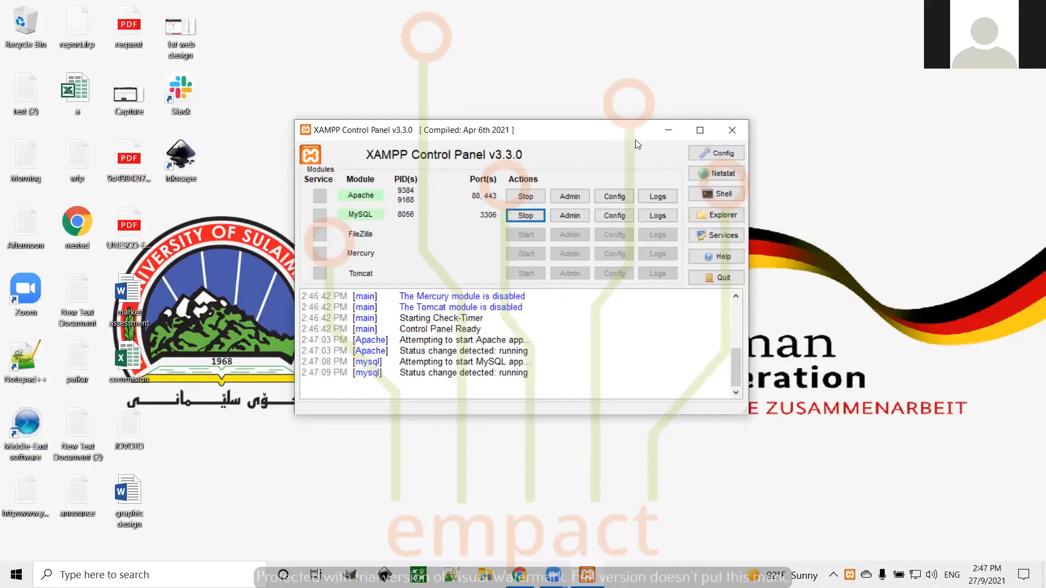
pyautogui.click(668, 131)
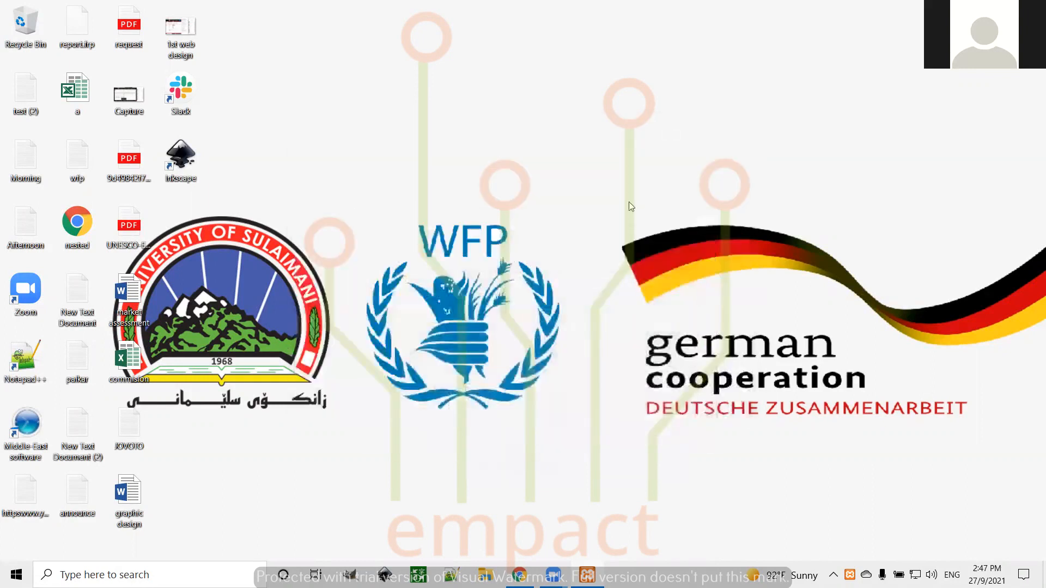
# Restore Chrome and enter wordpress.org in the address bar
pyautogui.moveTo(515, 569)
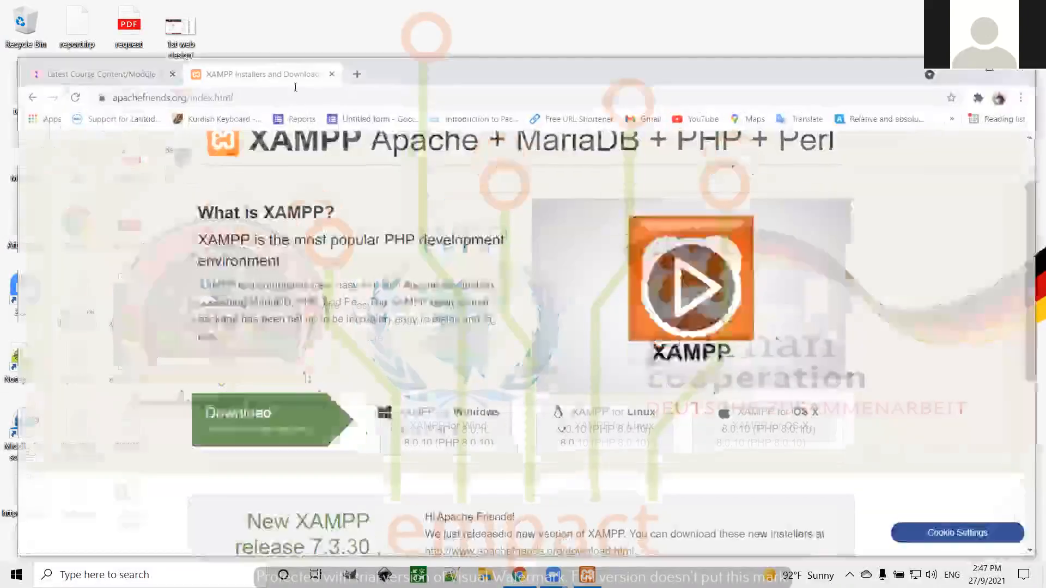
pyautogui.click(295, 87)
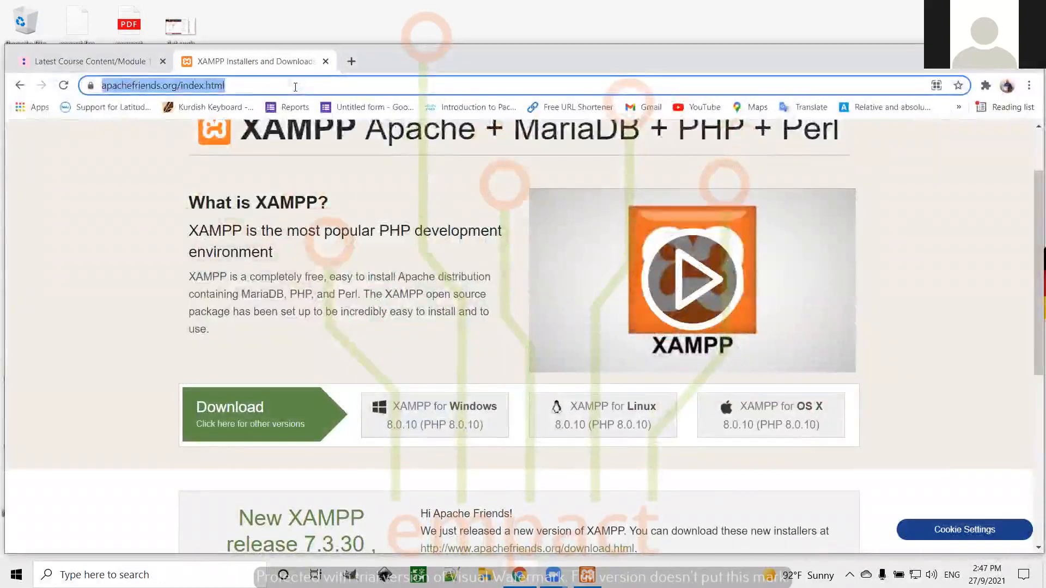
pyautogui.write('word')
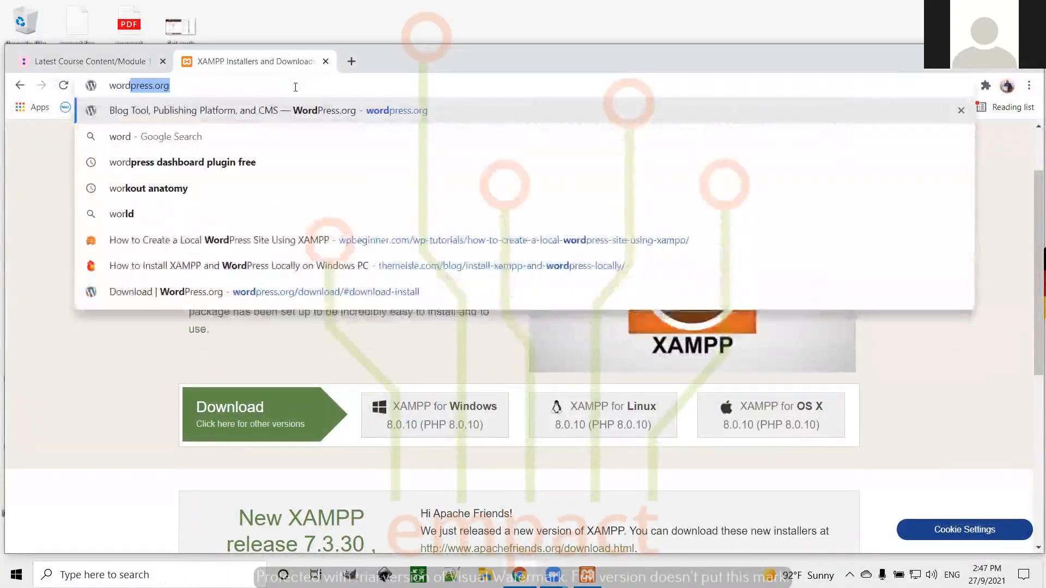
pyautogui.write('pre')
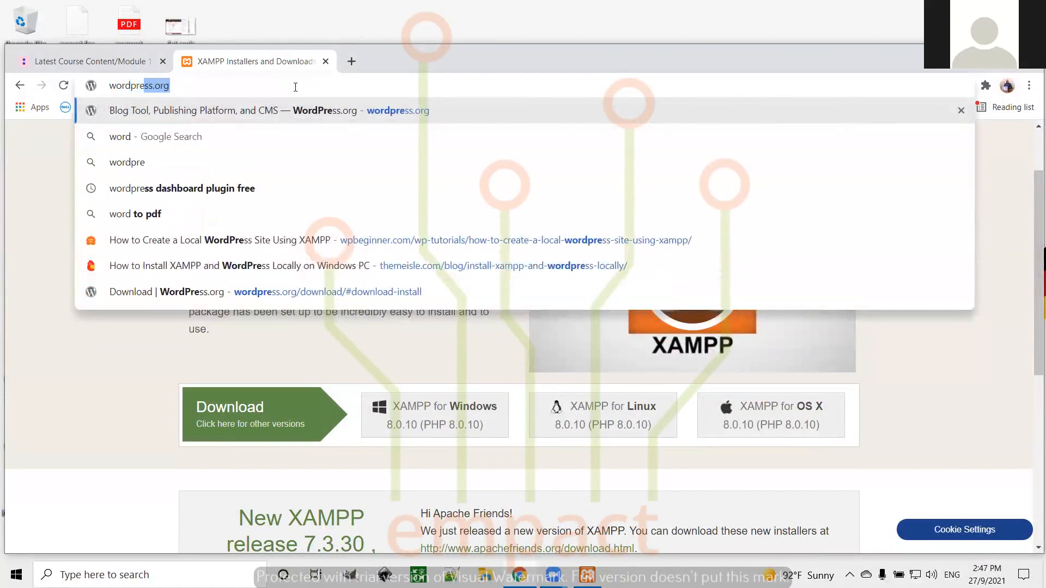
pyautogui.write('ss.org')
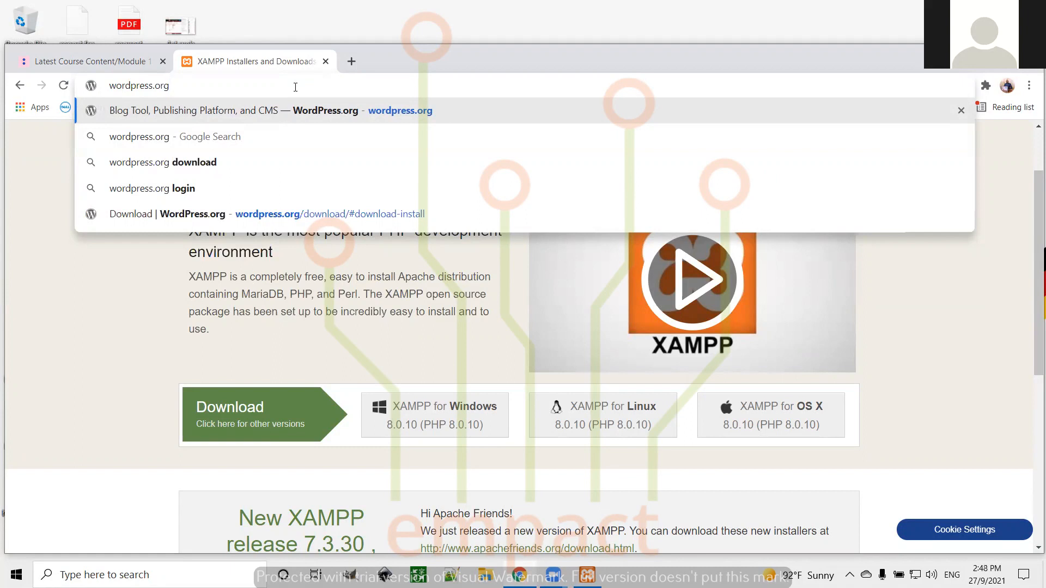
# Go to wordpress.org's Get WordPress page and jump to the WordPress 5.8.1 self-install download
pyautogui.press('Return')
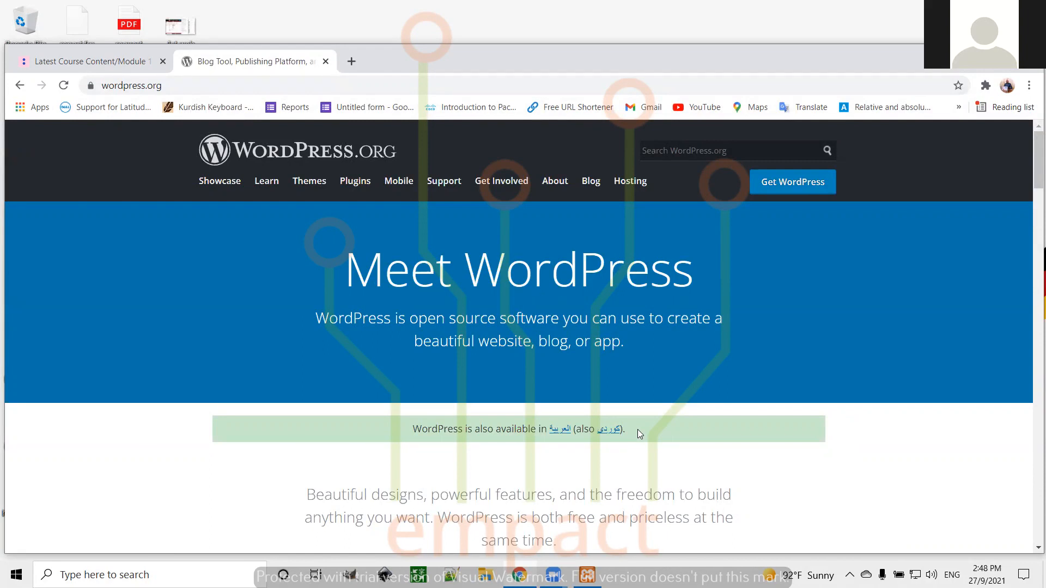
pyautogui.click(795, 186)
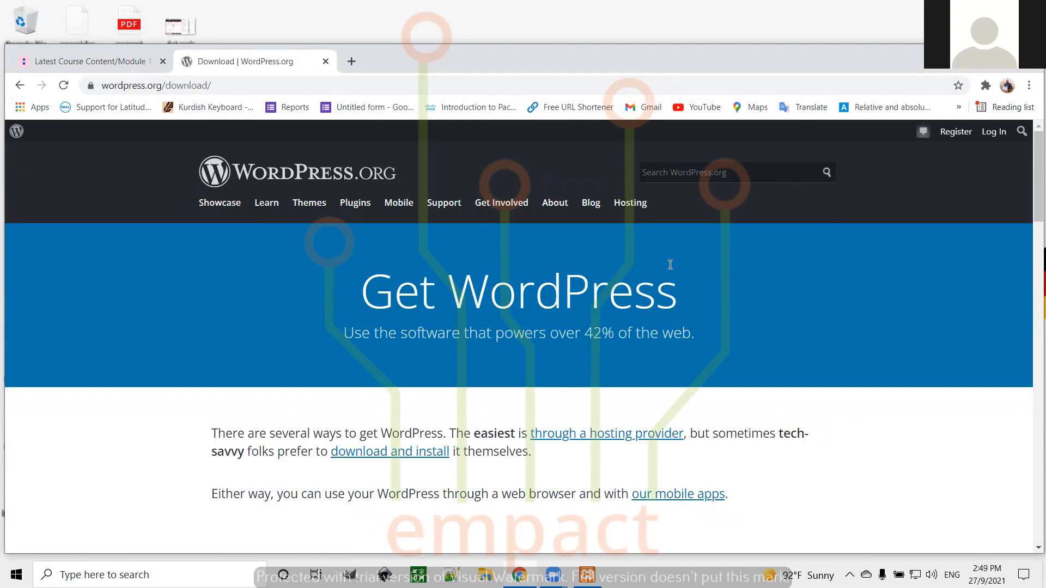
pyautogui.scroll(-3, 822, 394)
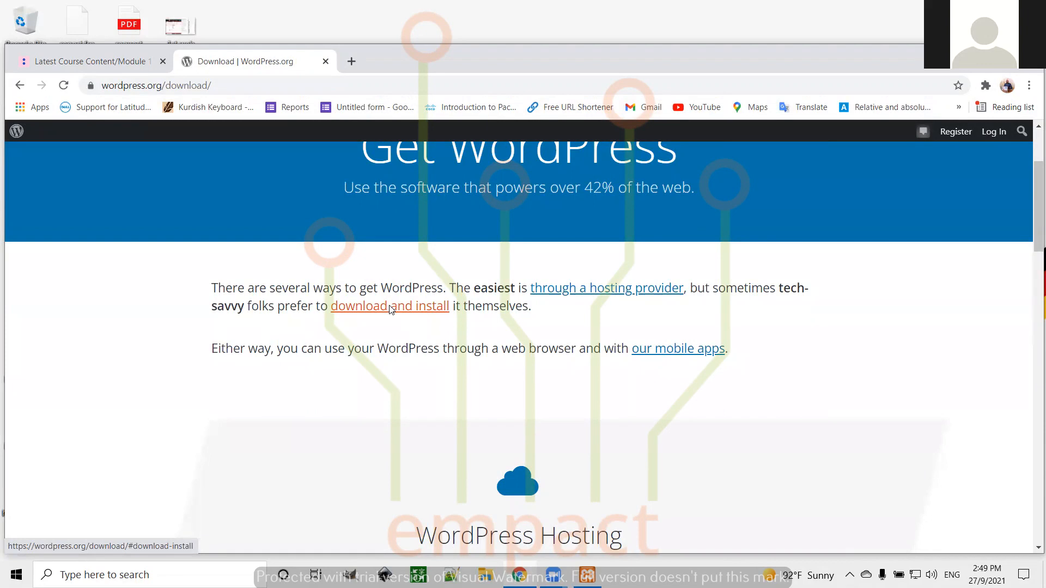
pyautogui.click(390, 308)
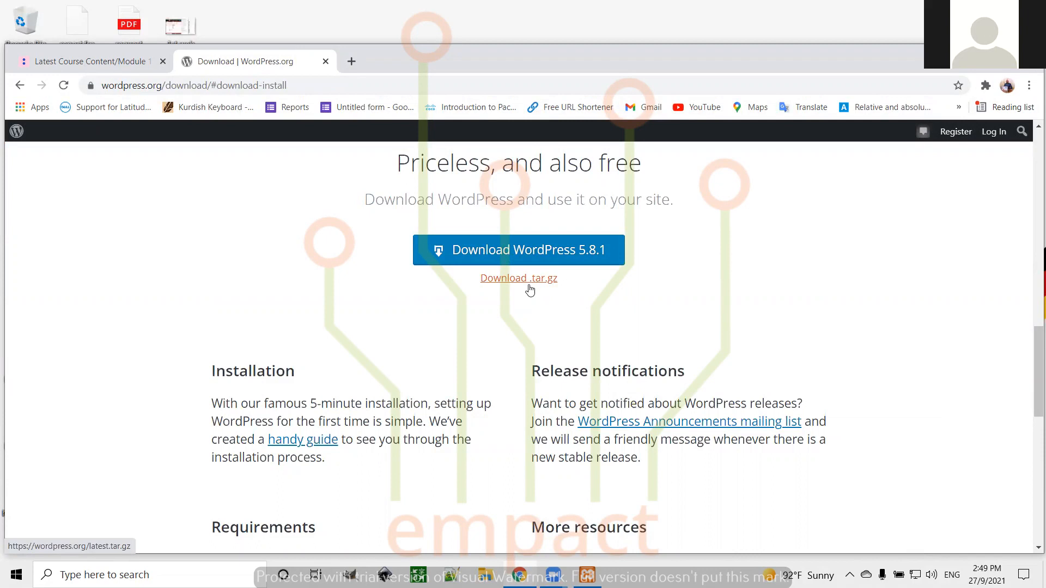
# Start the wordpress-5.8.1.zip download, then cancel it, remove it from Downloads and close that tab
pyautogui.click(524, 252)
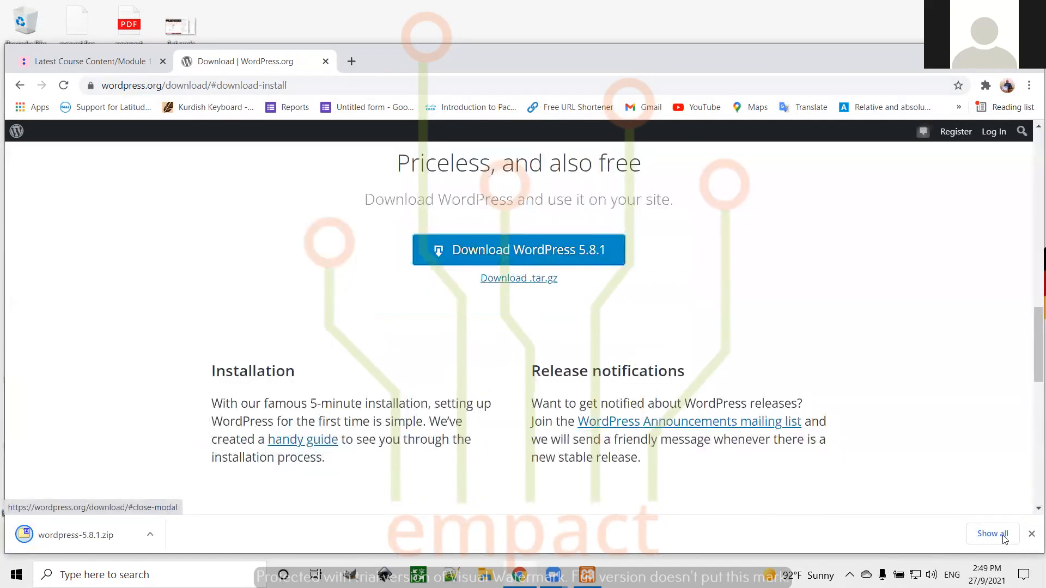
pyautogui.click(1002, 536)
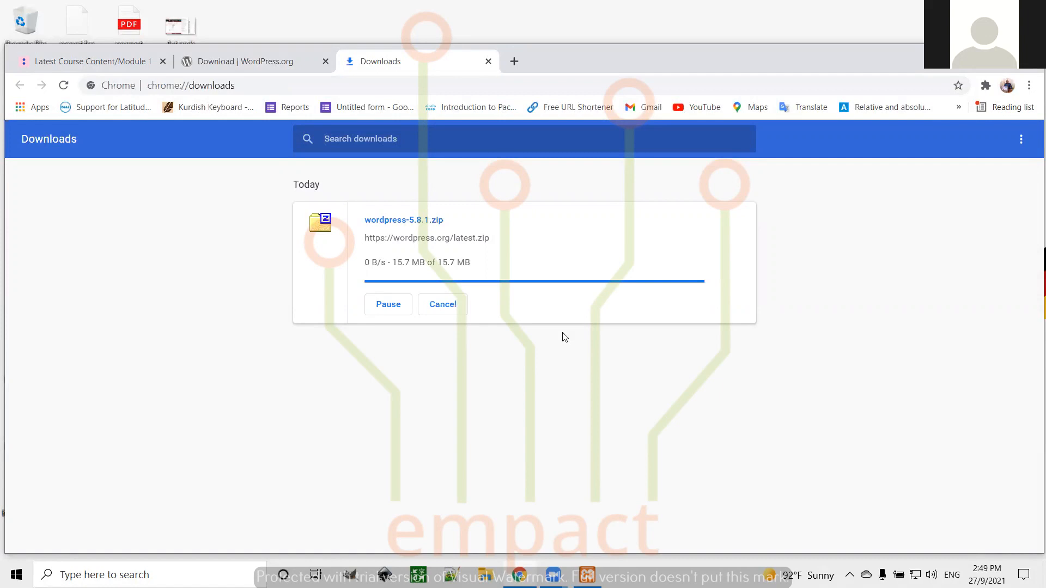
pyautogui.click(450, 304)
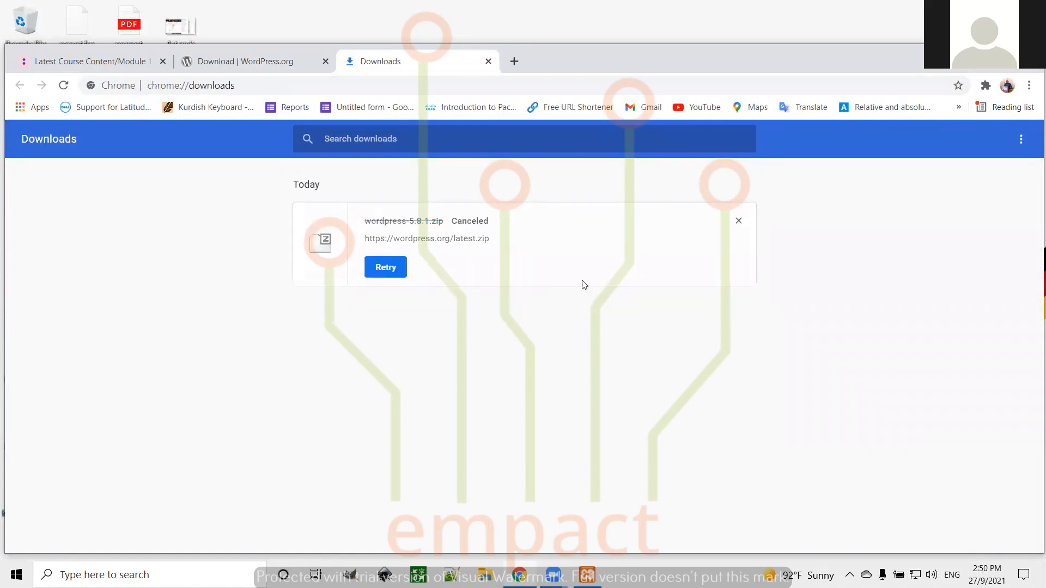
pyautogui.click(739, 221)
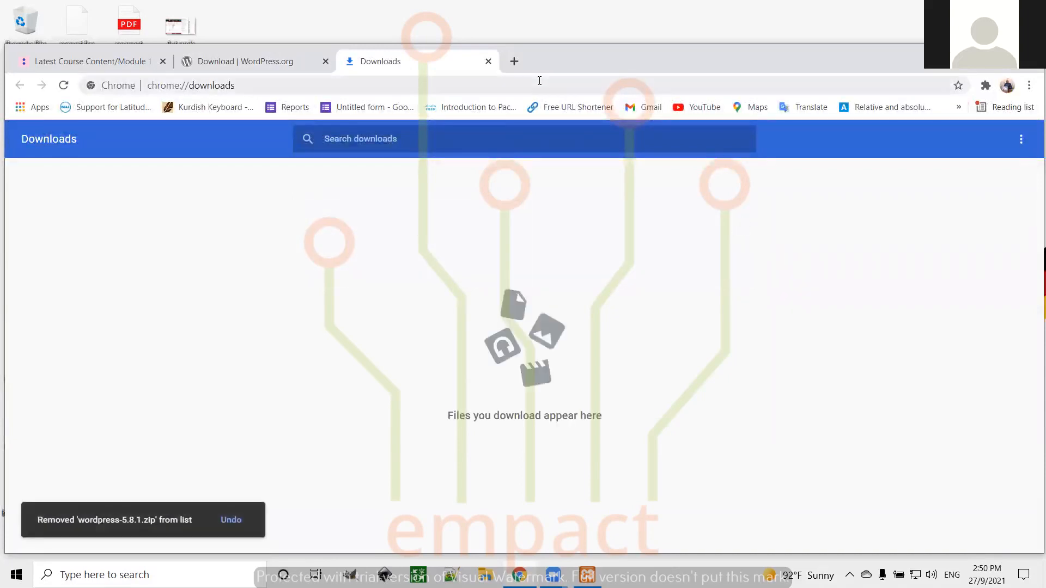
pyautogui.click(489, 61)
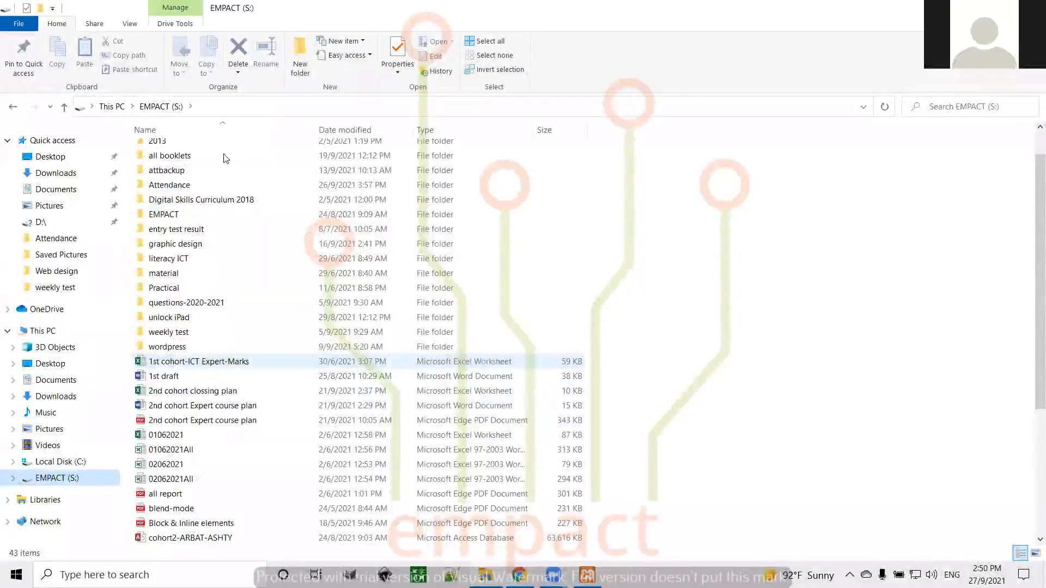
# Permanently delete the old wordpress folder on EMPACT (S:) and select the wordpress-5.8.1 zip
pyautogui.scroll(-5, 225, 158)
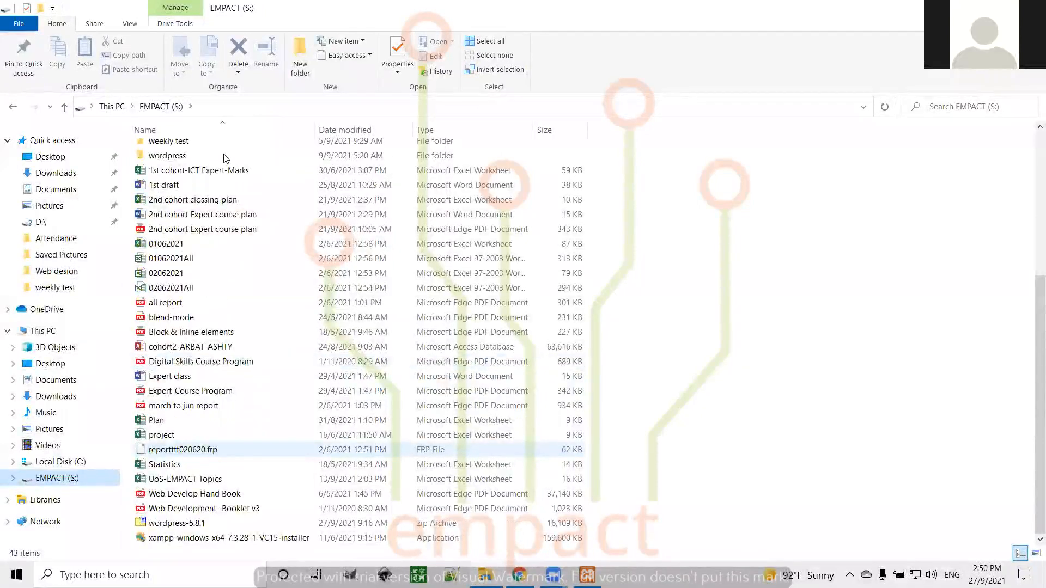
pyautogui.click(225, 157)
pyautogui.hotkey('shift', 'Delete')
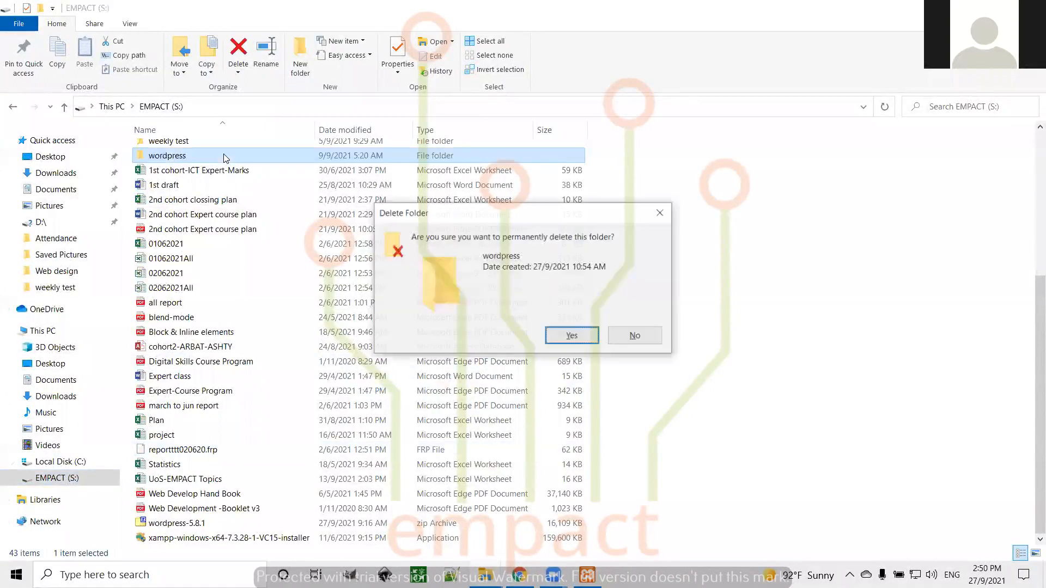
pyautogui.press('Escape')
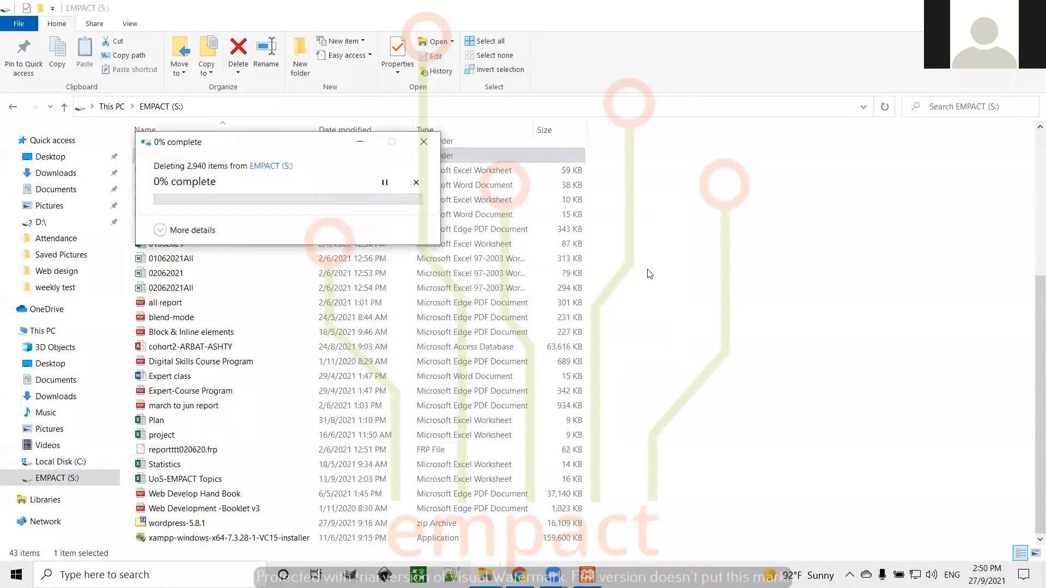
pyautogui.click(176, 525)
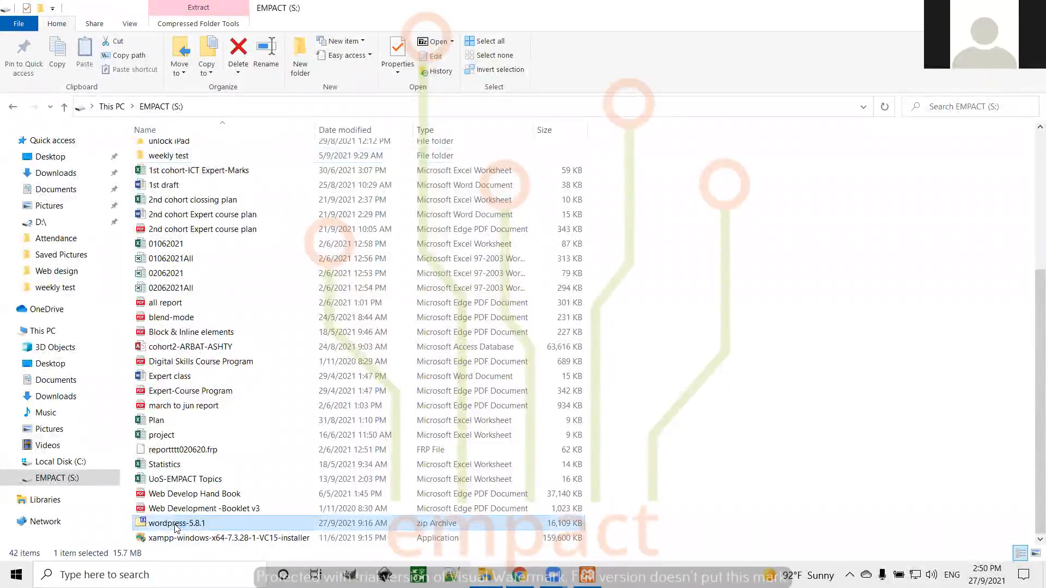
# Extract the wordpress folder from wordpress-5.8.1.zip to S:\ with 7-Zip
pyautogui.doubleClick(175, 525)
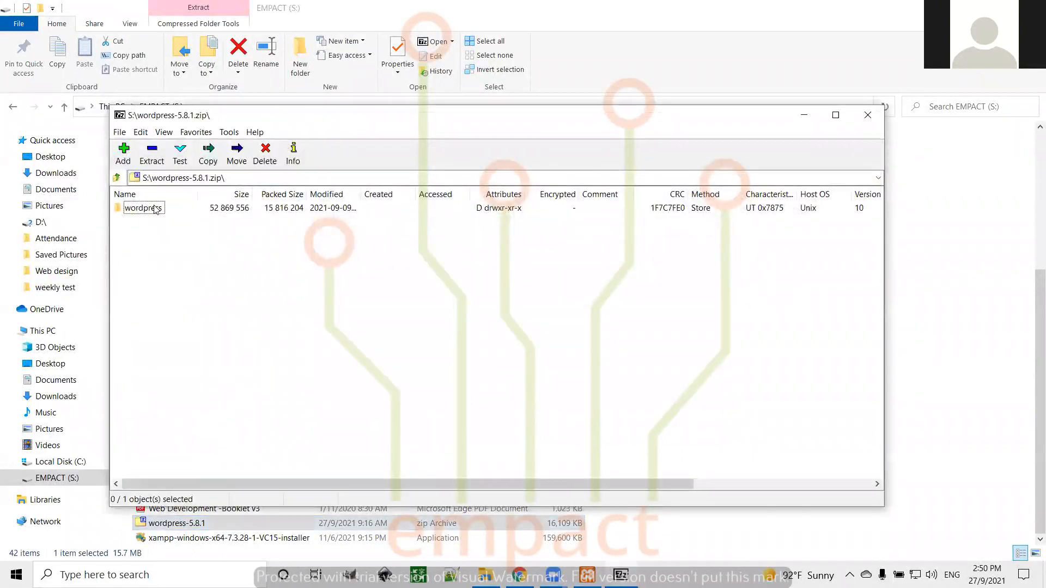
pyautogui.click(155, 209)
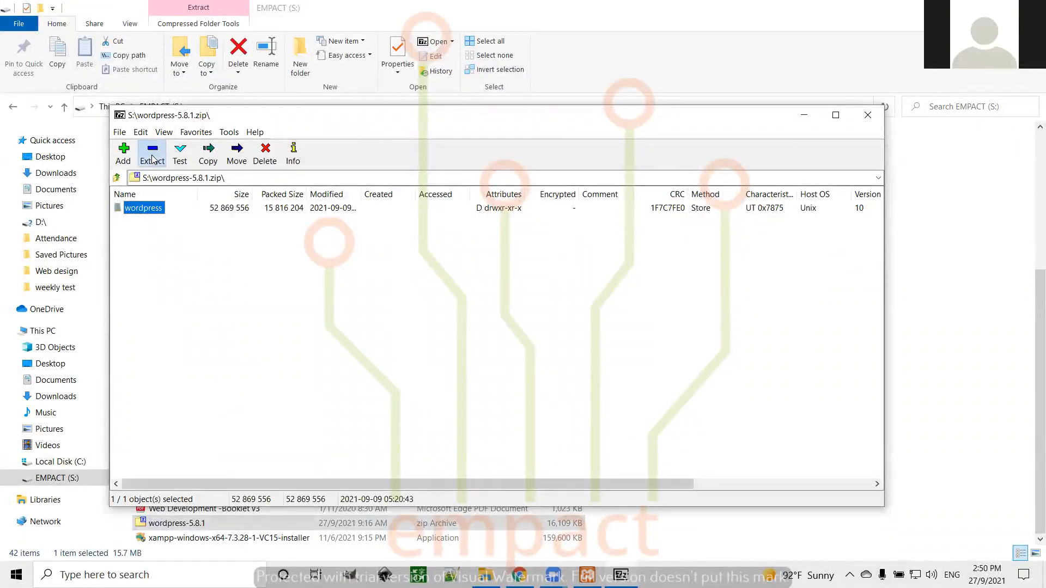
pyautogui.click(152, 159)
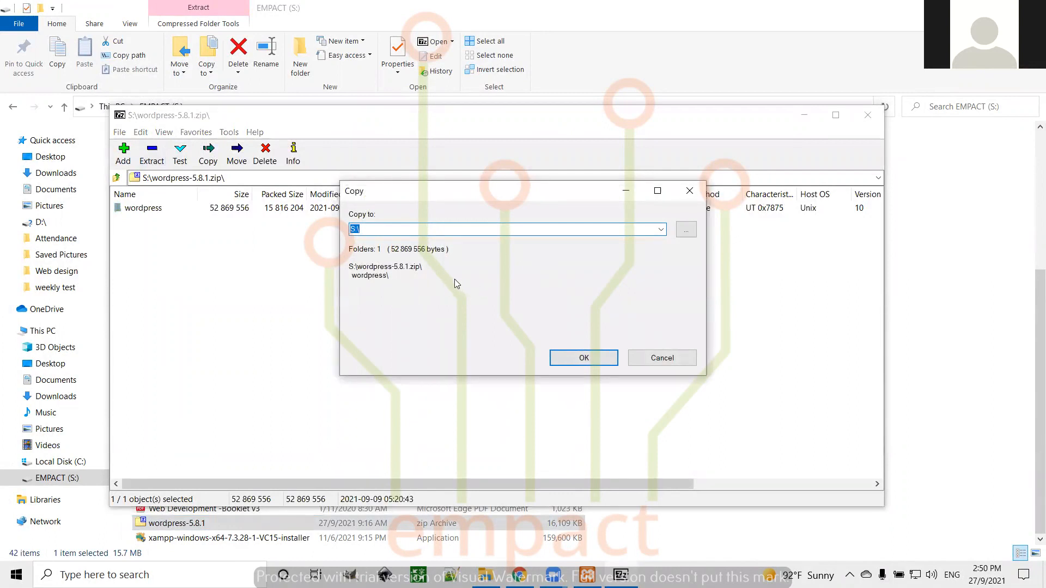
pyautogui.click(579, 359)
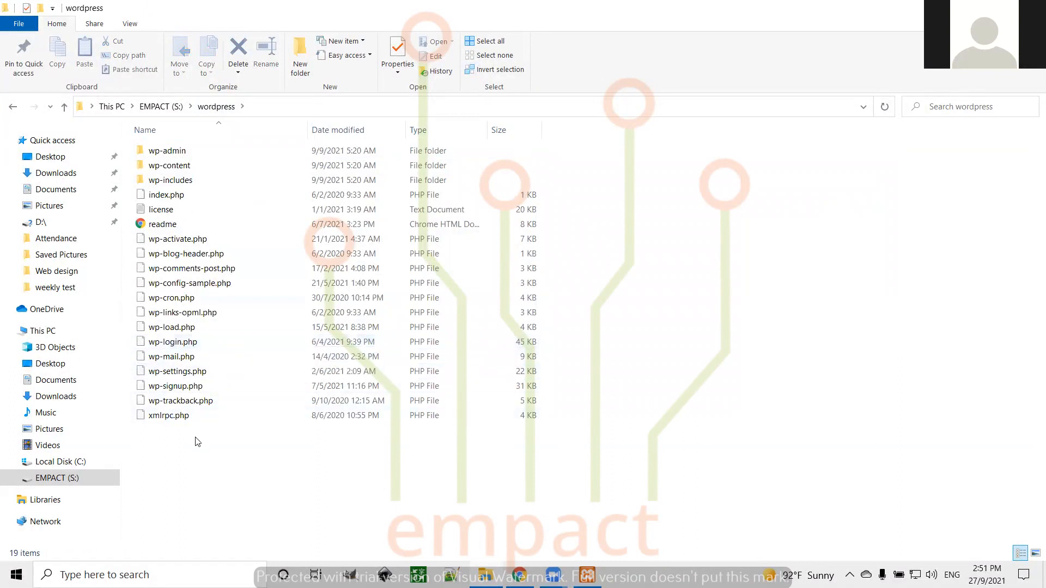
# Copy all 19 files in S:\wordpress, then open C:\xampp
pyautogui.moveTo(158, 444); pyautogui.dragTo(176, 156)
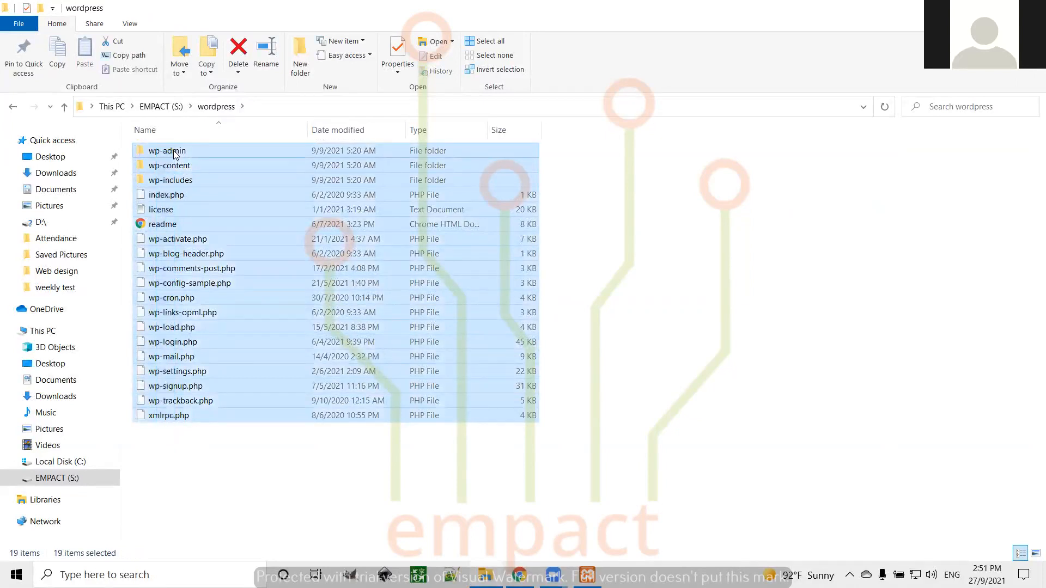
pyautogui.hotkey('ctrl', 'c')
pyautogui.click(66, 464)
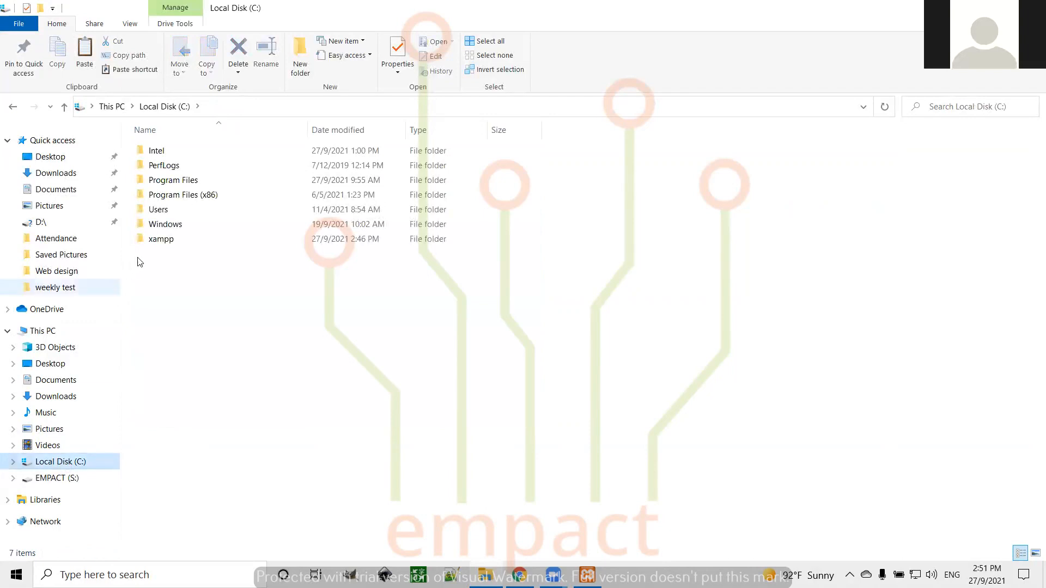
pyautogui.doubleClick(167, 243)
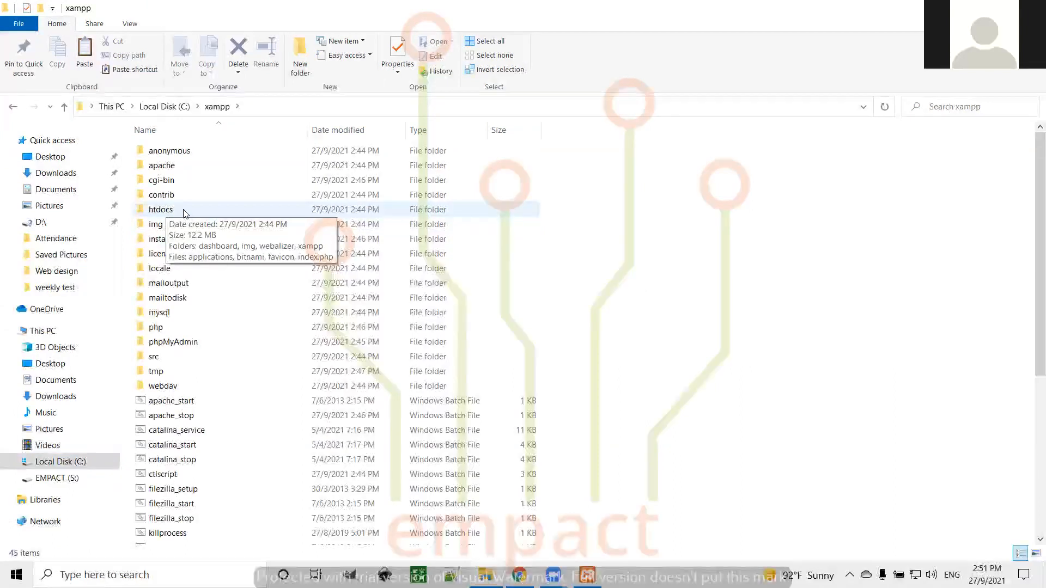
# Create a testsite folder in C:\xampp\htdocs and paste the WordPress files into it
pyautogui.doubleClick(170, 212)
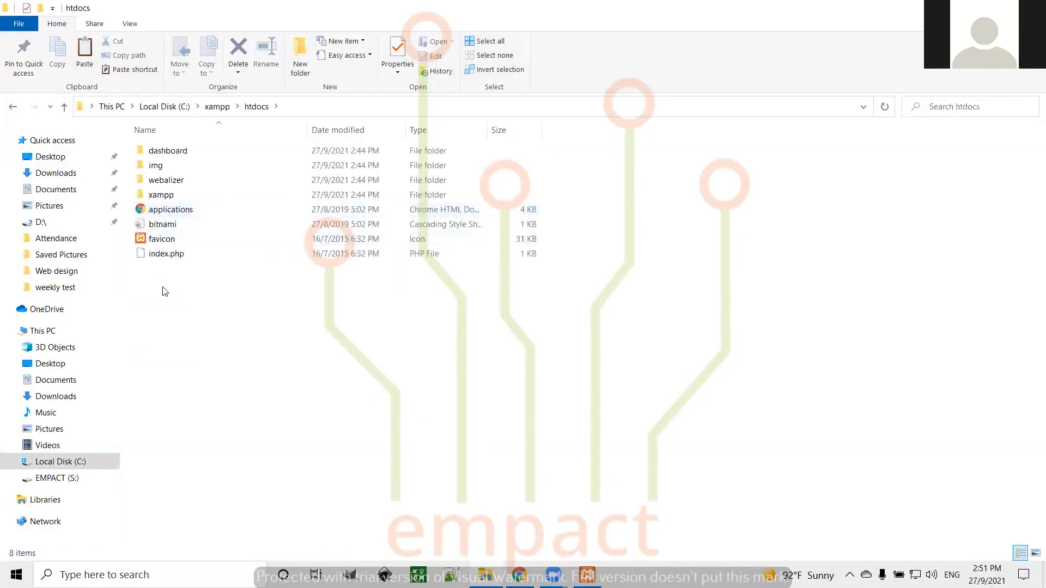
pyautogui.rightClick(165, 291)
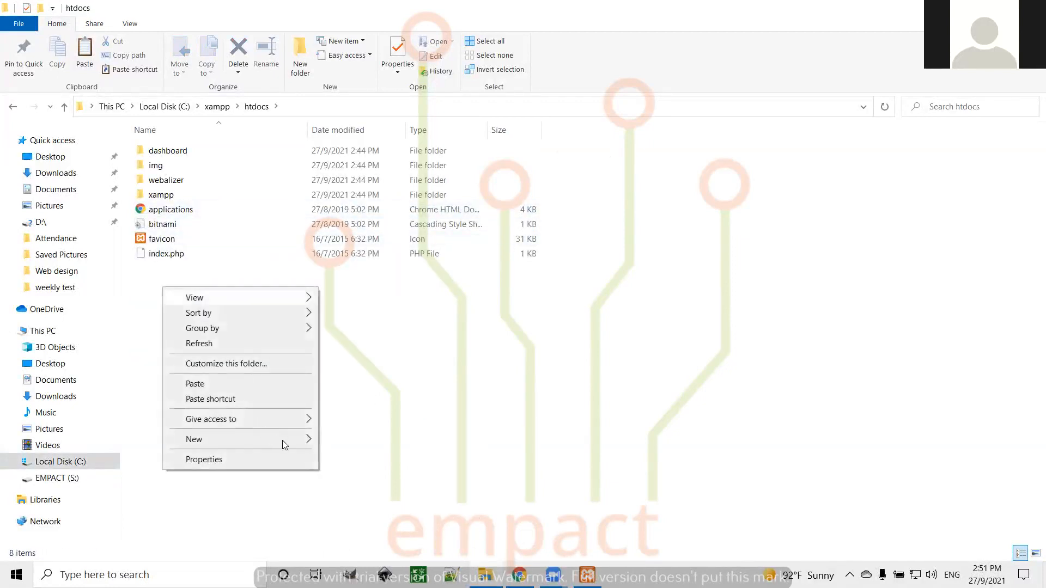
pyautogui.moveTo(312, 442)
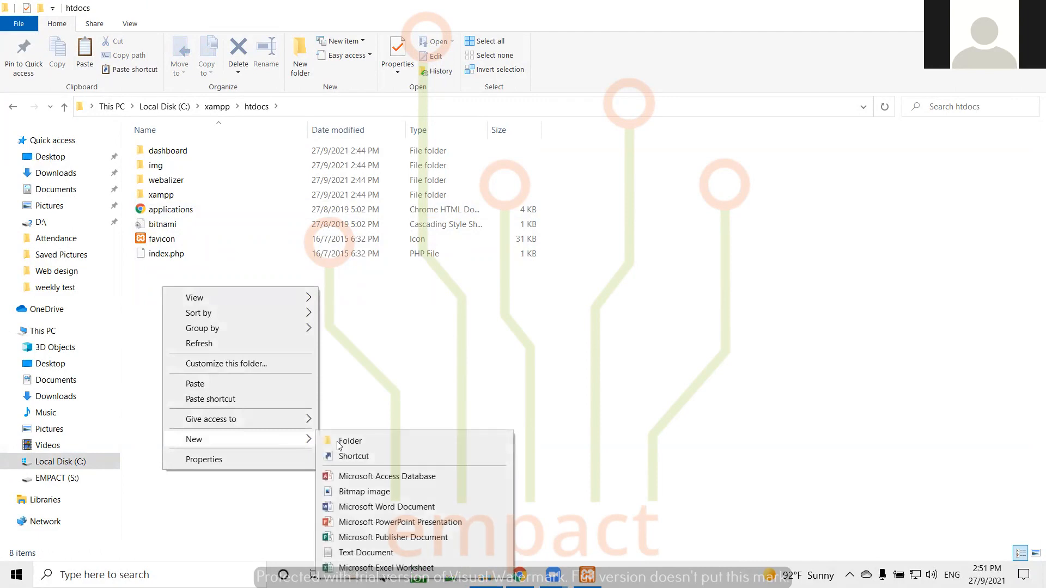
pyautogui.click(338, 443)
pyautogui.write('testsite')
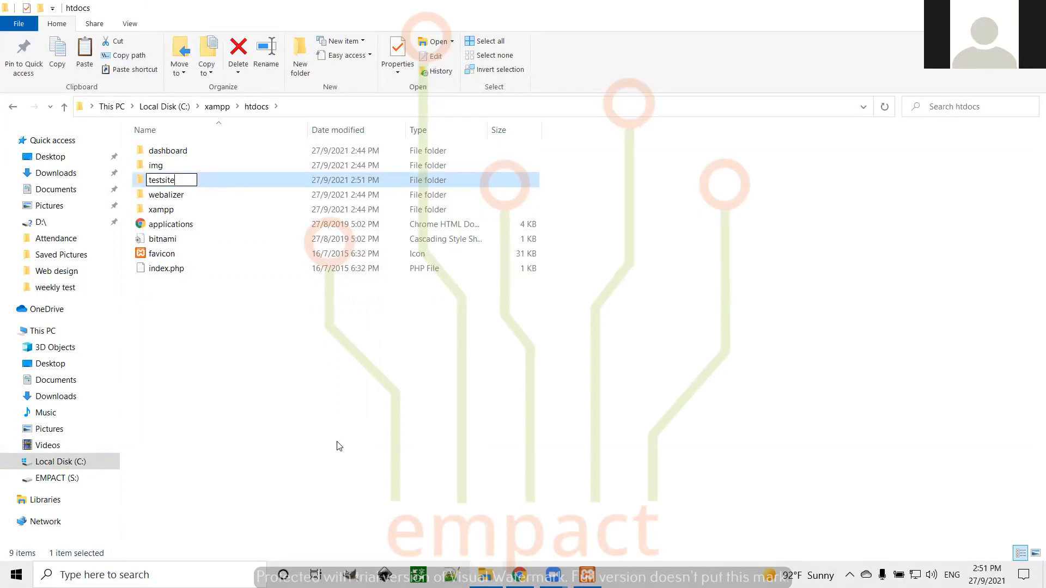
pyautogui.press('Return')
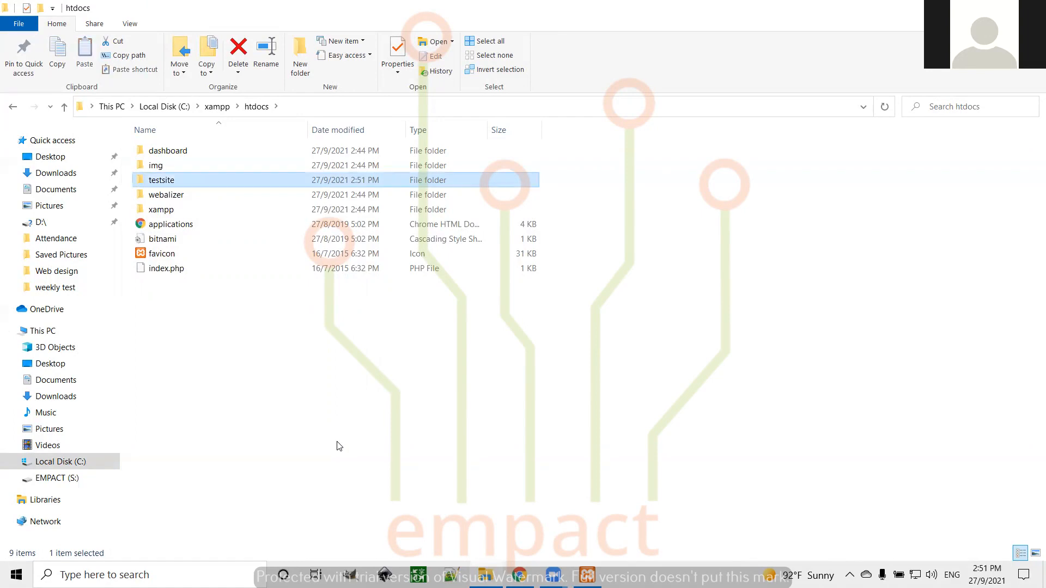
pyautogui.press('Return')
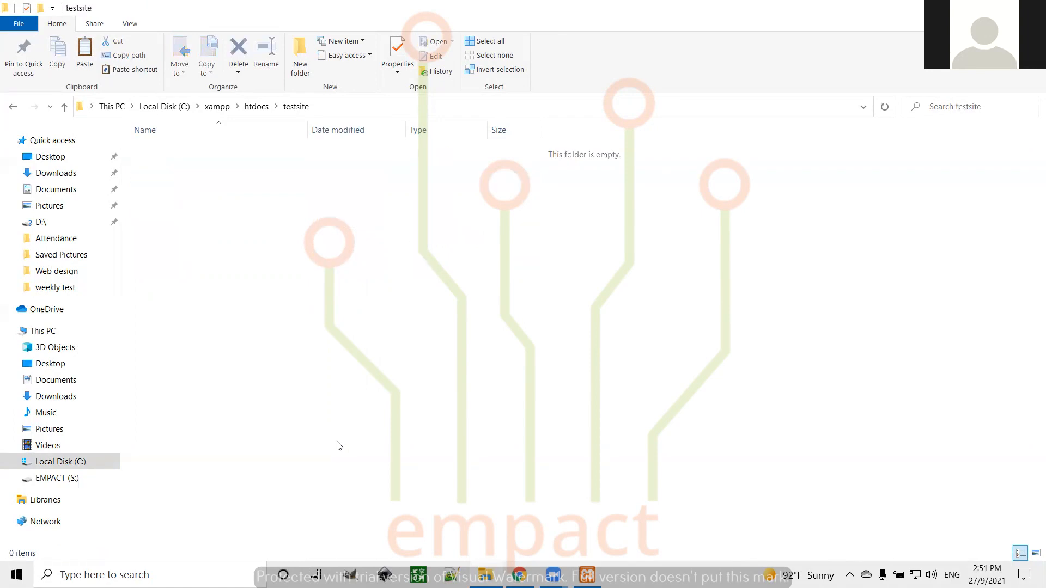
pyautogui.hotkey('ctrl', 'v')
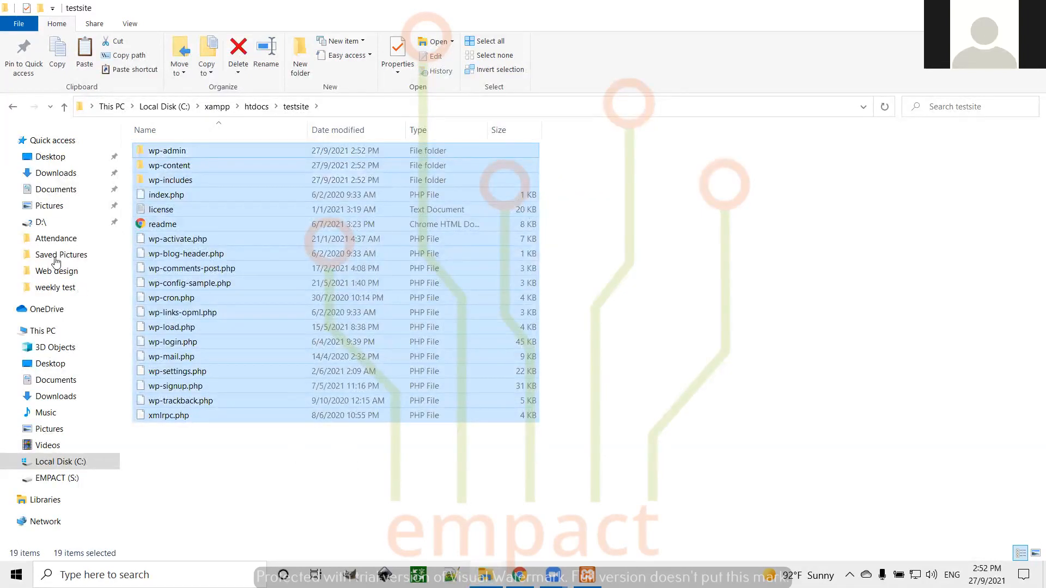
# Reopen the extracted wordpress folder on EMPACT (S:) and select all 19 files
pyautogui.click(56, 479)
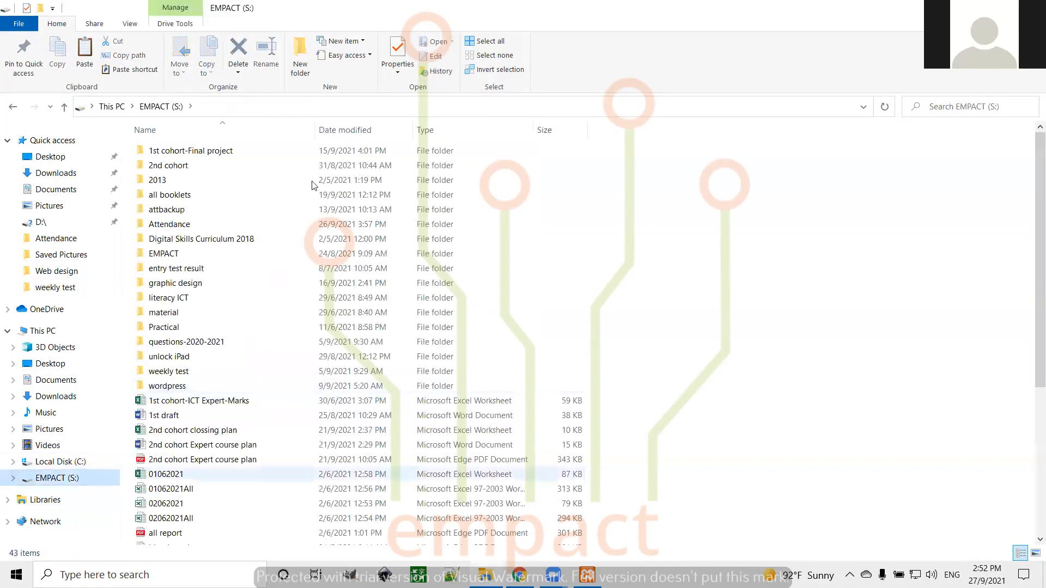
pyautogui.scroll(-2, 185, 474)
pyautogui.scroll(-3, 163, 157)
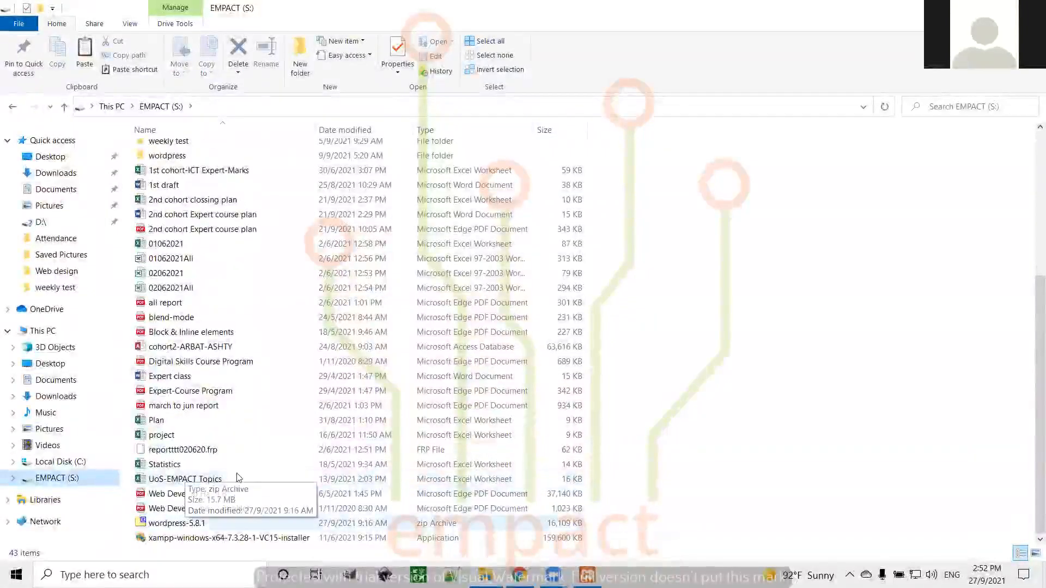
pyautogui.press('Up')
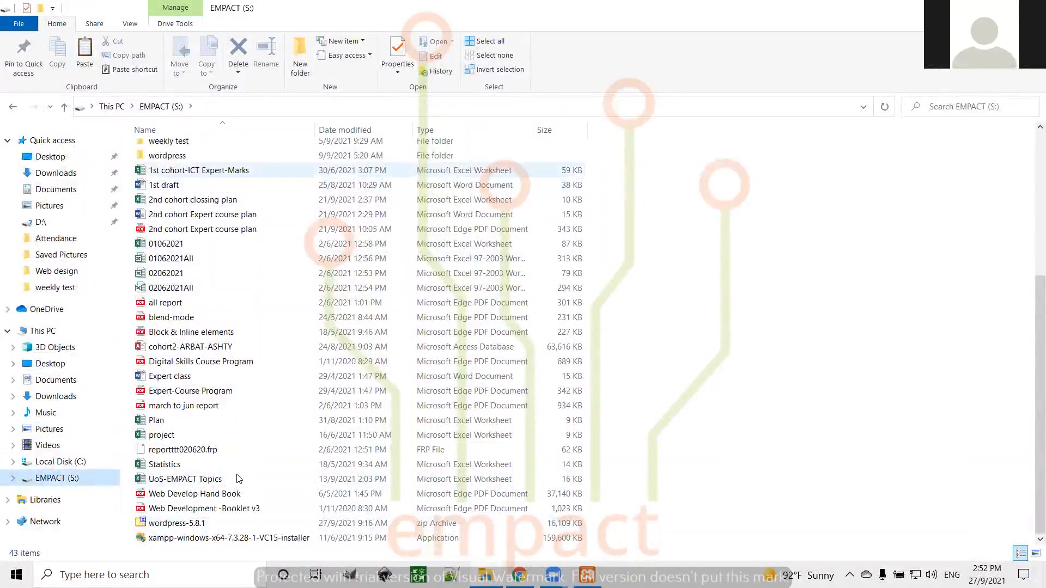
pyautogui.press('Up')
pyautogui.press('Return')
pyautogui.hotkey('ctrl', 'a')
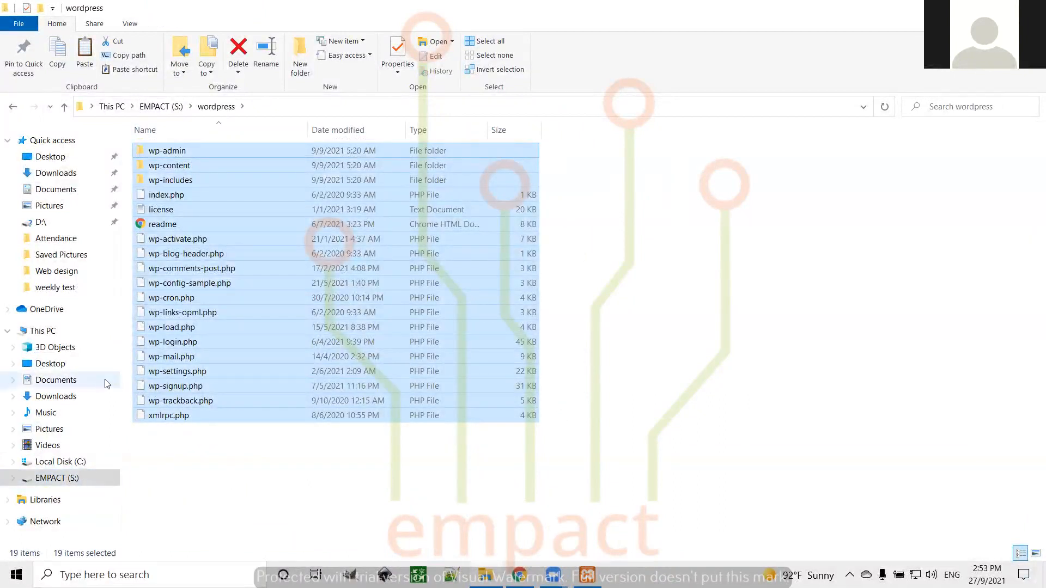
# Browse to C:\xampp\htdocs\testsite to check the WordPress files, then show the desktop
pyautogui.click(85, 464)
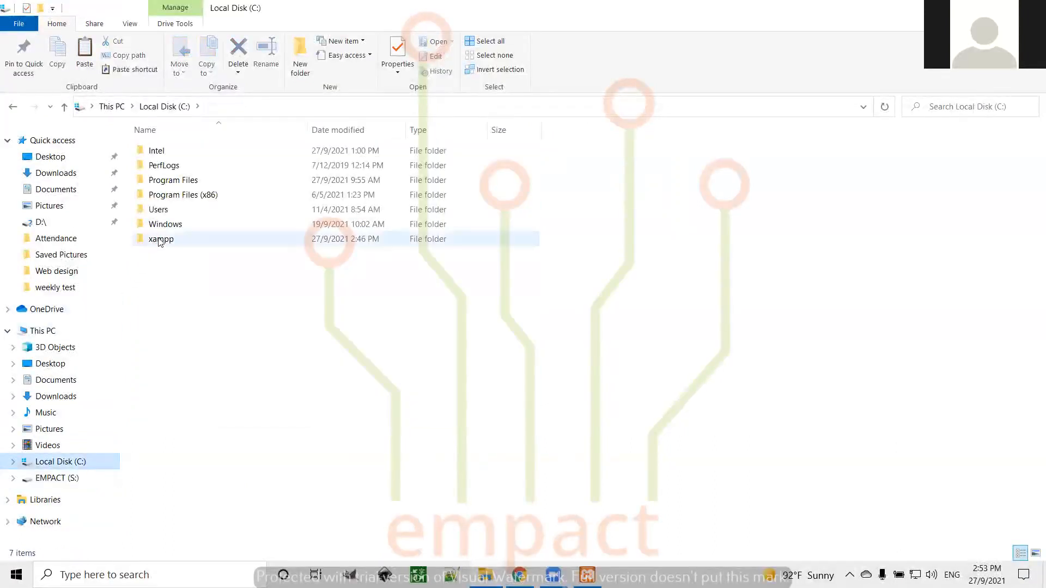
pyautogui.click(160, 241)
pyautogui.doubleClick(159, 240)
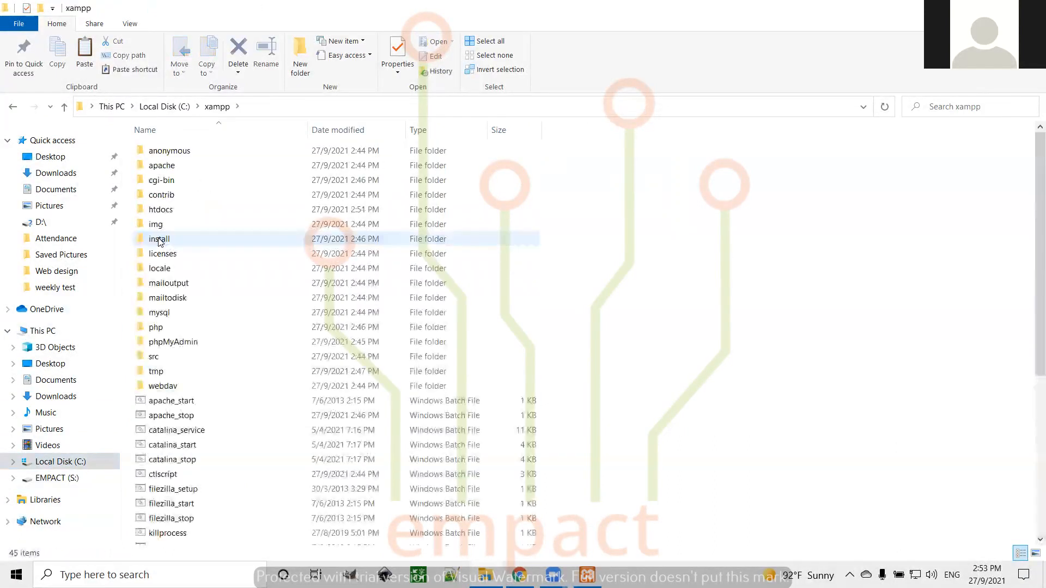
pyautogui.doubleClick(192, 208)
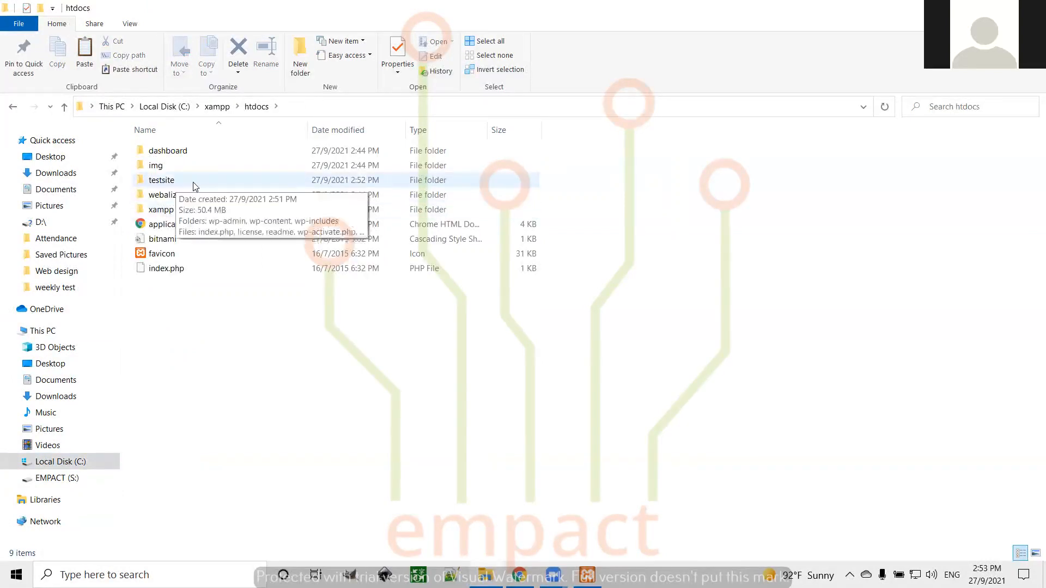
pyautogui.doubleClick(194, 185)
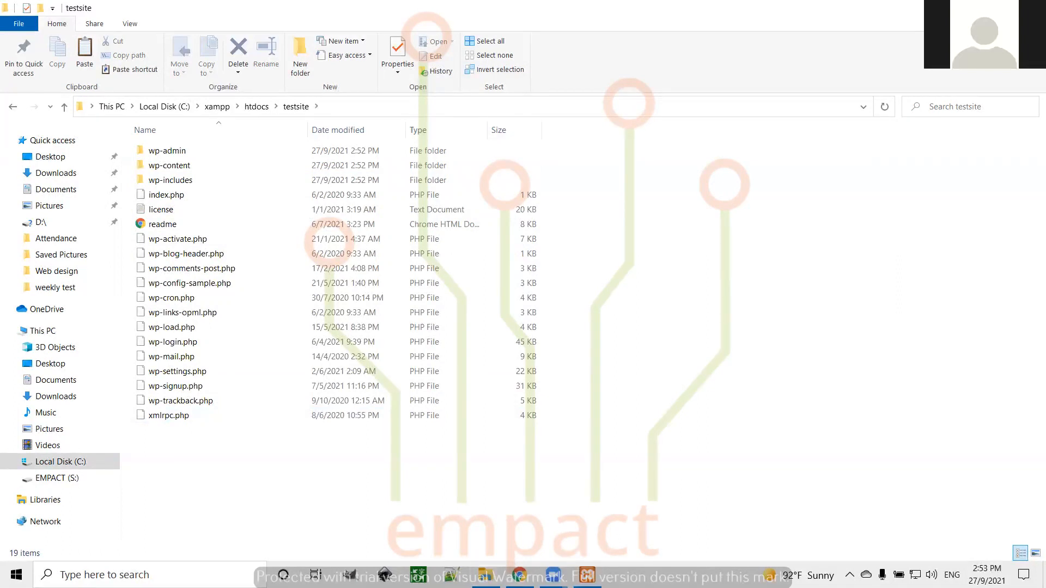
pyautogui.press('super+d')
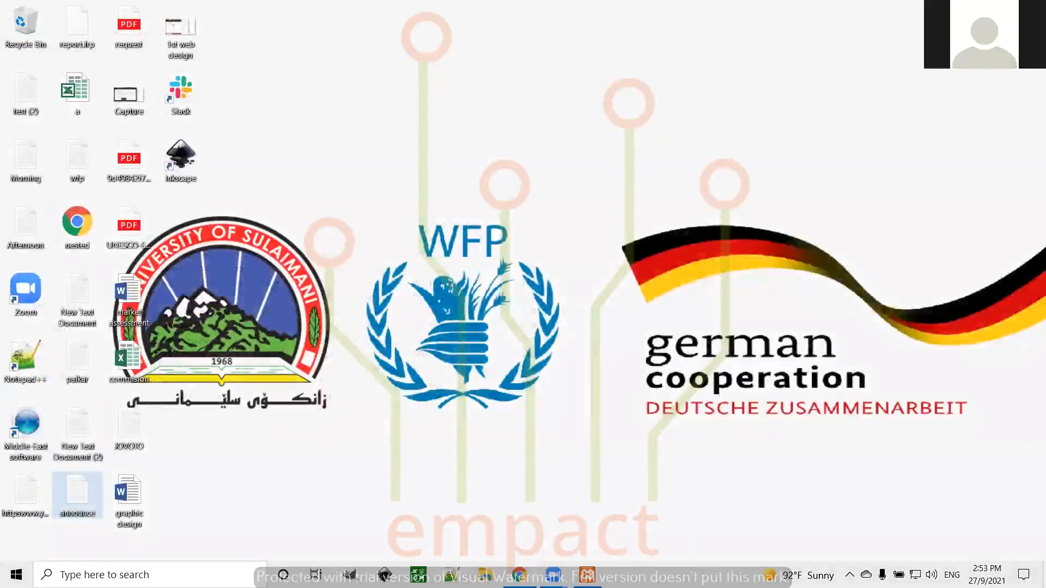
# Restore the XAMPP Control Panel and launch phpMyAdmin from the MySQL Admin link
pyautogui.moveTo(519, 574)
pyautogui.moveTo(587, 575)
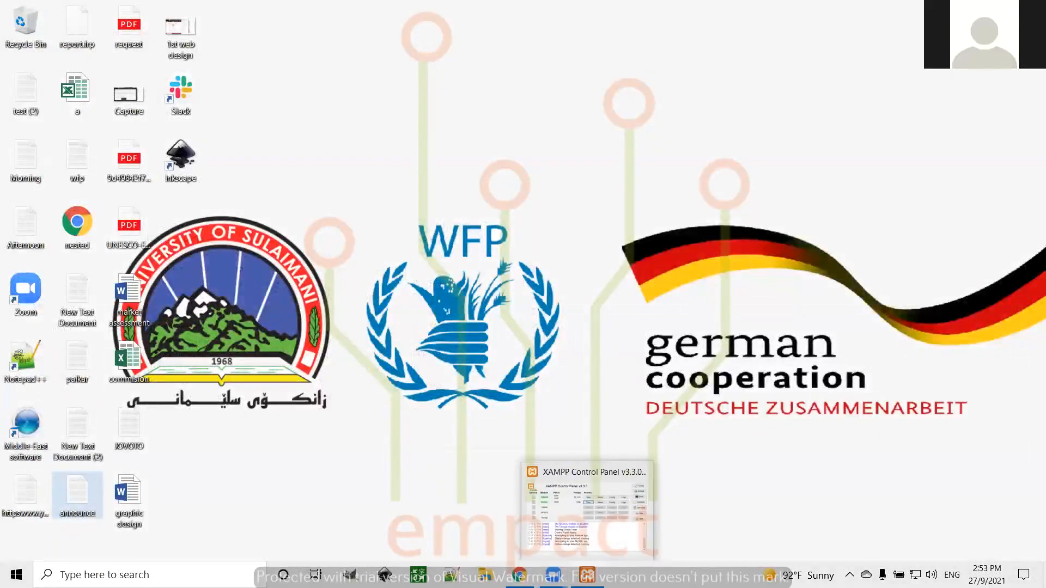
pyautogui.click(587, 512)
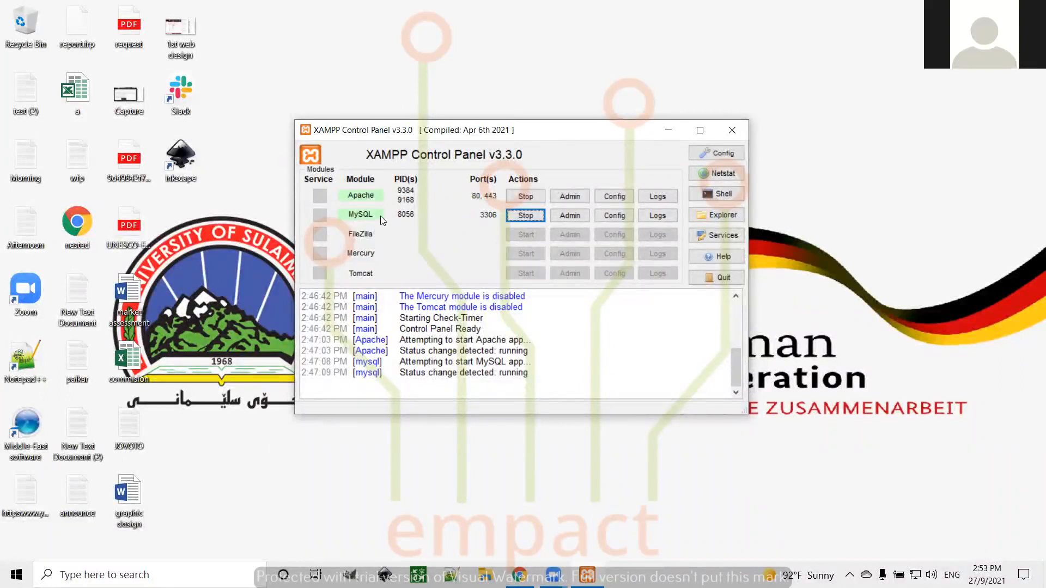
pyautogui.click(567, 215)
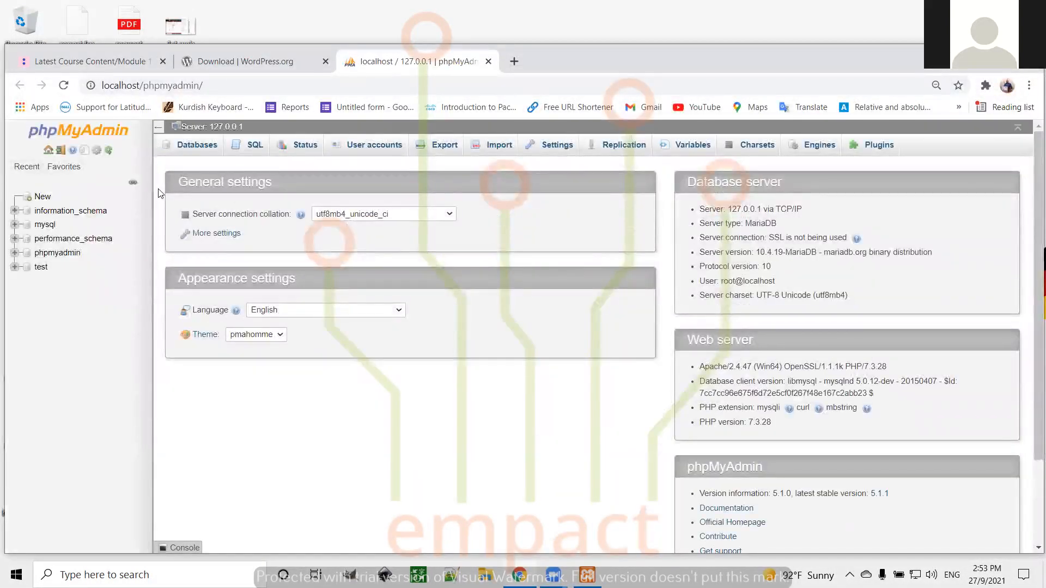
# Zoom in and create the empty empsct database with default collation, then open it
pyautogui.hotkey('ctrl', '+')
pyautogui.hotkey('ctrl', '+')
pyautogui.hotkey('ctrl', '+')
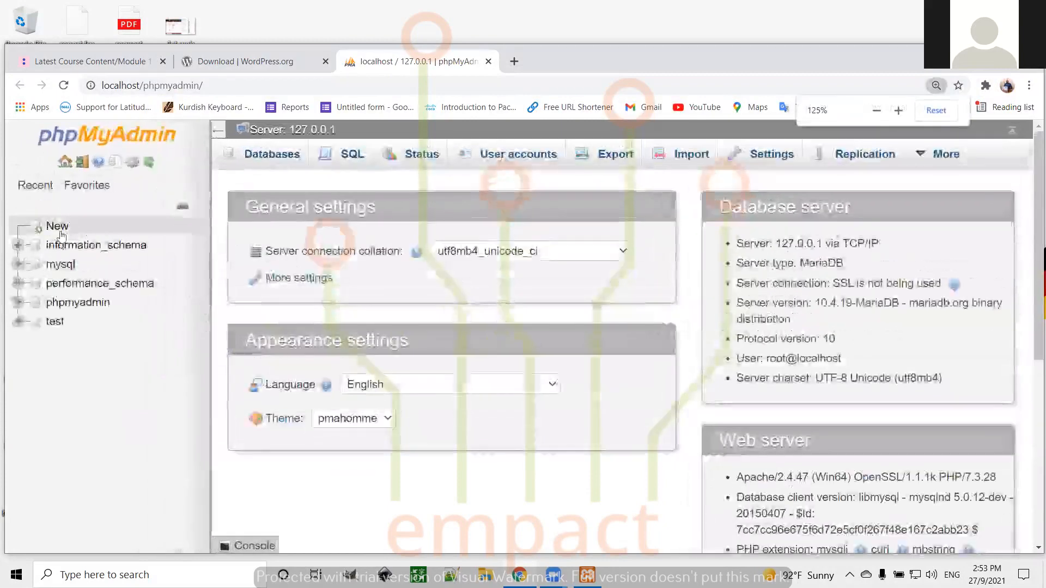
pyautogui.click(55, 227)
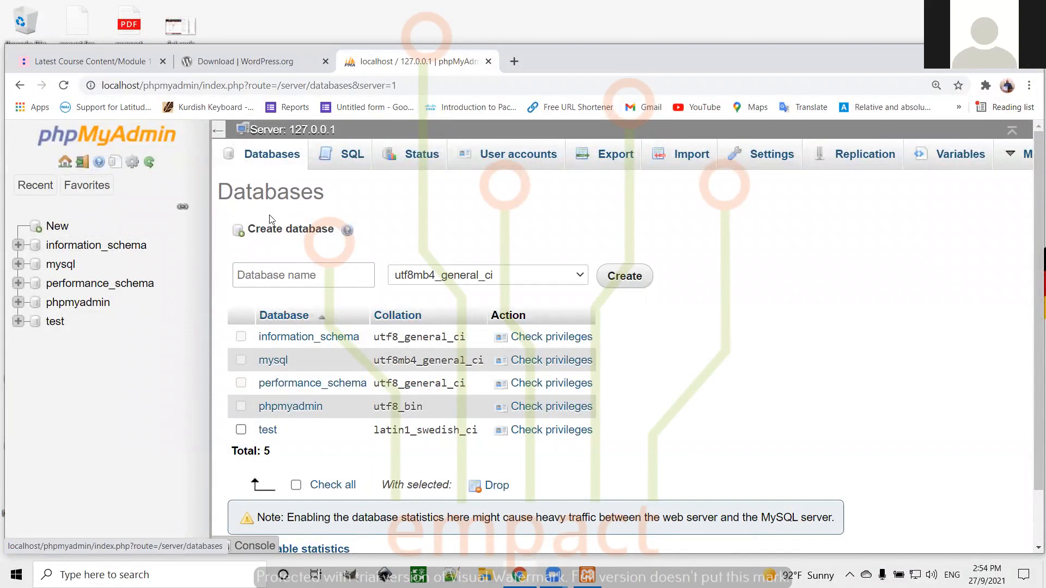
pyautogui.click(261, 276)
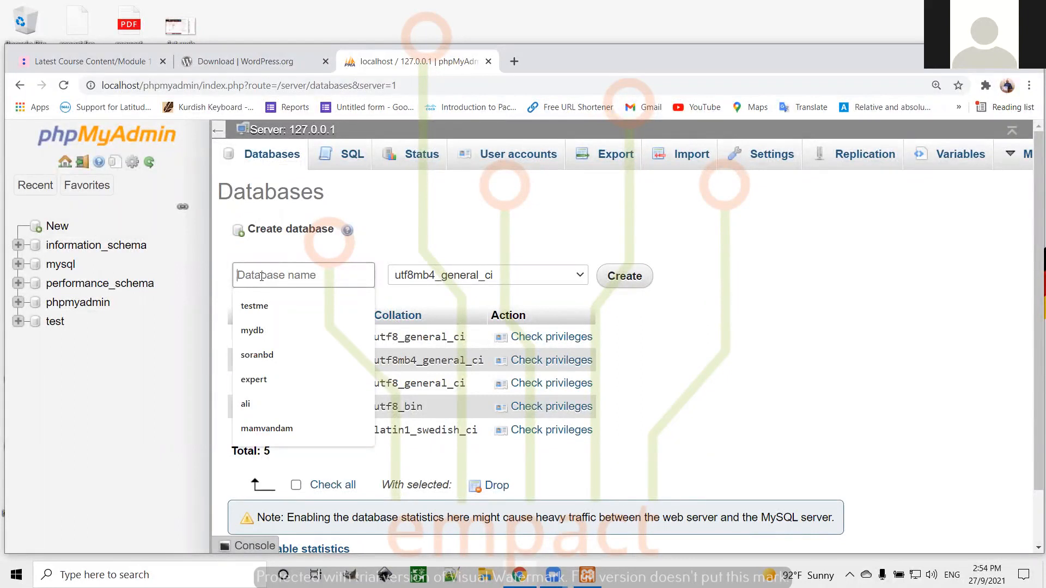
pyautogui.write('empac')
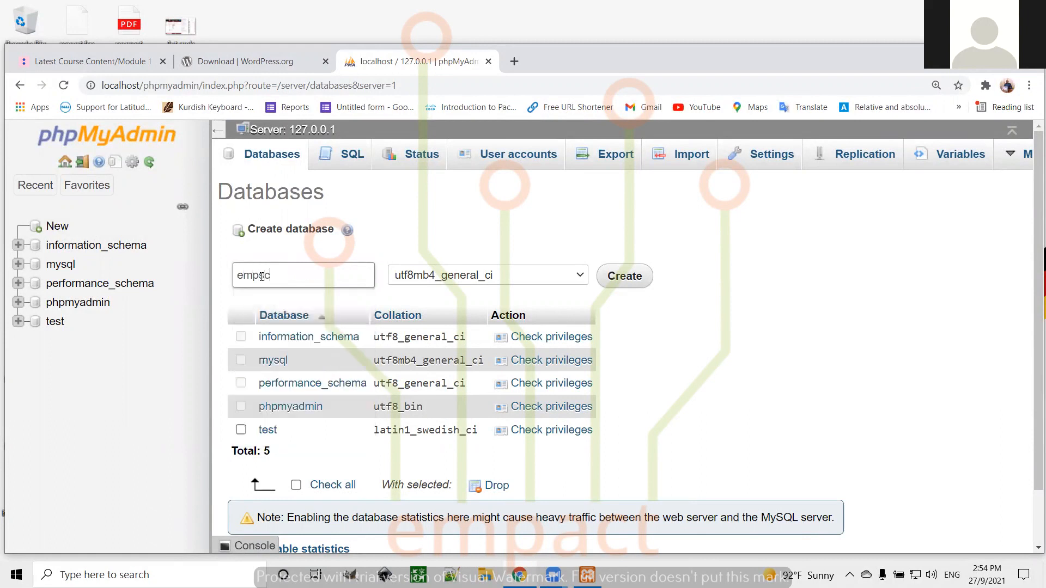
pyautogui.click(582, 275)
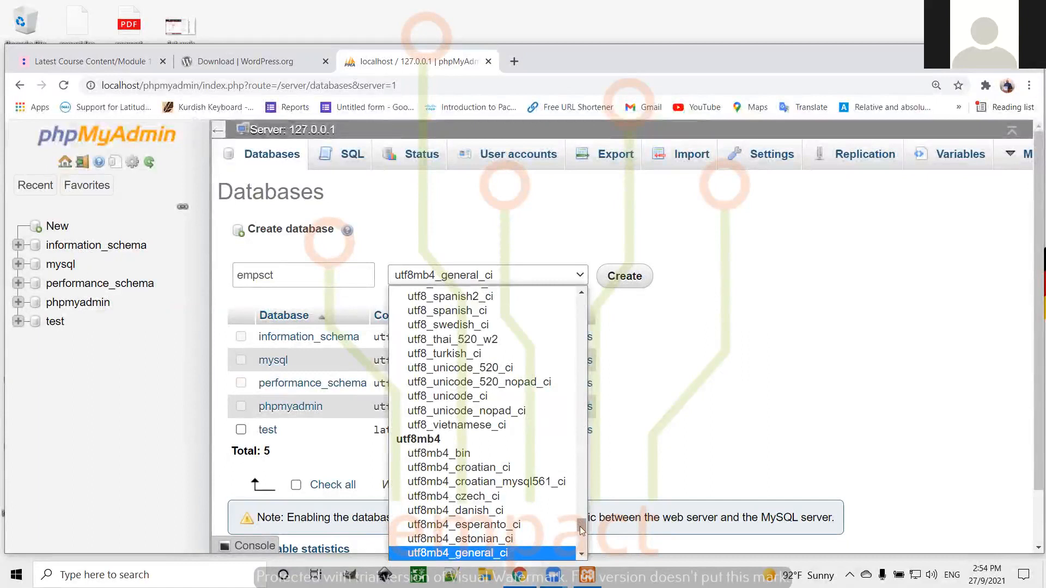
pyautogui.moveTo(582, 530); pyautogui.dragTo(579, 300)
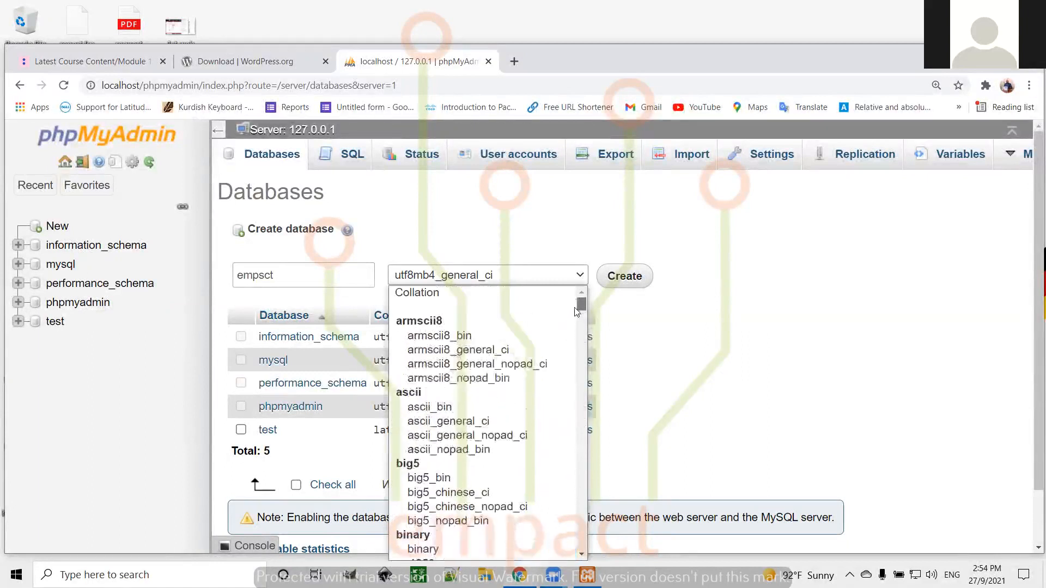
pyautogui.click(436, 295)
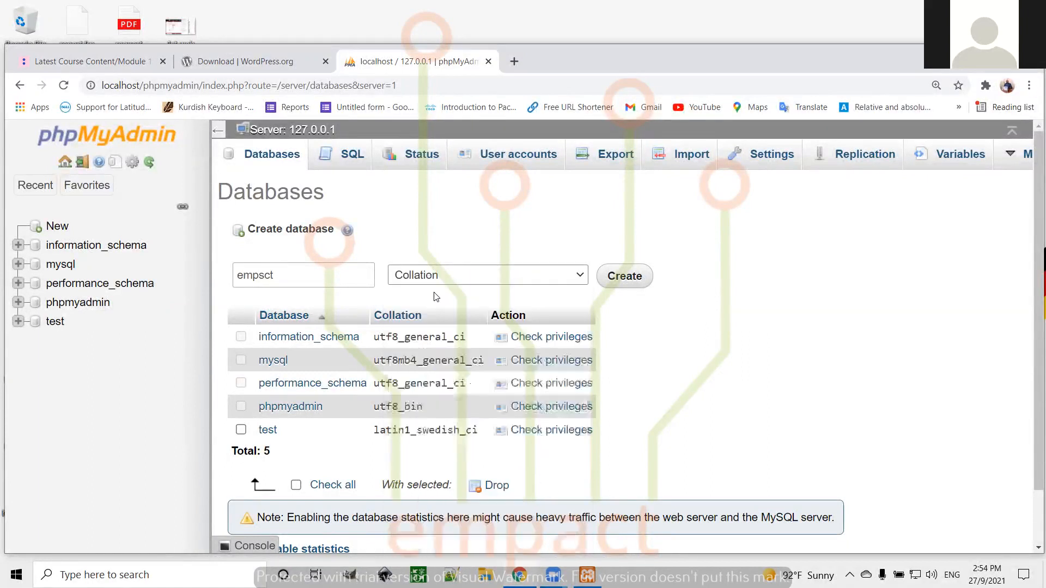
pyautogui.click(625, 277)
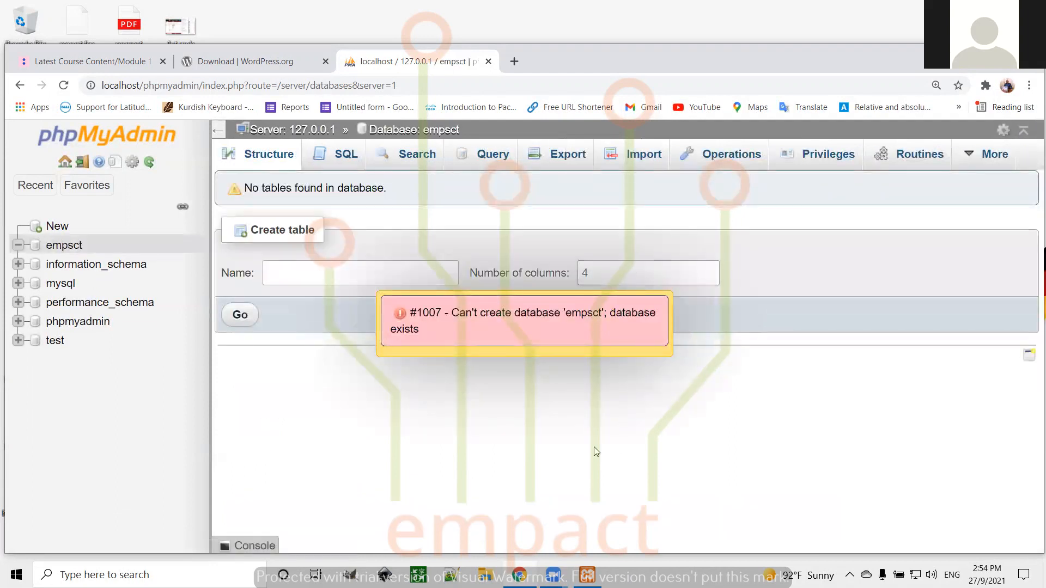
pyautogui.click(62, 246)
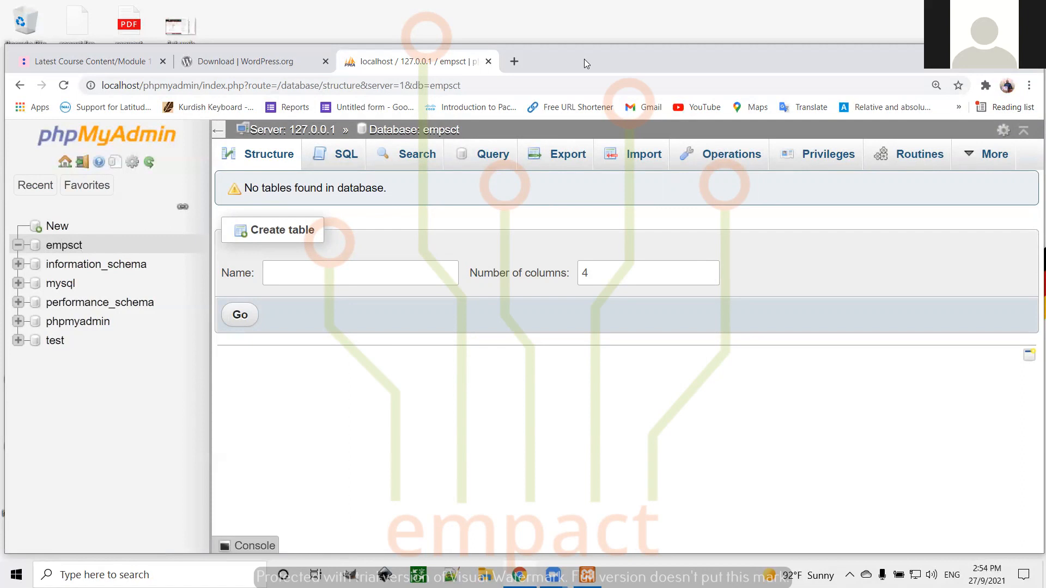
# Close the WordPress.org tab and load localhost/testsite in a new tab
pyautogui.click(325, 62)
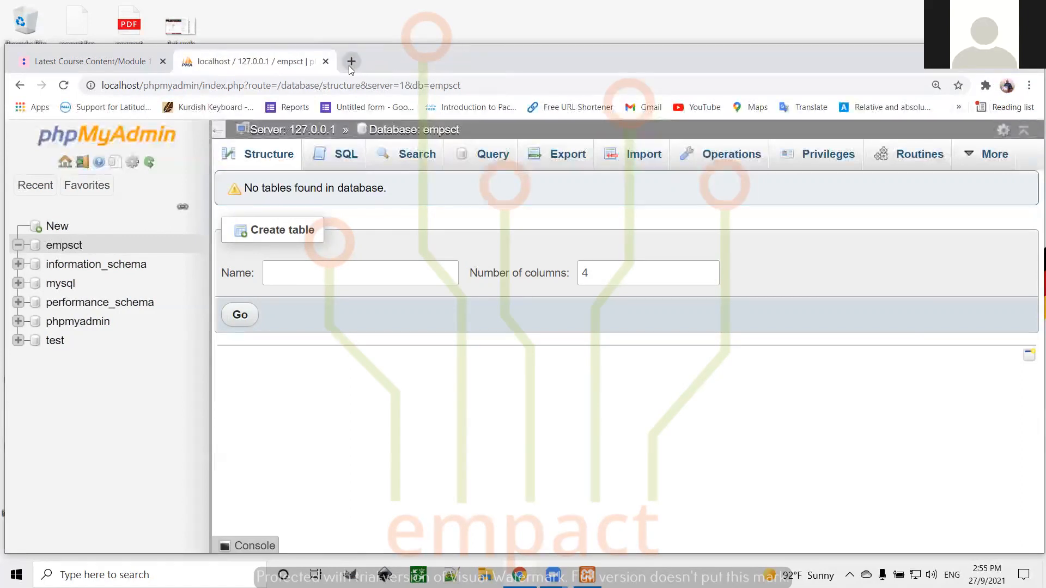
pyautogui.click(351, 64)
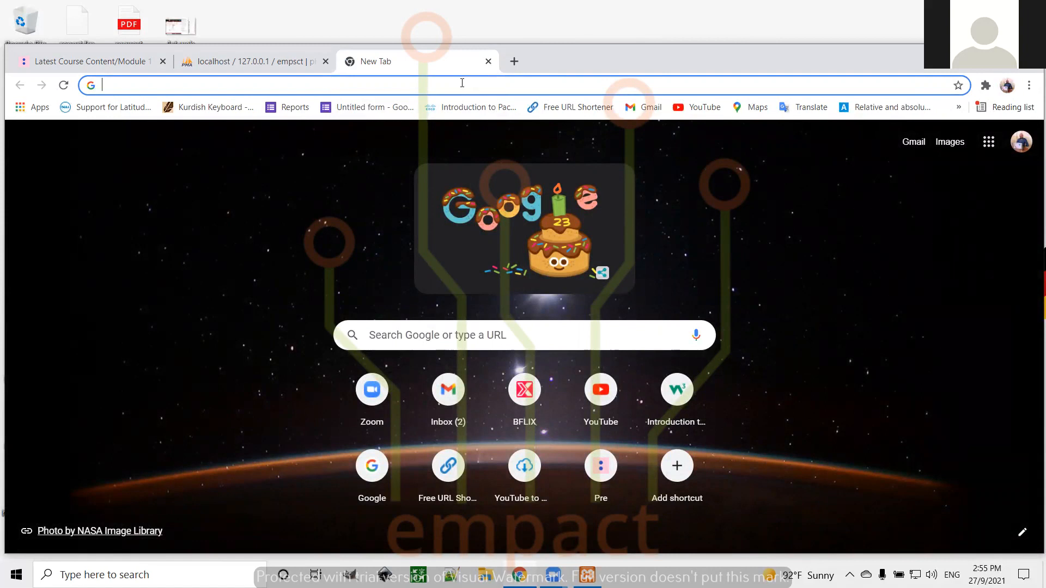
pyautogui.write('ca')
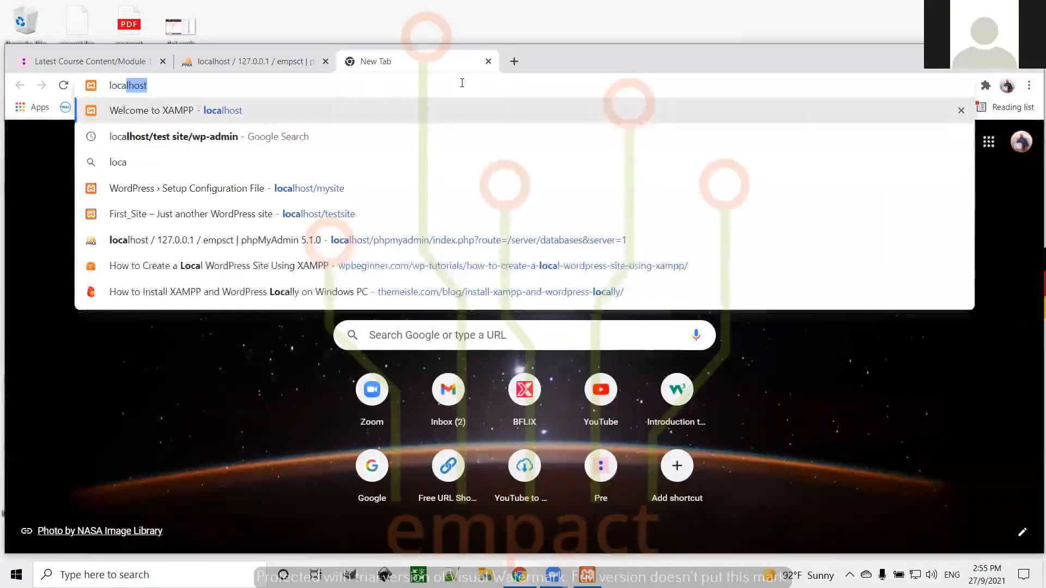
pyautogui.write('lhost')
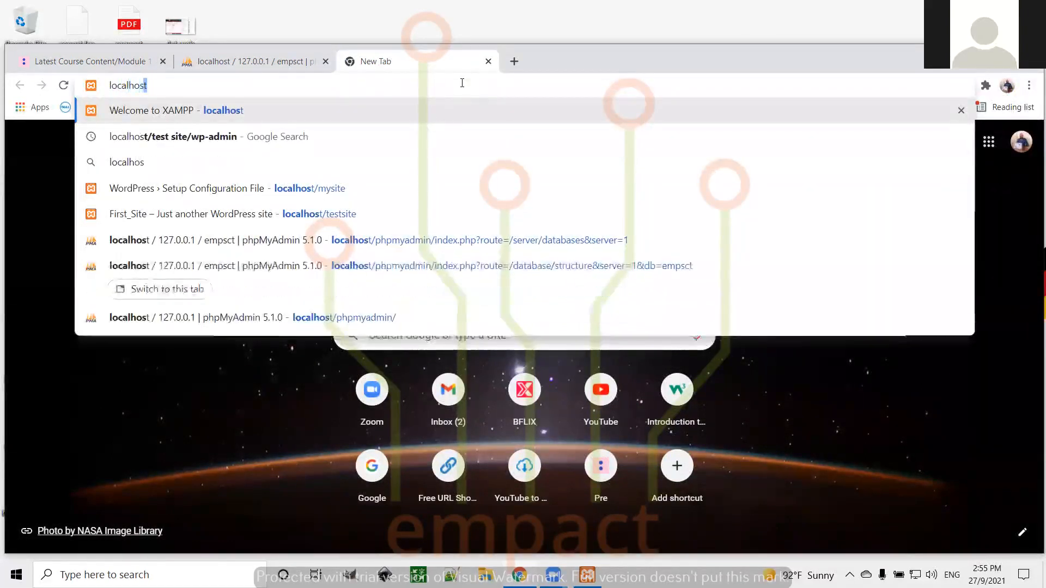
pyautogui.write('/')
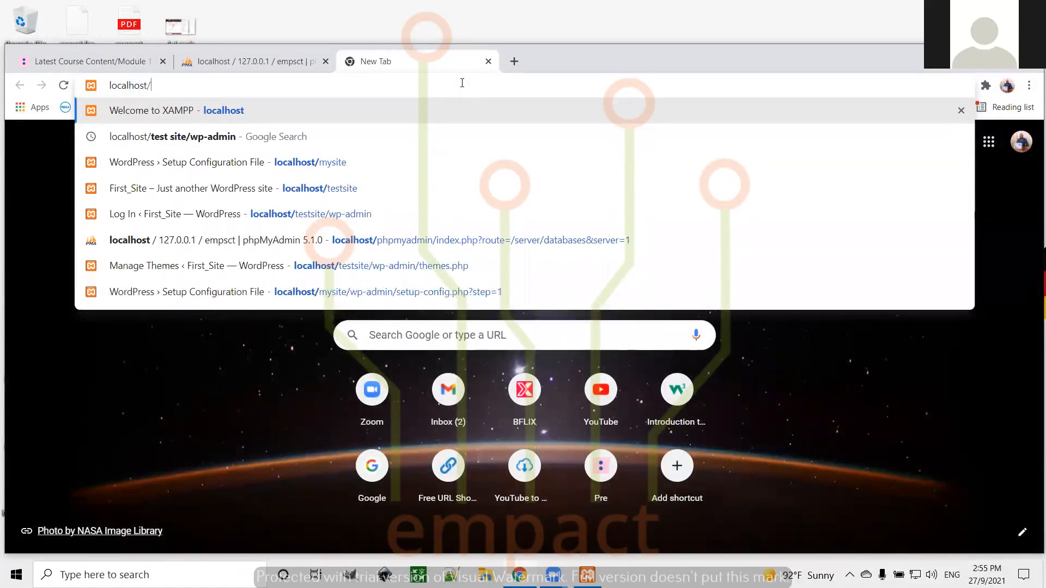
pyautogui.write('testsite')
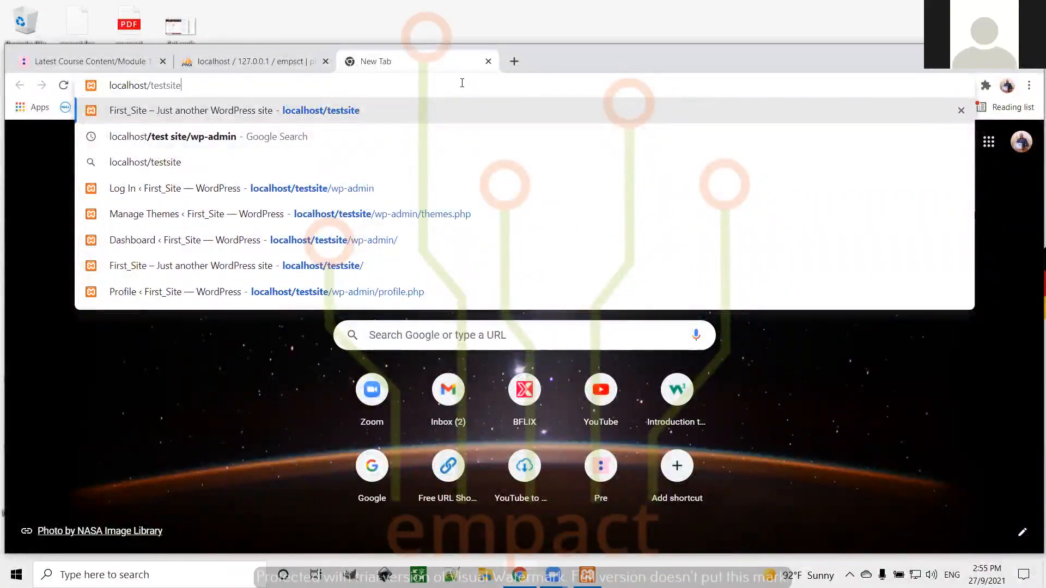
pyautogui.press('Return')
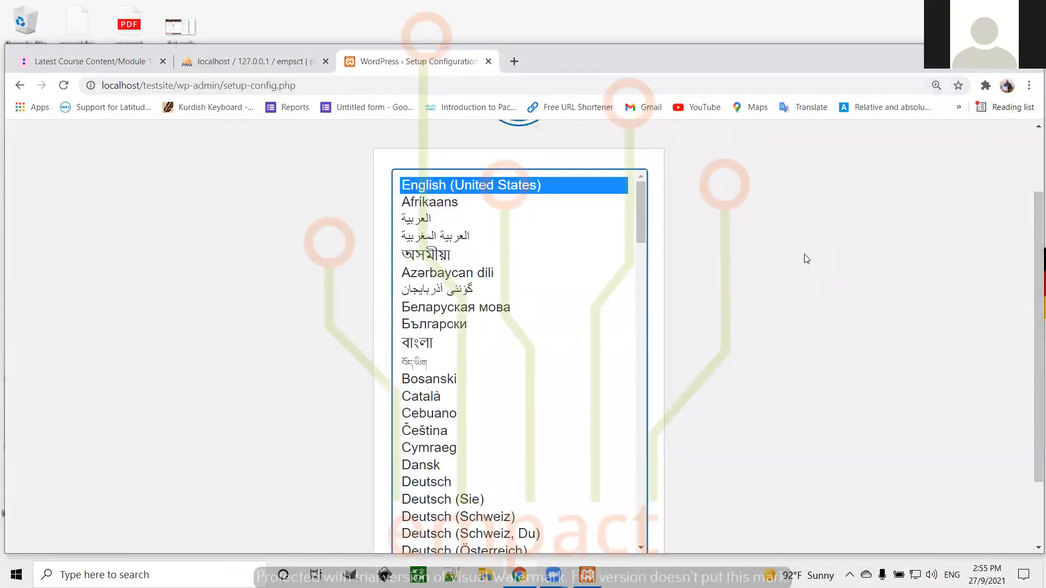
# Reset page zoom to 100% and continue setup in English (United States)
pyautogui.hotkey('ctrl', '-')
pyautogui.hotkey('ctrl', '-')
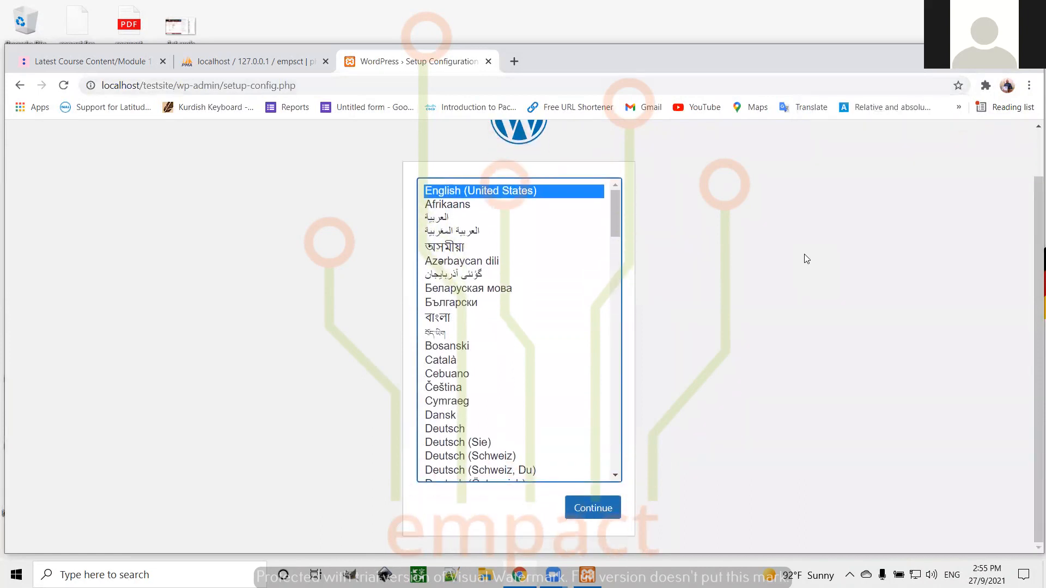
pyautogui.scroll(1, 805, 254)
pyautogui.scroll(-1, 804, 254)
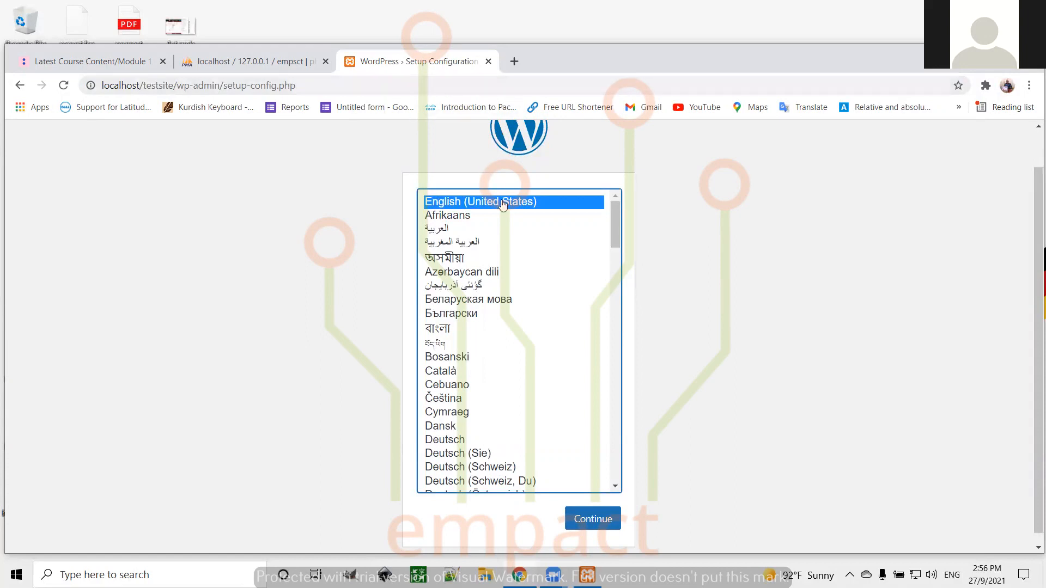
pyautogui.moveTo(616, 211); pyautogui.dragTo(619, 173)
pyautogui.click(594, 519)
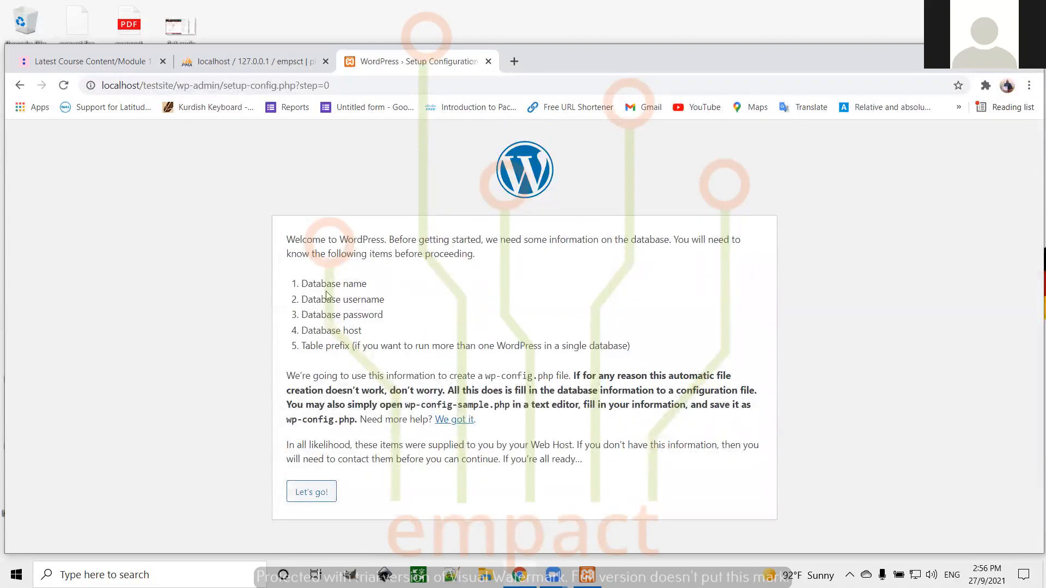
# Highlight the database name, username, password, host and table prefix requirements, then click Let's go!
pyautogui.moveTo(301, 284); pyautogui.dragTo(371, 284)
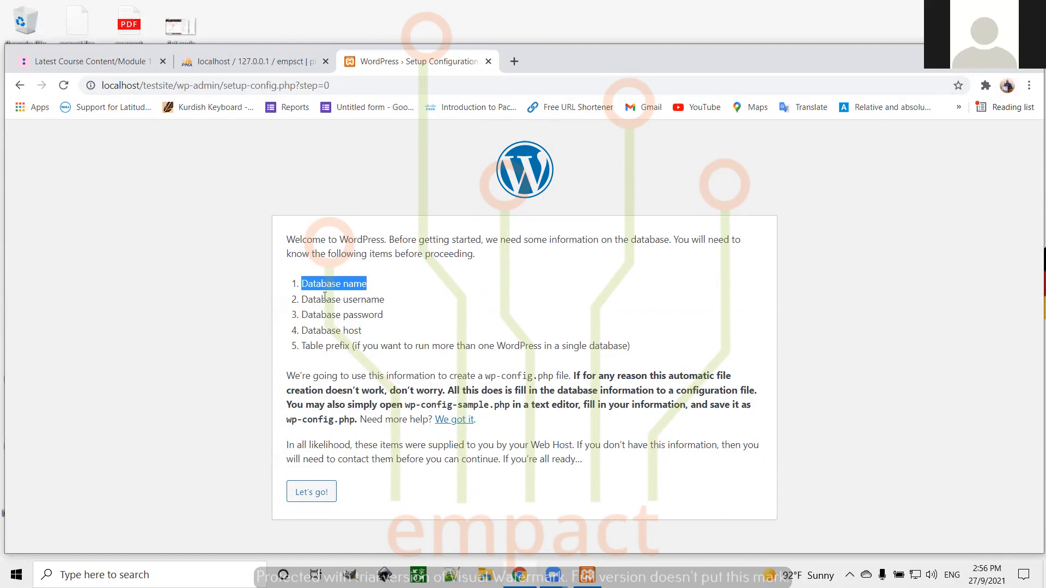
pyautogui.moveTo(302, 299); pyautogui.dragTo(389, 302)
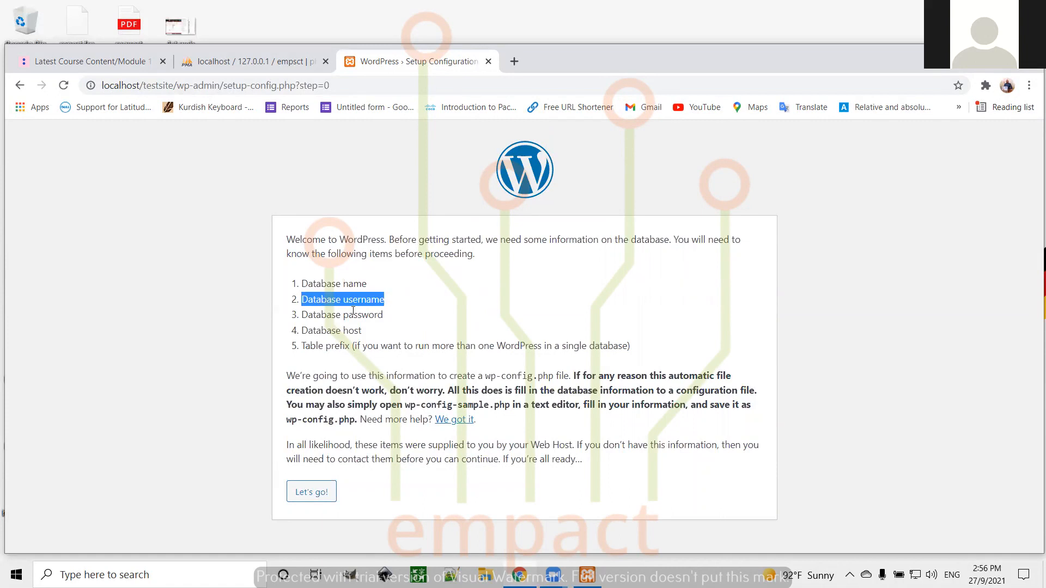
pyautogui.moveTo(303, 315); pyautogui.dragTo(394, 314)
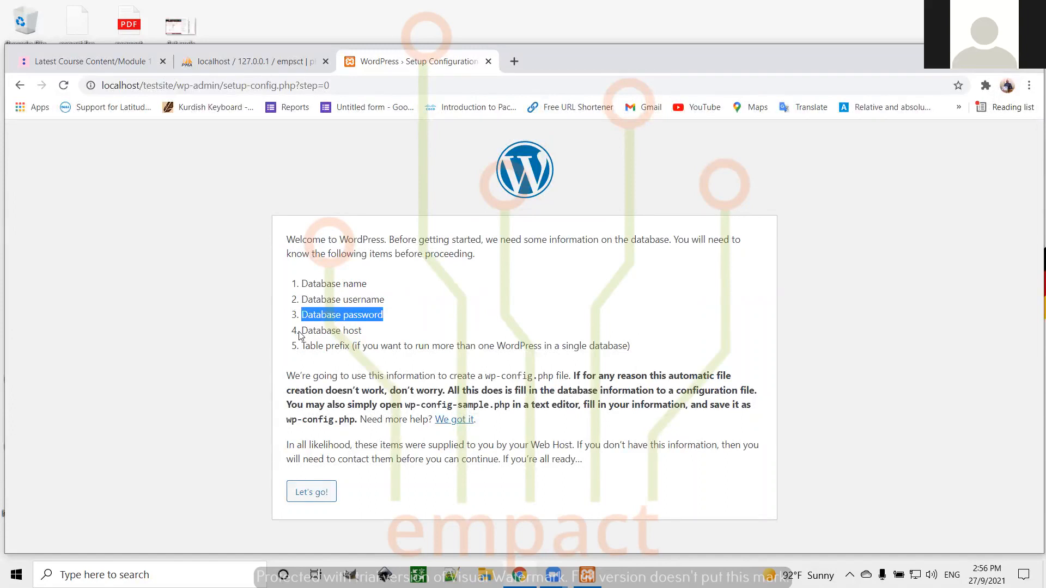
pyautogui.moveTo(303, 333); pyautogui.dragTo(371, 331)
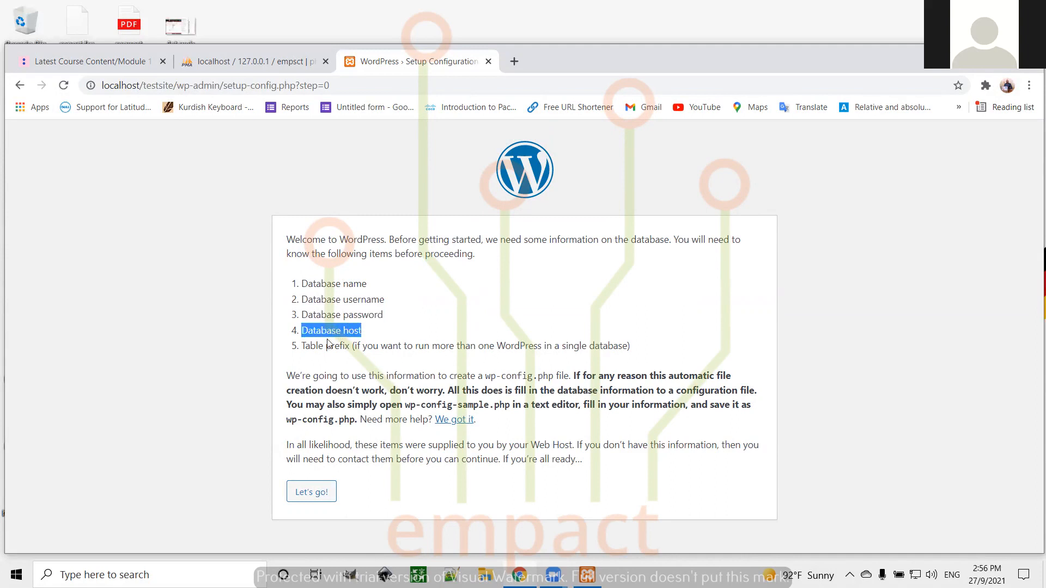
pyautogui.click(303, 345)
pyautogui.moveTo(303, 346); pyautogui.dragTo(353, 345)
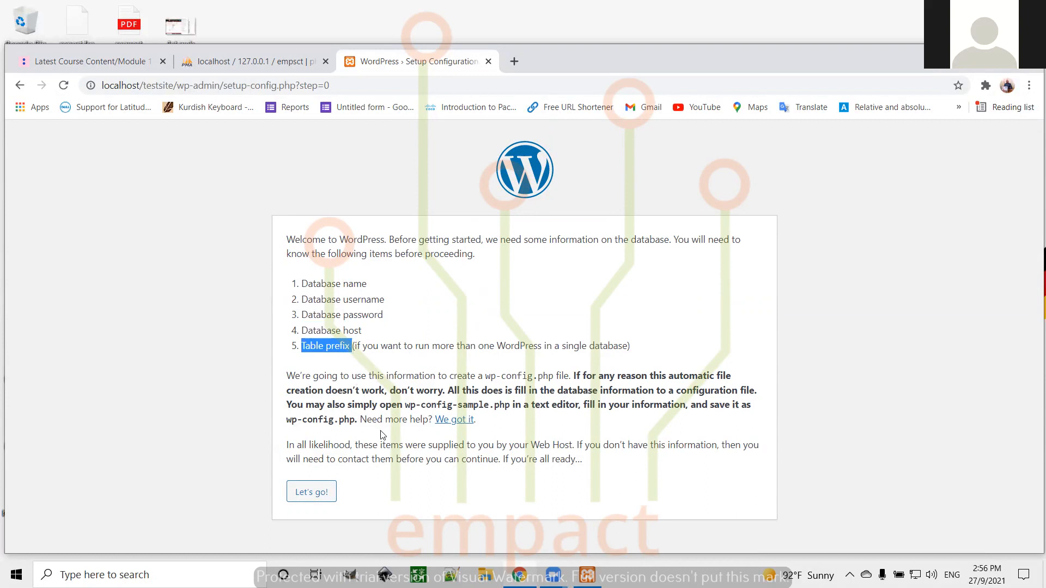
pyautogui.click(308, 496)
# Fill in database name empact and username root, leaving the password blank
pyautogui.click(456, 273)
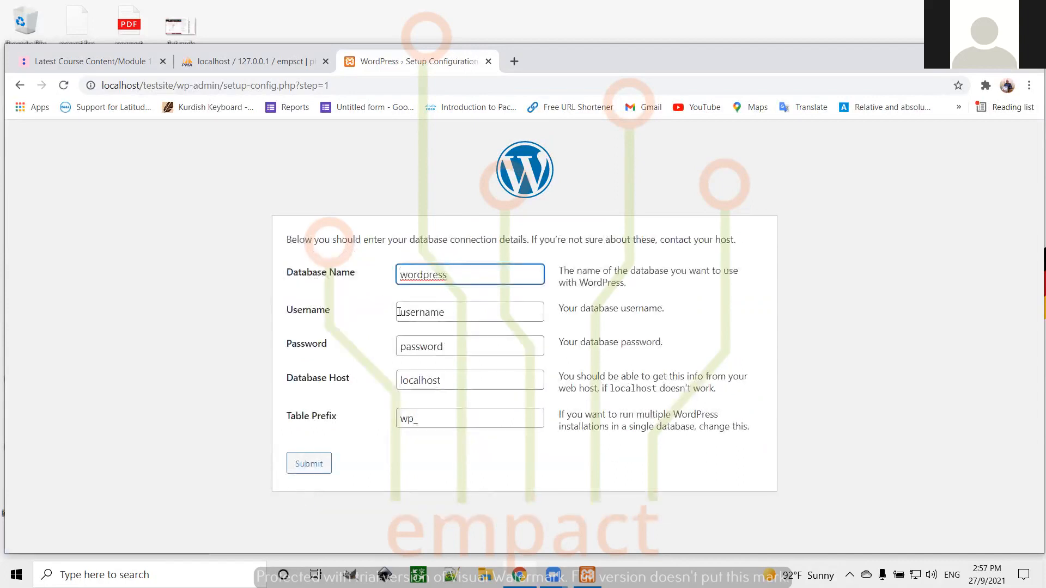
pyautogui.doubleClick(459, 271)
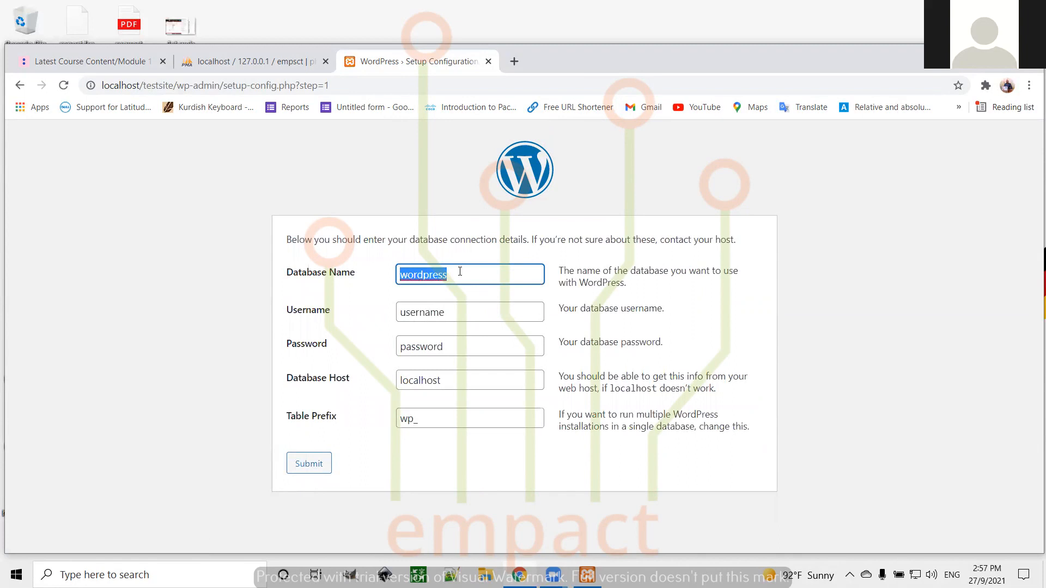
pyautogui.write('empact')
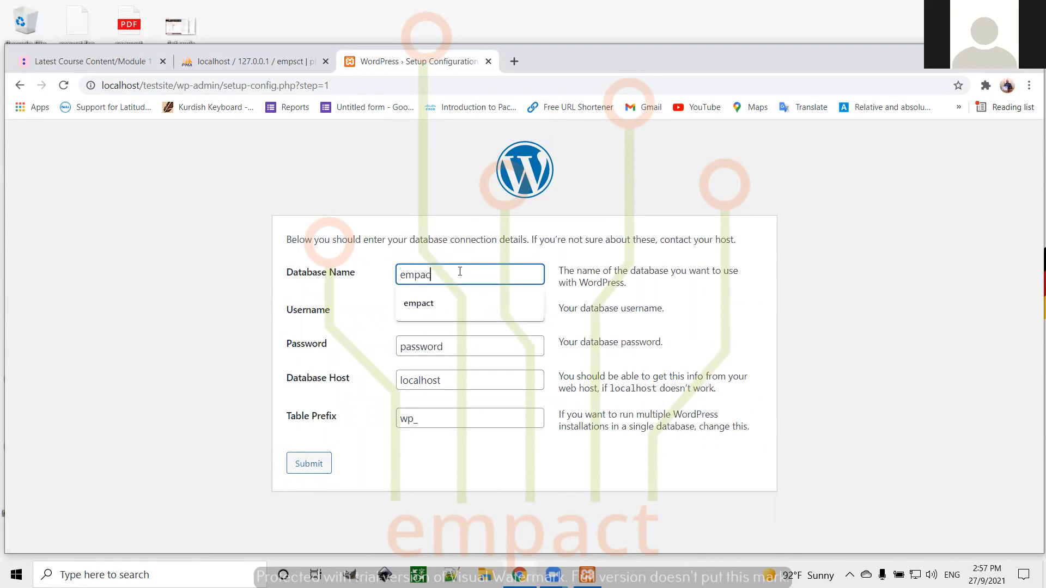
pyautogui.click(462, 314)
pyautogui.press('BackSpace')
pyautogui.press('BackSpace')
pyautogui.press('BackSpace')
pyautogui.press('BackSpace')
pyautogui.press('BackSpace')
pyautogui.press('BackSpace')
pyautogui.press('BackSpace')
pyautogui.press('BackSpace')
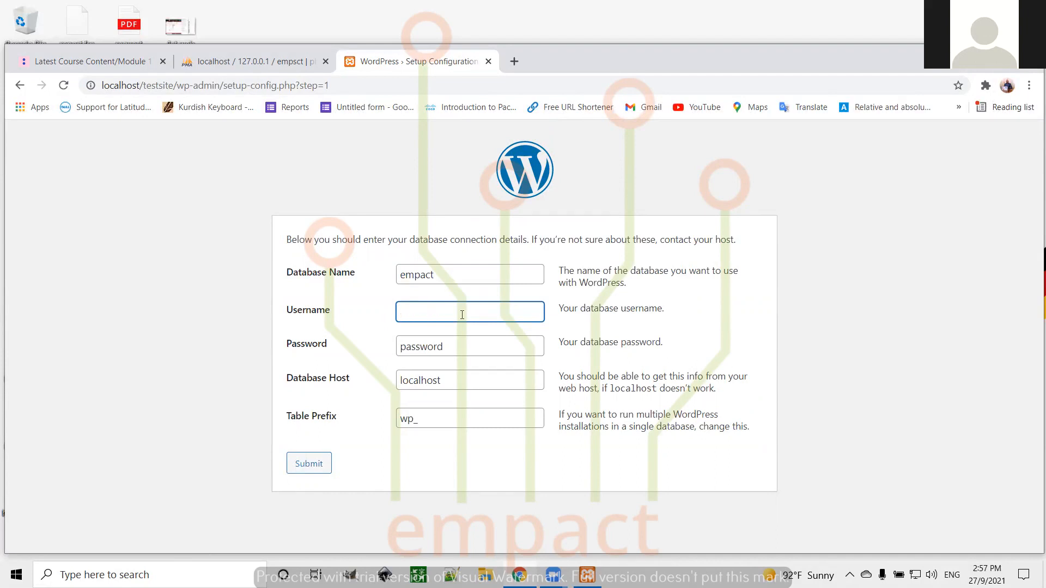
pyautogui.write('root')
pyautogui.click(463, 339)
pyautogui.press('BackSpace')
pyautogui.press('BackSpace')
pyautogui.press('BackSpace')
pyautogui.press('BackSpace')
pyautogui.press('BackSpace')
pyautogui.press('BackSpace')
pyautogui.press('BackSpace')
pyautogui.press('BackSpace')
# Submit the details, retry after the can't-select-database error, and return to phpMyAdmin
pyautogui.click(465, 381)
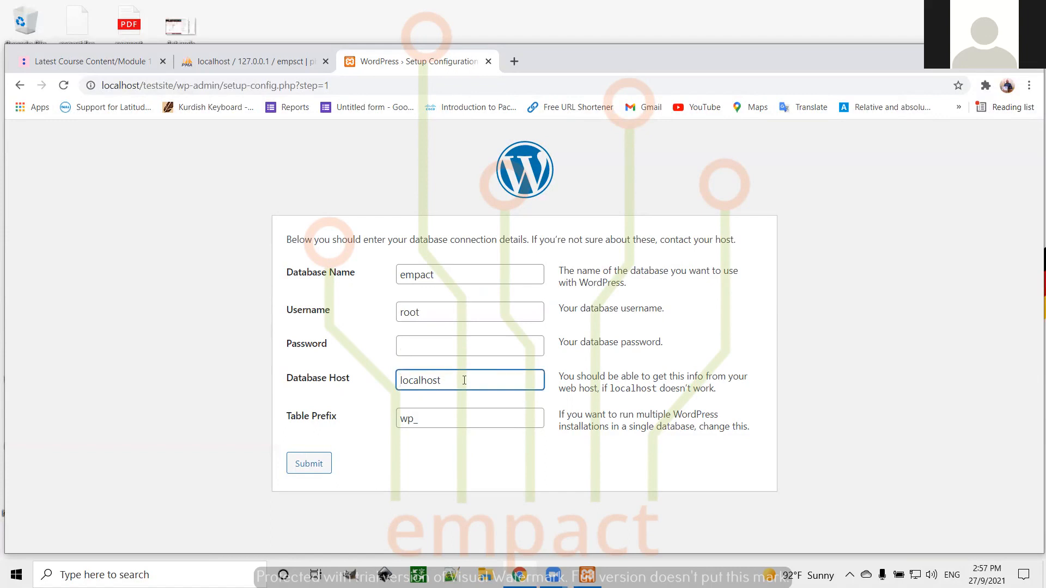
pyautogui.click(436, 424)
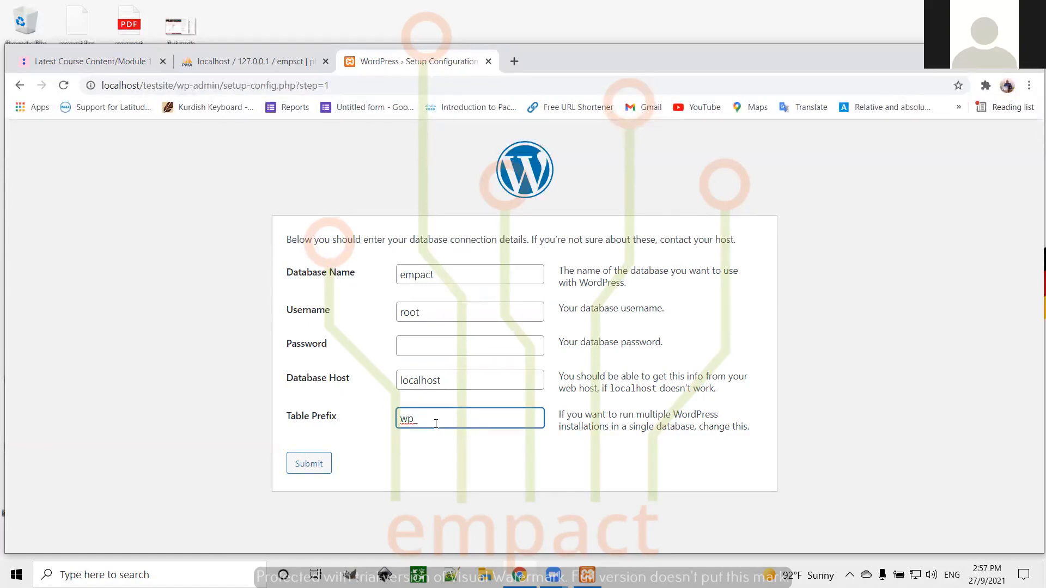
pyautogui.click(309, 466)
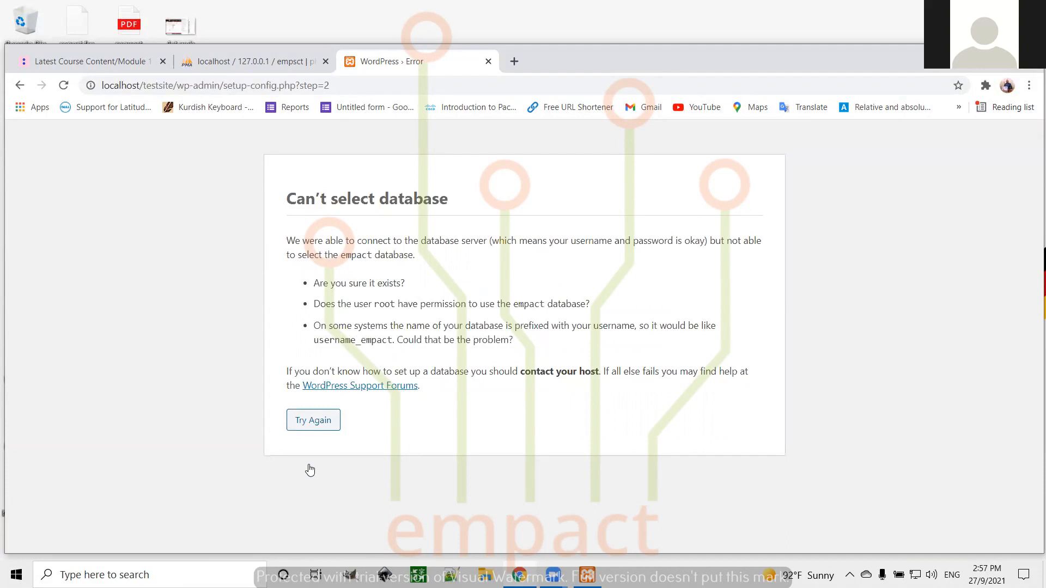
pyautogui.click(309, 423)
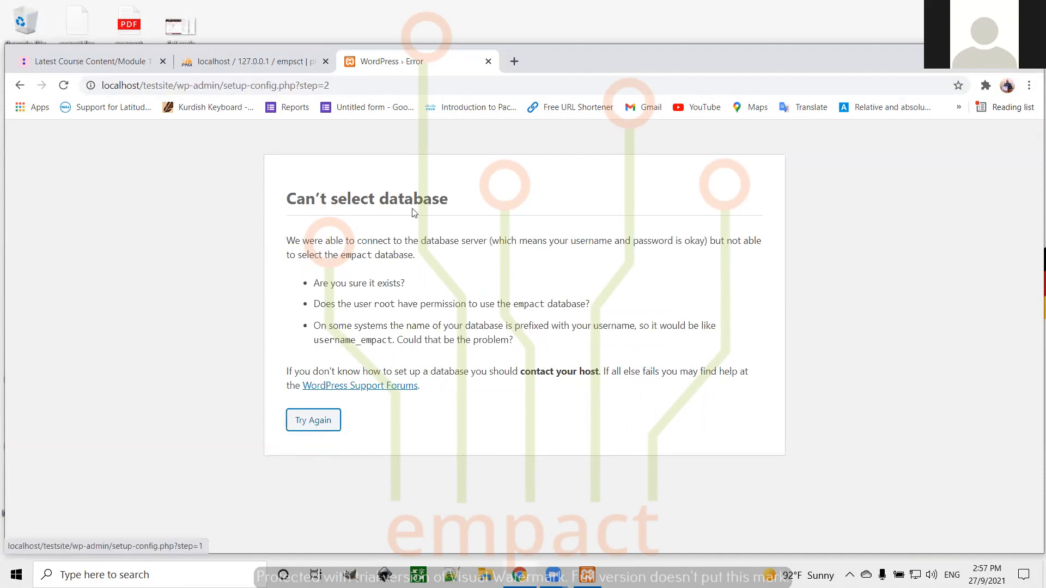
pyautogui.click(251, 61)
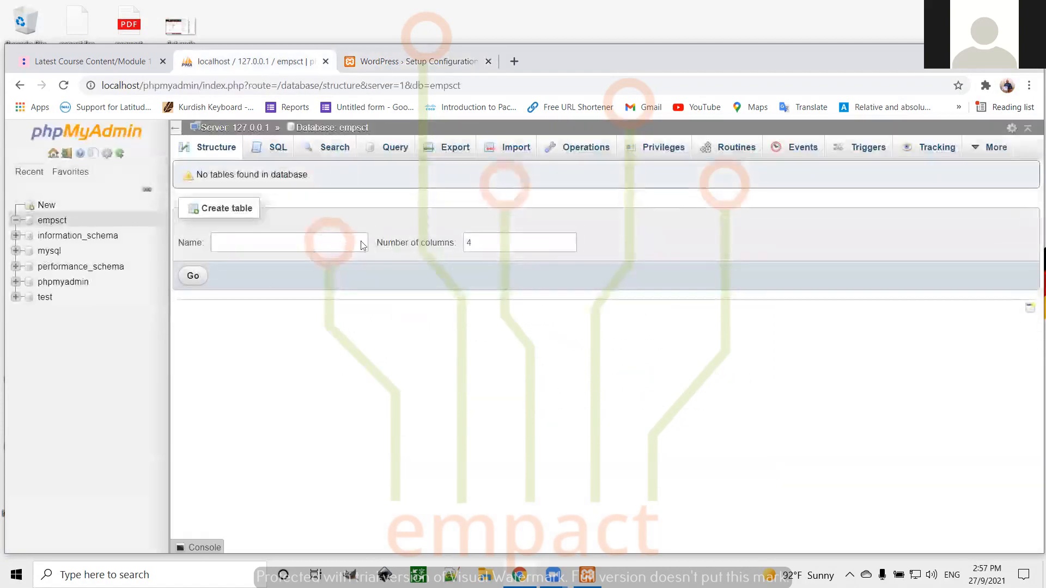
# From the Databases list, create the empty bnar database with default collation
pyautogui.click(46, 205)
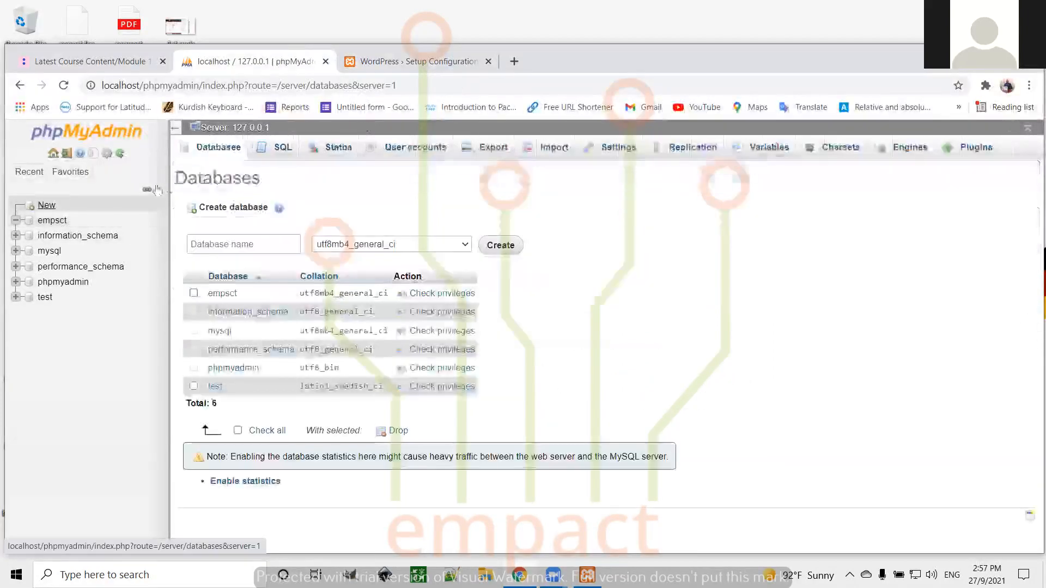
pyautogui.click(269, 242)
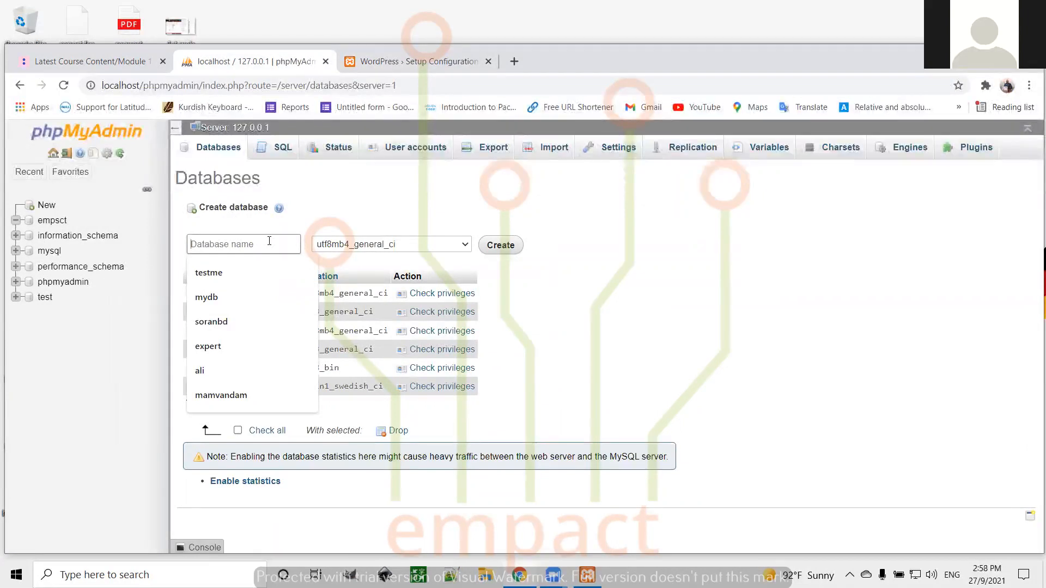
pyautogui.write('bnar')
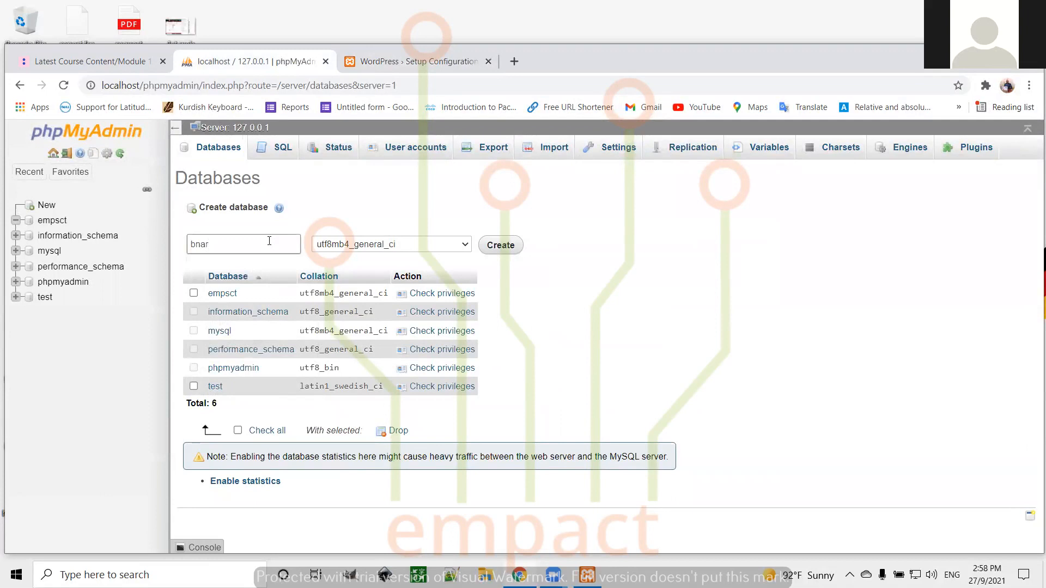
pyautogui.click(465, 245)
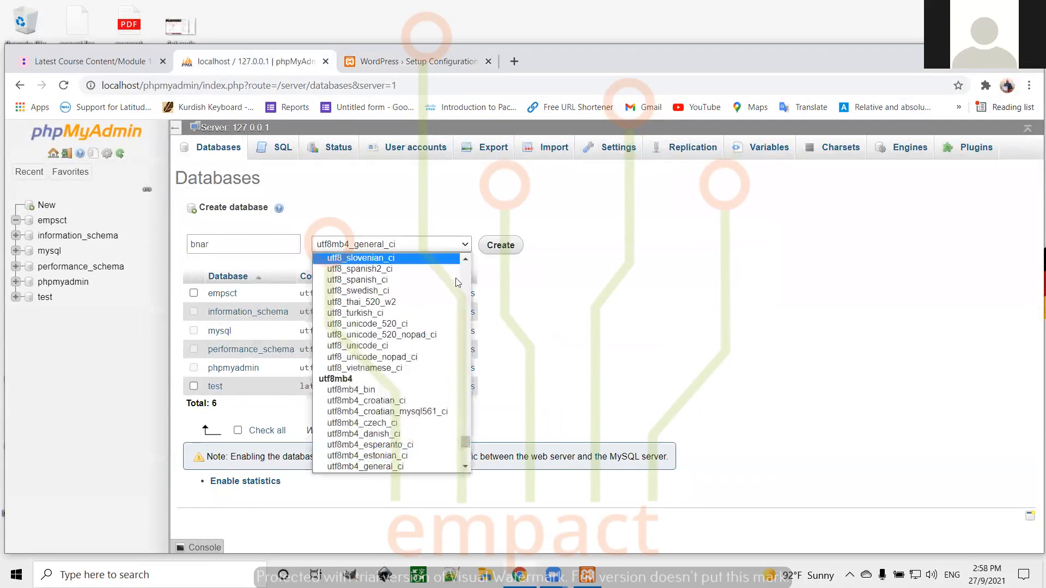
pyautogui.moveTo(466, 442); pyautogui.dragTo(474, 226)
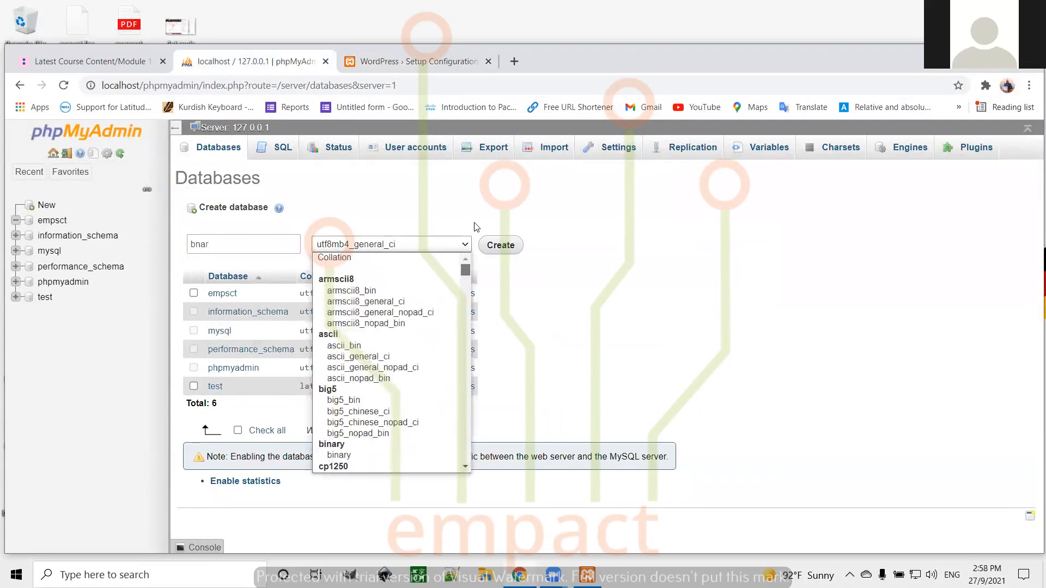
pyautogui.click(401, 258)
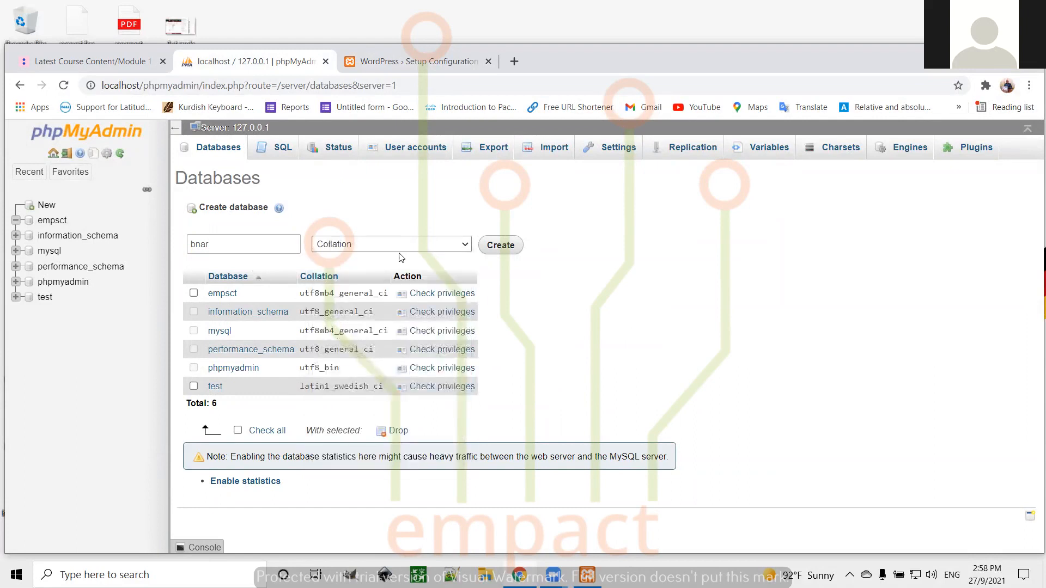
pyautogui.click(501, 247)
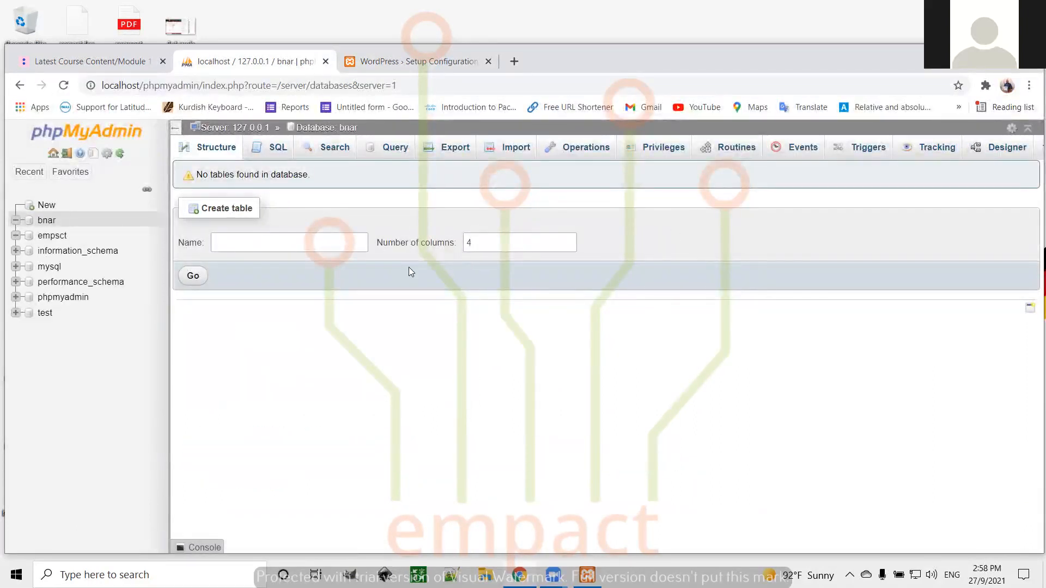
# Submit database bnar, user root, blank password and host localhost on the WordPress form
pyautogui.click(396, 66)
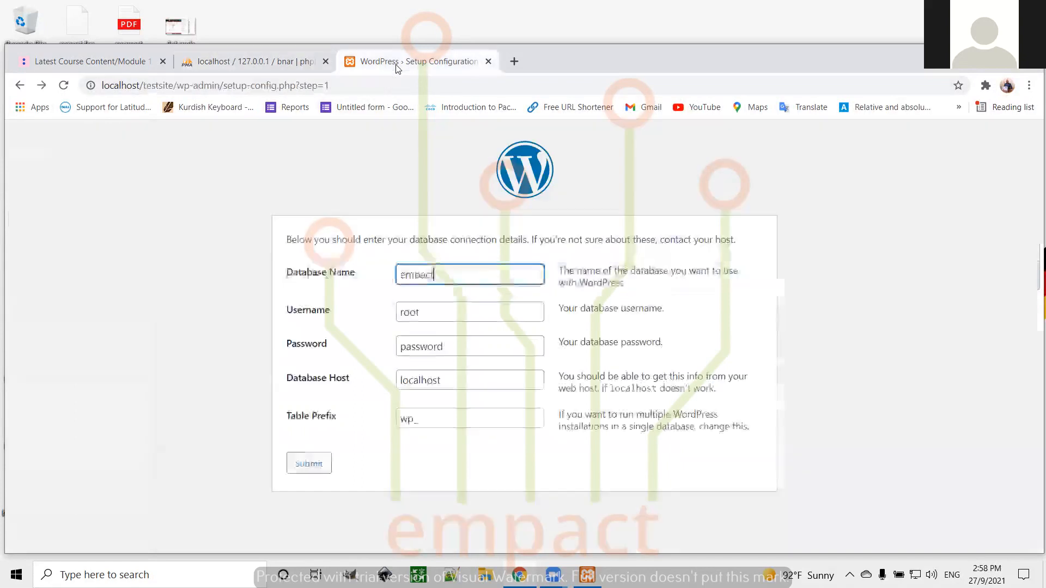
pyautogui.doubleClick(440, 276)
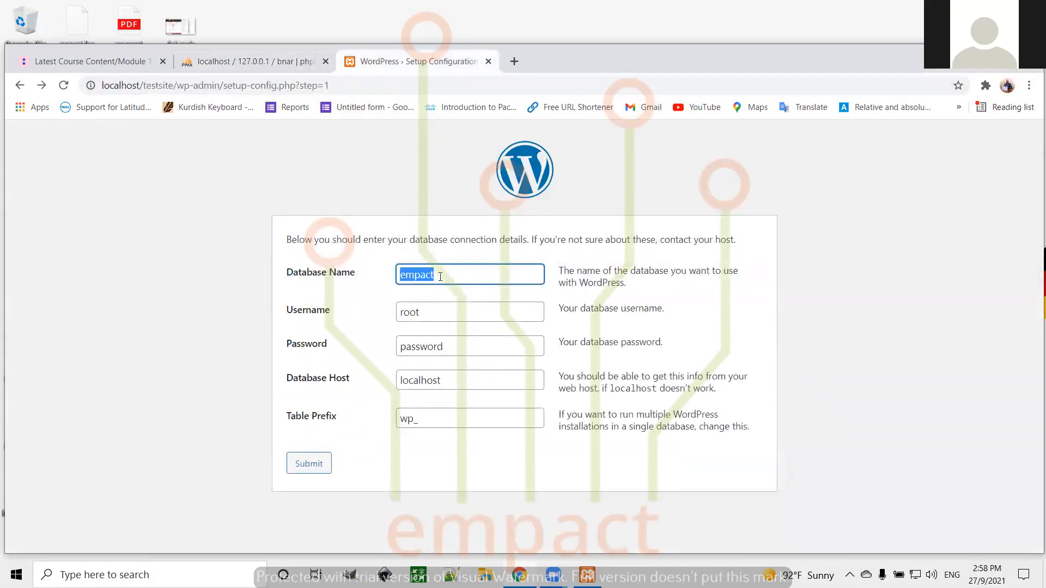
pyautogui.write('bnar')
pyautogui.click(433, 311)
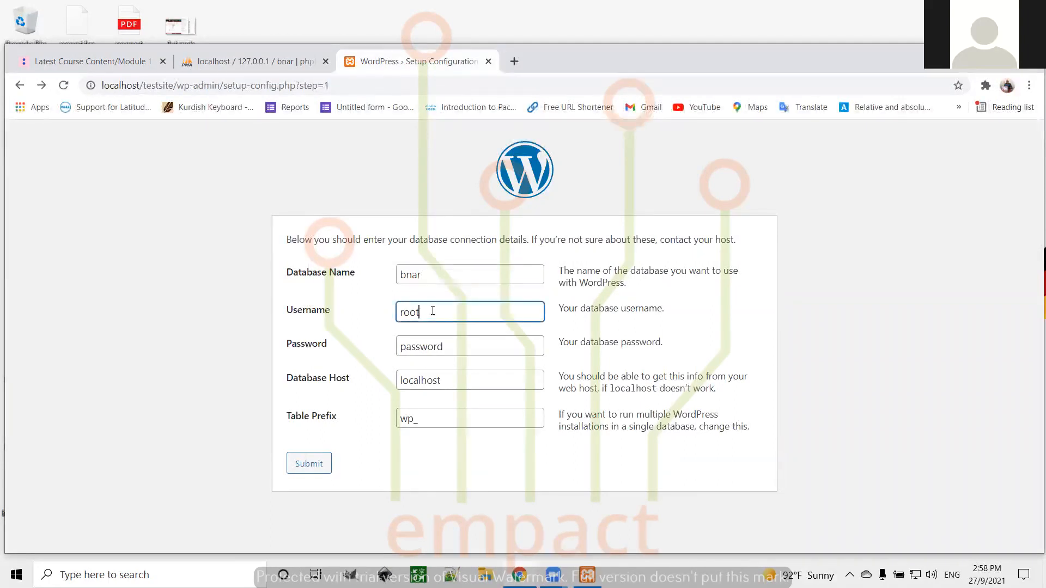
pyautogui.doubleClick(449, 346)
pyautogui.press('BackSpace')
pyautogui.click(455, 378)
pyautogui.press('BackSpace')
pyautogui.press('BackSpace')
pyautogui.press('BackSpace')
pyautogui.press('BackSpace')
pyautogui.press('BackSpace')
pyautogui.press('BackSpace')
pyautogui.press('BackSpace')
pyautogui.press('BackSpace')
pyautogui.press('BackSpace')
pyautogui.write('localhost')
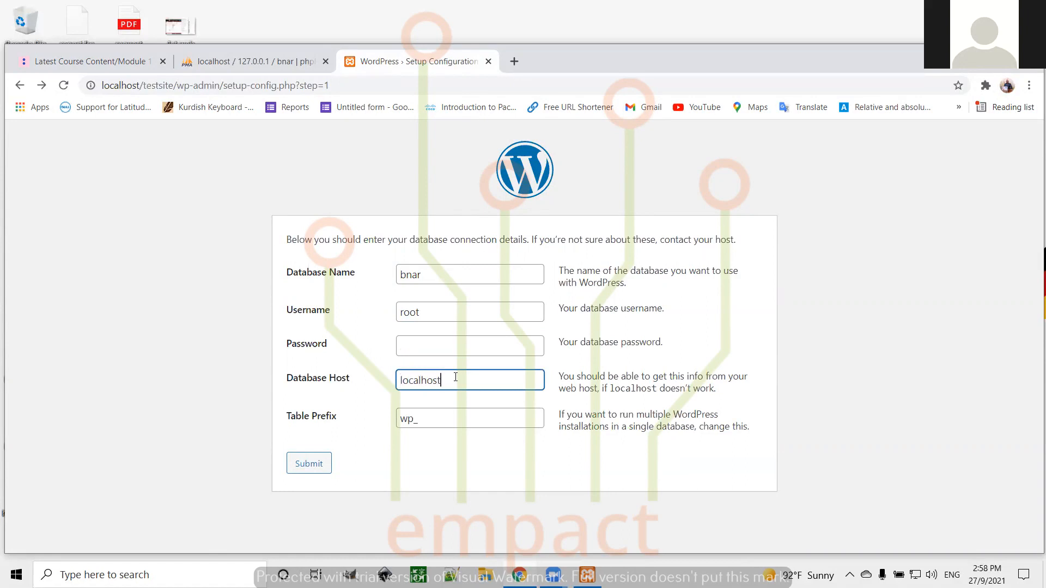
pyautogui.click(443, 413)
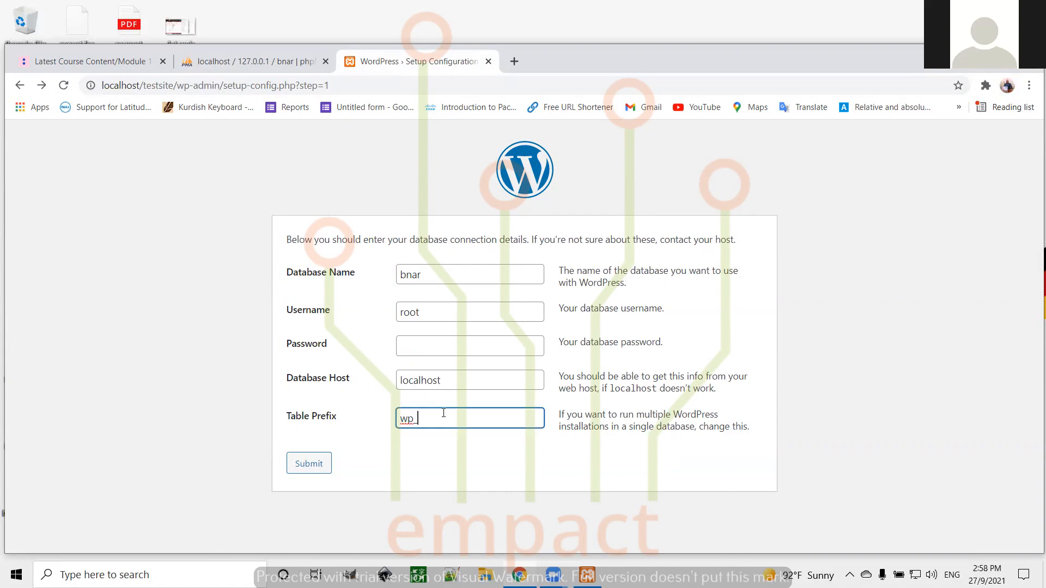
pyautogui.click(310, 464)
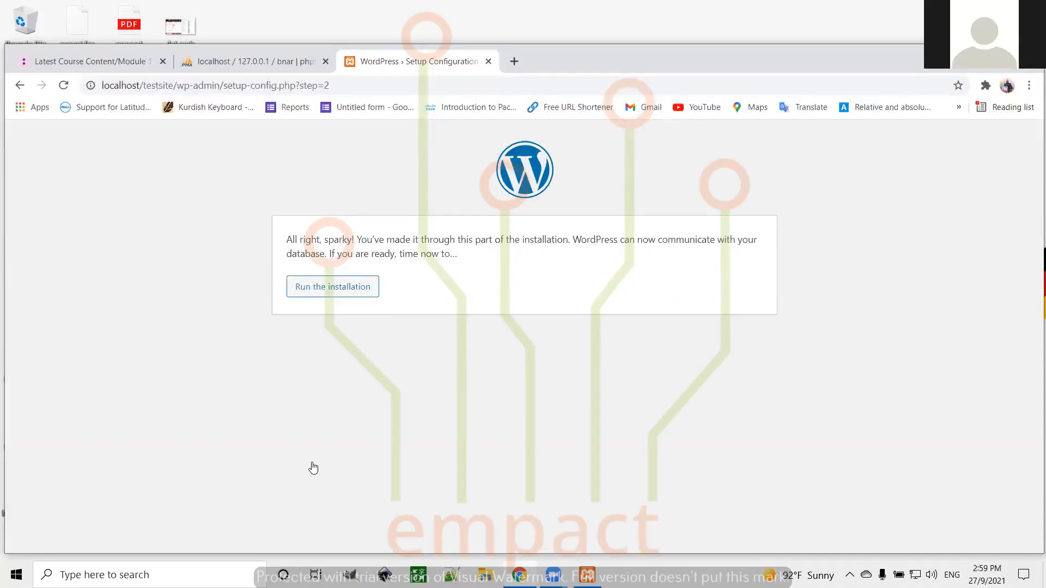
# Run the installation and enter 'my web site' as the Site Title
pyautogui.click(335, 290)
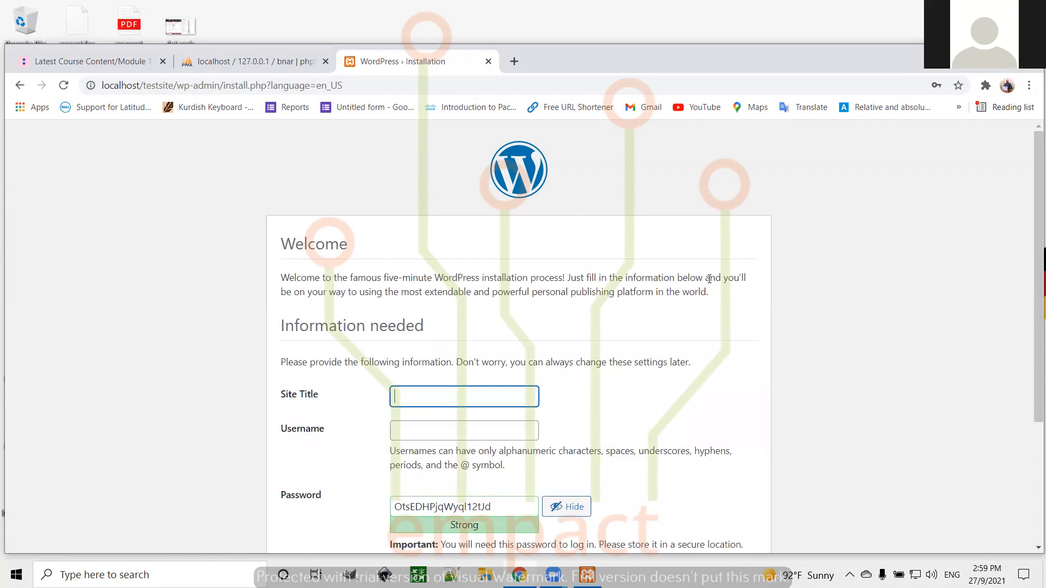
pyautogui.scroll(-2, 870, 270)
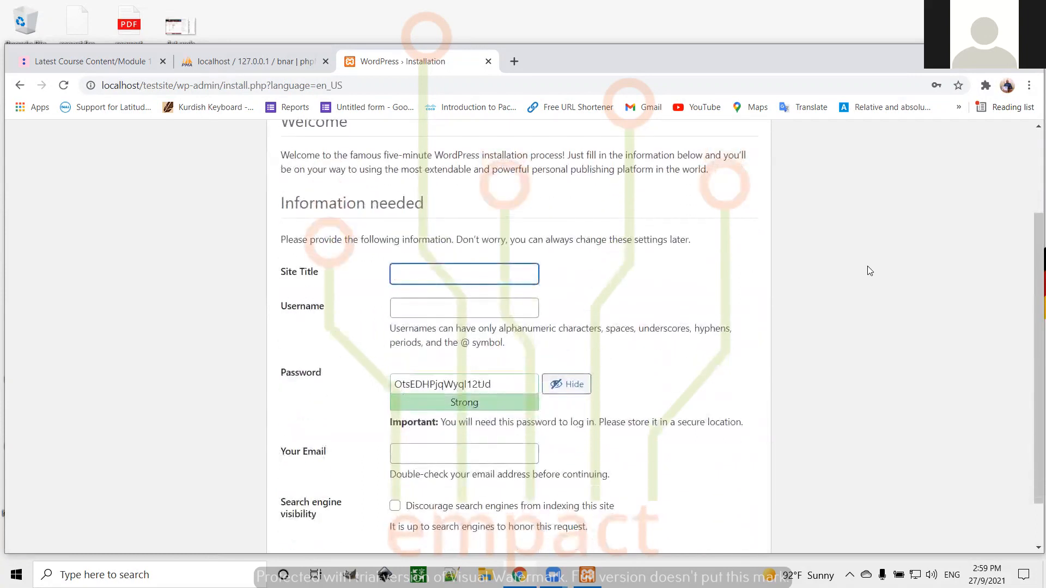
pyautogui.scroll(-1, 869, 271)
pyautogui.scroll(-1, 870, 271)
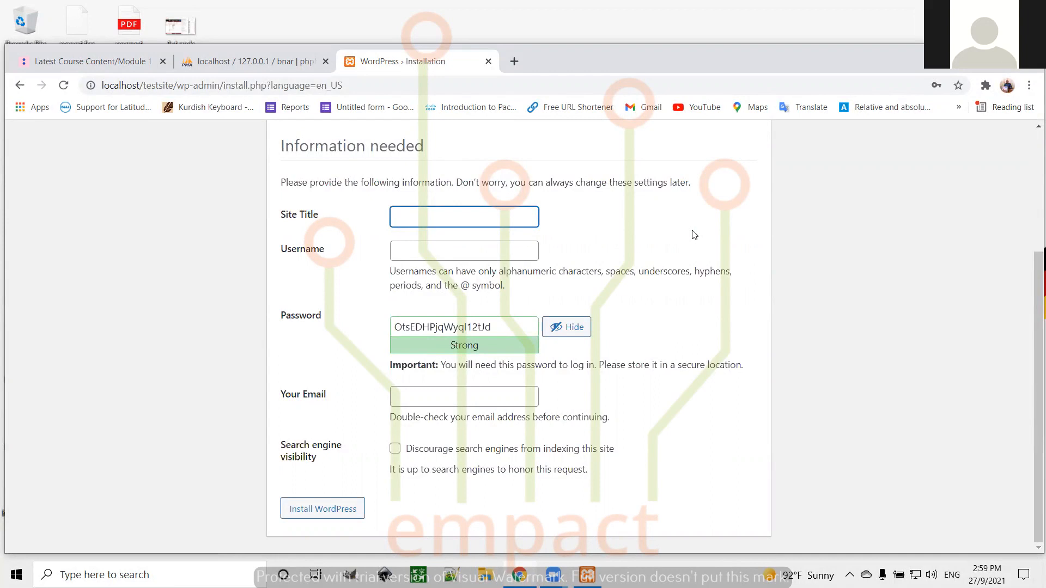
pyautogui.write('my web site')
# Enter the administrator username on the installation form
pyautogui.click(485, 251)
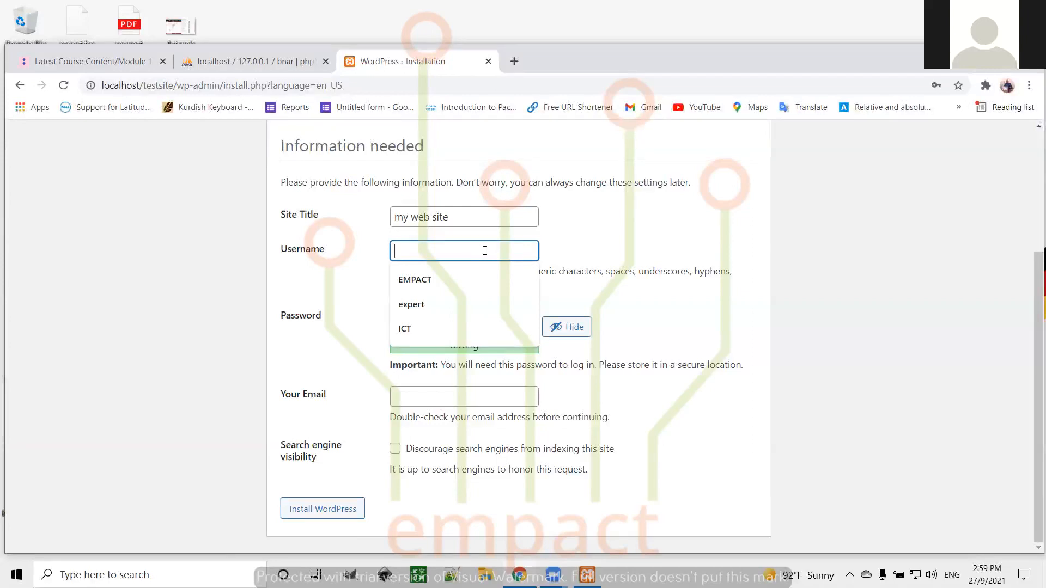
pyautogui.write('ICT')
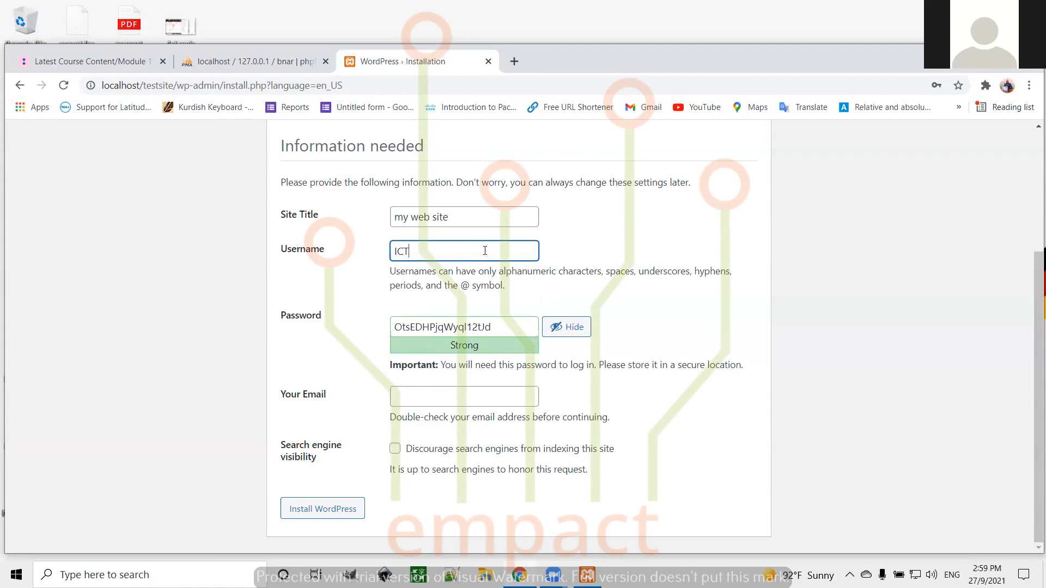
pyautogui.write('-A')
pyautogui.click(503, 328)
# Replace the suggested administrator password with a custom one rated Strong
pyautogui.press('BackSpace')
pyautogui.press('BackSpace')
pyautogui.press('BackSpace')
pyautogui.press('BackSpace')
pyautogui.press('BackSpace')
pyautogui.press('BackSpace')
pyautogui.press('BackSpace')
pyautogui.press('BackSpace')
pyautogui.press('BackSpace')
pyautogui.press('BackSpace')
pyautogui.press('BackSpace')
pyautogui.press('BackSpace')
pyautogui.press('BackSpace')
pyautogui.press('BackSpace')
pyautogui.press('BackSpace')
pyautogui.press('BackSpace')
pyautogui.press('BackSpace')
pyautogui.press('BackSpace')
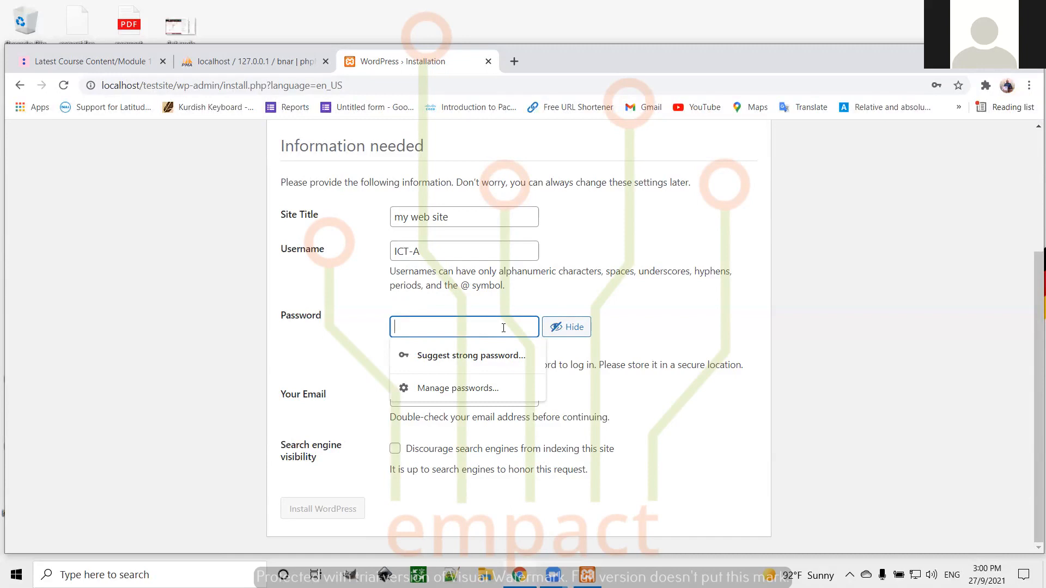
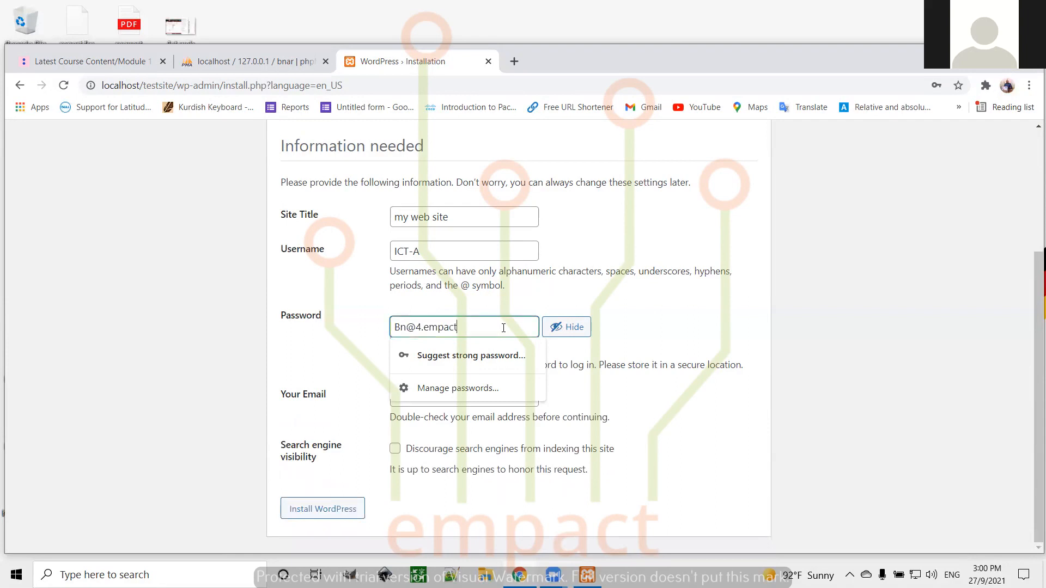
pyautogui.click(665, 332)
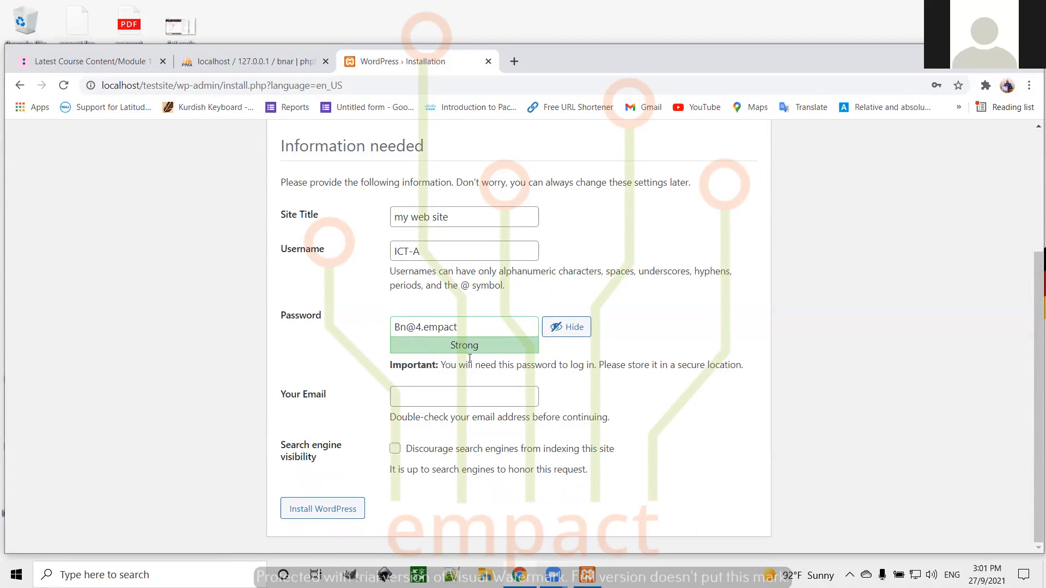
# Enter the administrator's e-mail from the autofill suggestion and tick 'Discourage search engines from indexing this site'
pyautogui.click(448, 396)
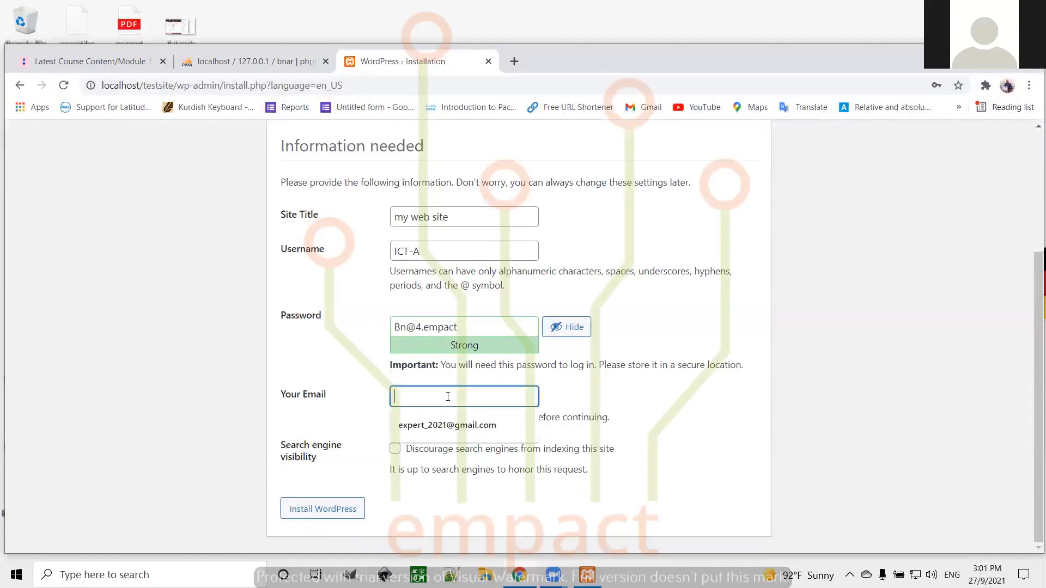
pyautogui.click(448, 427)
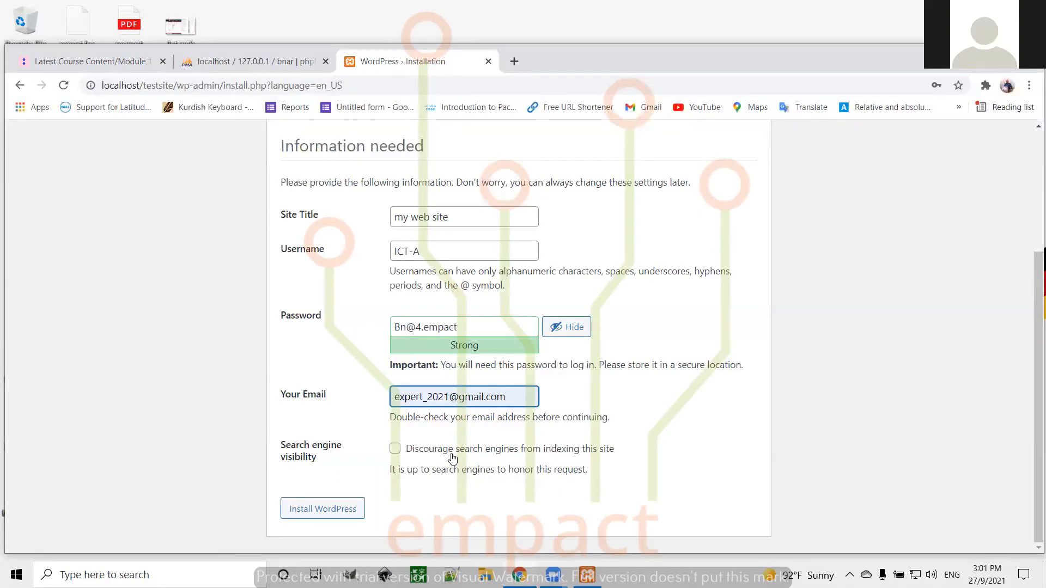
pyautogui.click(394, 448)
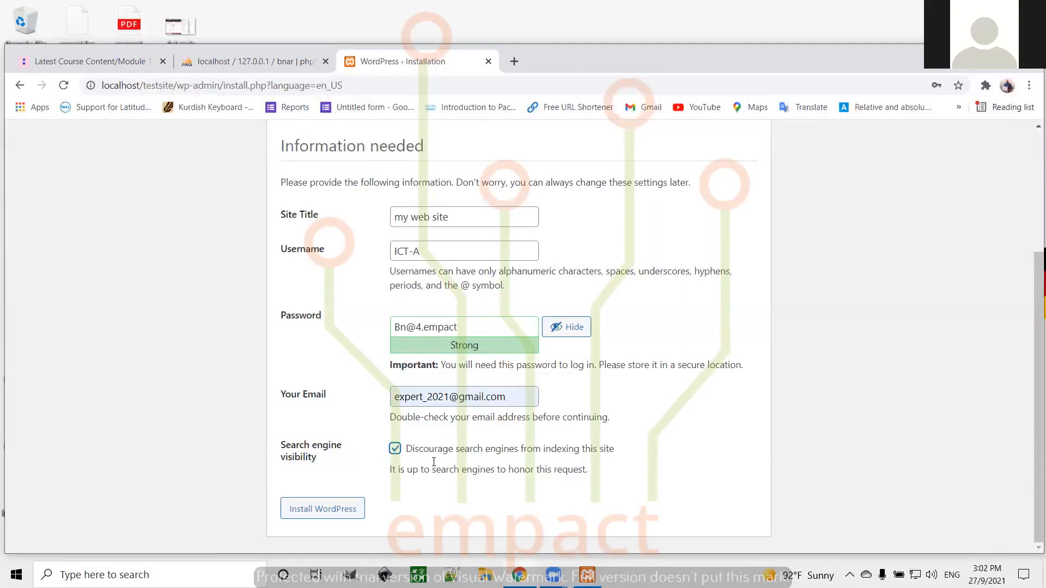
# Install WordPress and save the new administrator login in Chrome
pyautogui.click(310, 513)
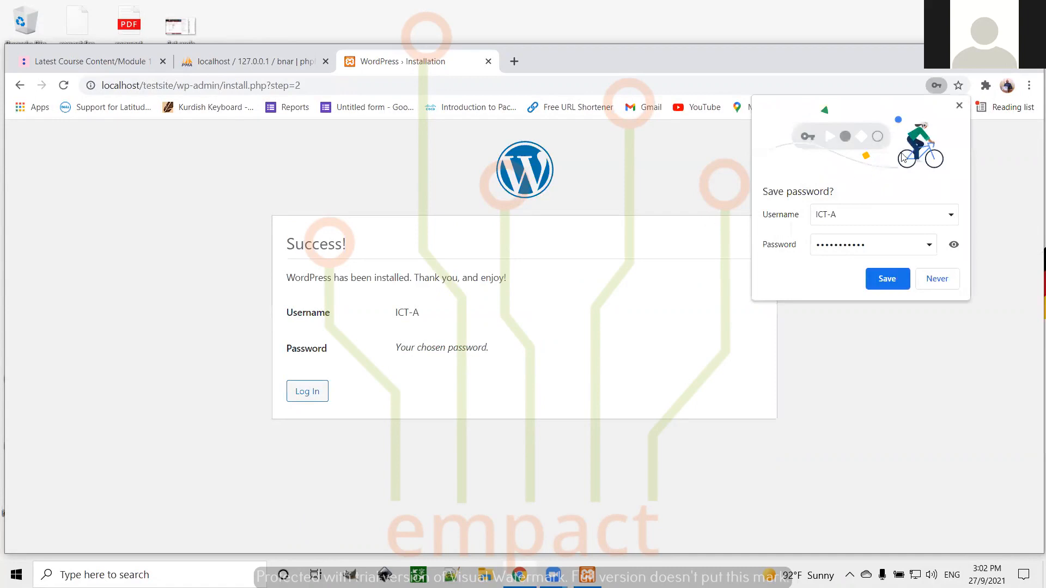
pyautogui.click(885, 279)
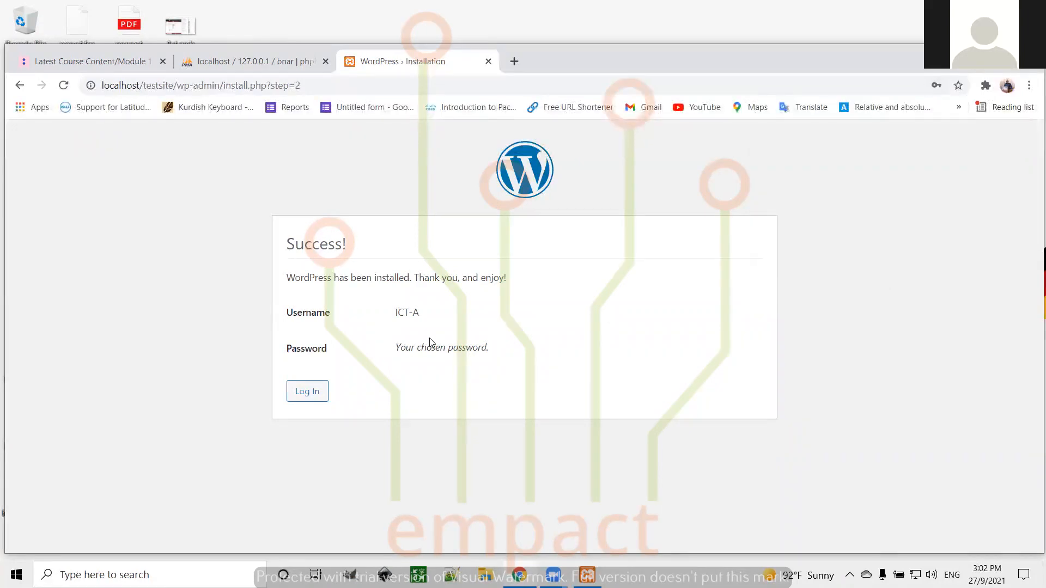
# Log in to 'my web site' with Remember Me ticked to reach the wp-admin Dashboard
pyautogui.click(297, 392)
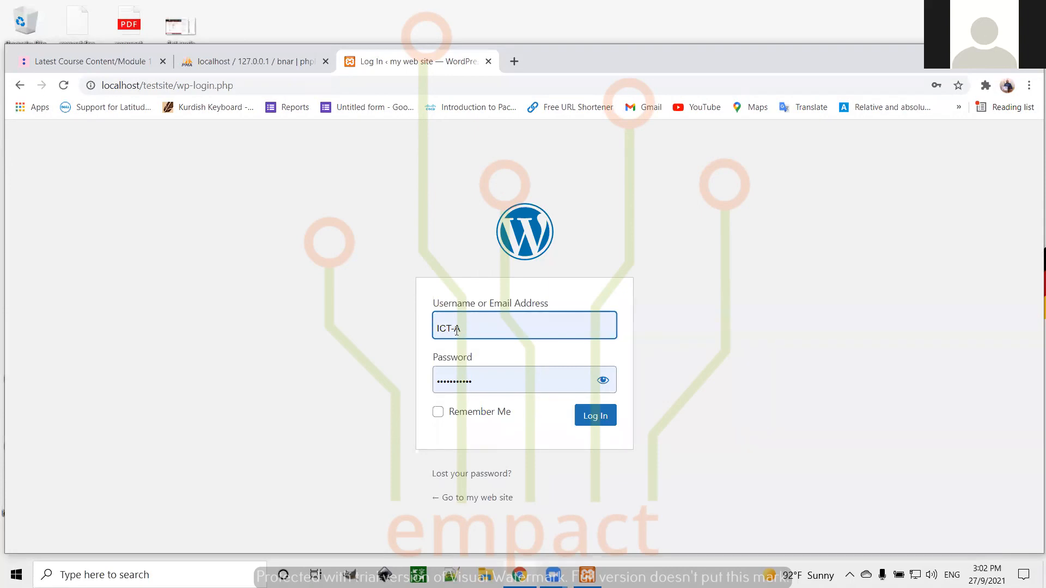
pyautogui.click(438, 414)
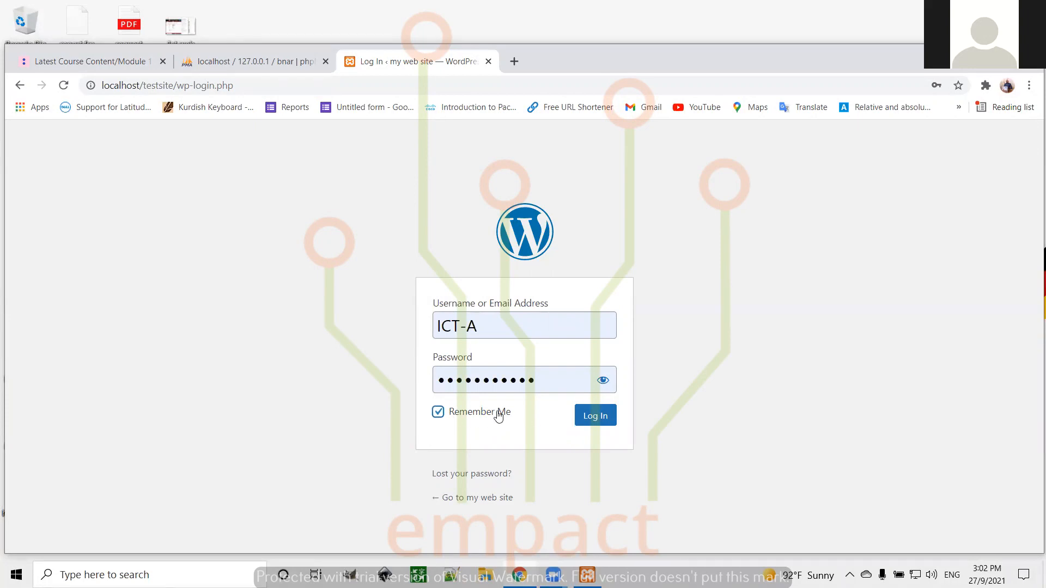
pyautogui.click(595, 416)
pyautogui.click(600, 416)
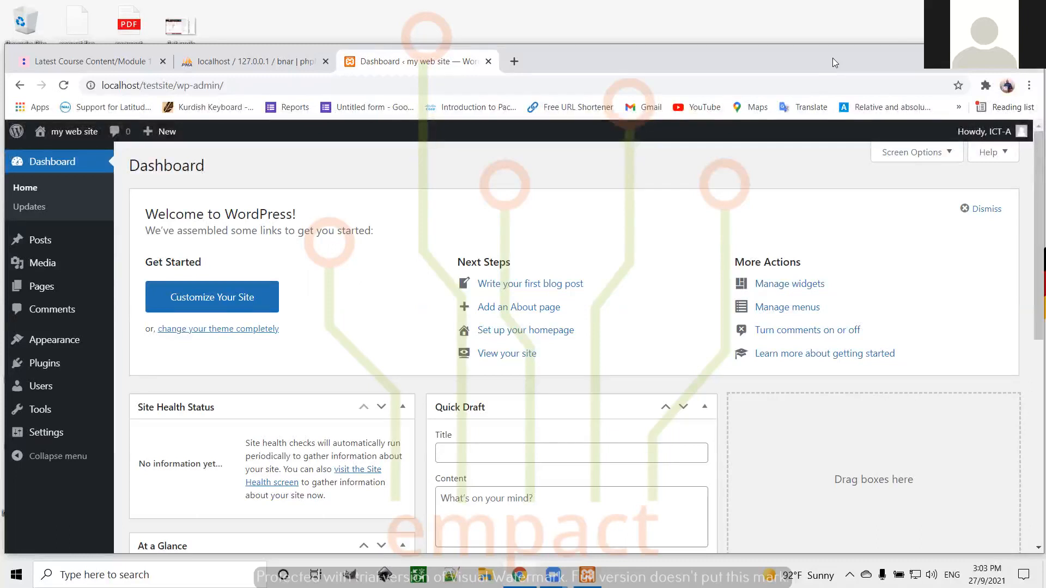
# Minimize Chrome and the XAMPP Control Panel, then launch File Explorer with Win+E
pyautogui.click(965, 55)
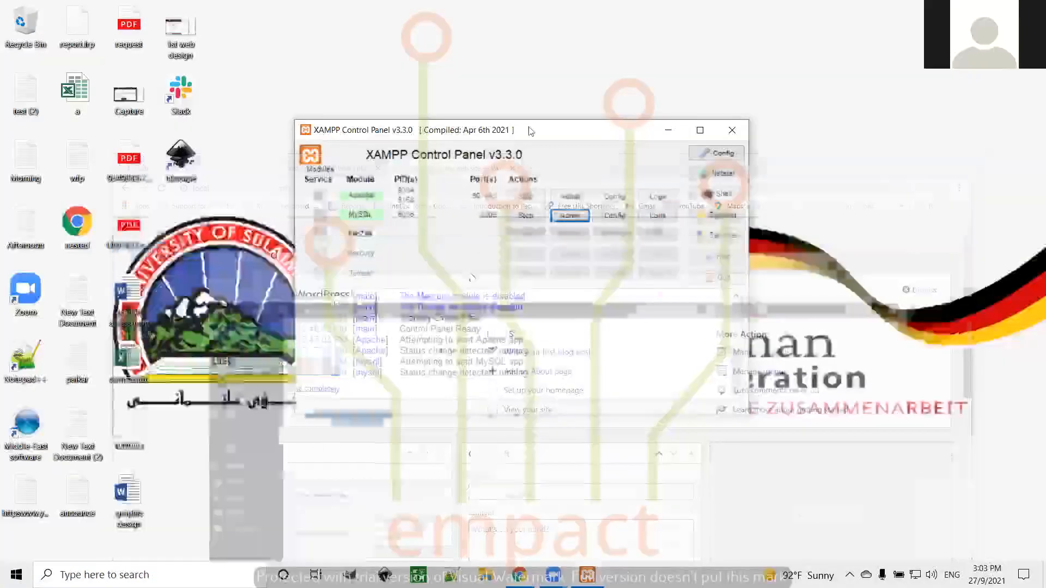
pyautogui.click(669, 131)
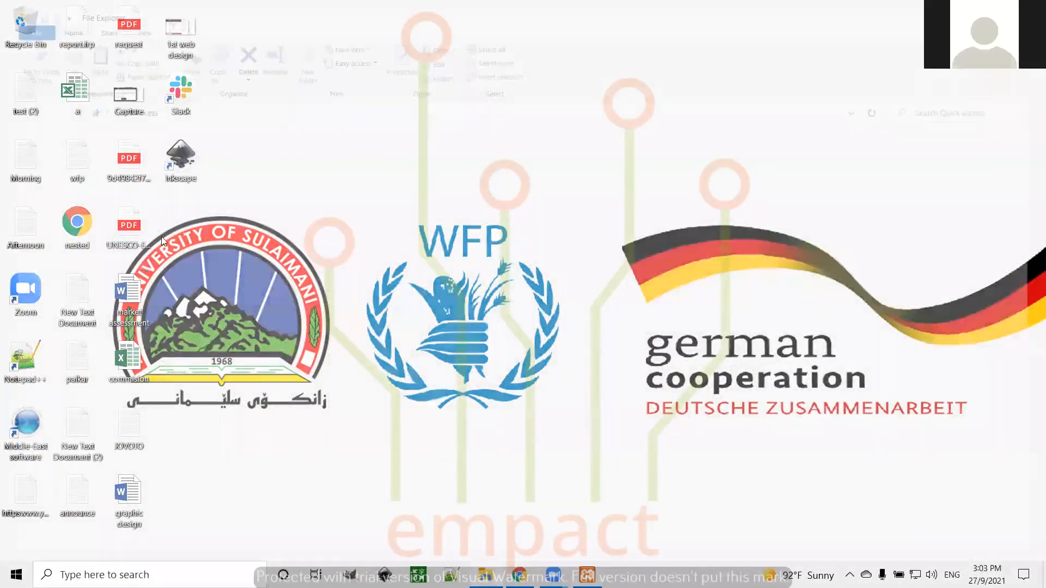
pyautogui.press('super+e')
# Open the WordPress deck from recent files and run the slide show from slide 10, 'Once Done'
pyautogui.click(169, 215)
pyautogui.click(1033, 8)
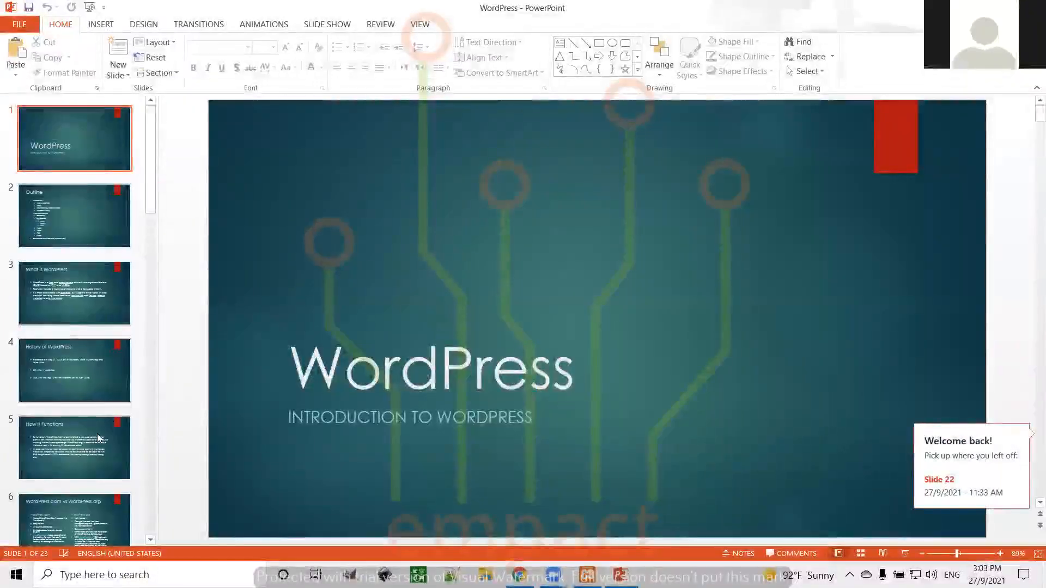
pyautogui.click(96, 443)
pyautogui.press('Down')
pyautogui.press('Down')
pyautogui.press('Down')
pyautogui.press('Down')
pyautogui.press('Down')
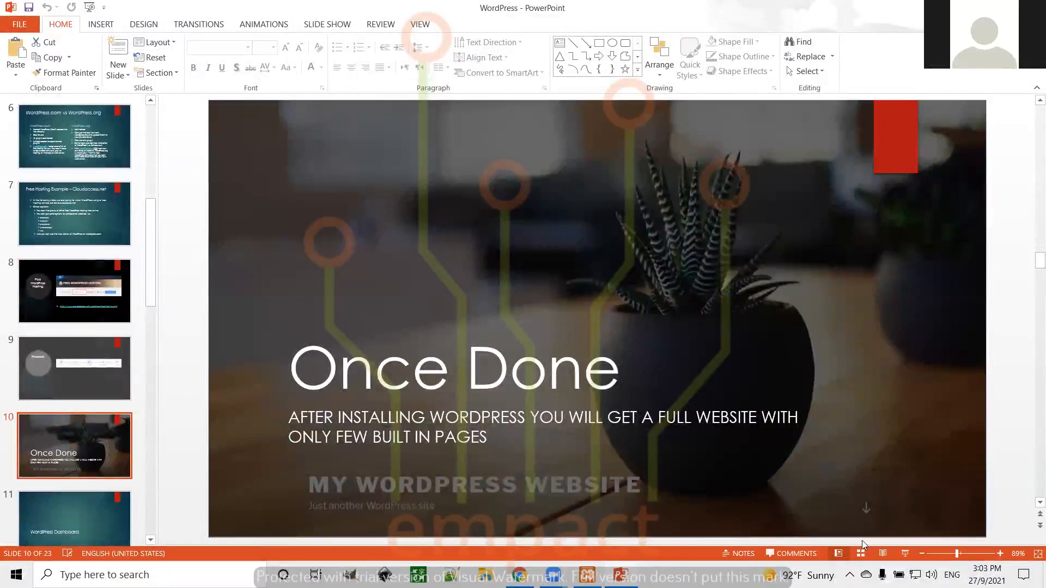
pyautogui.click(905, 553)
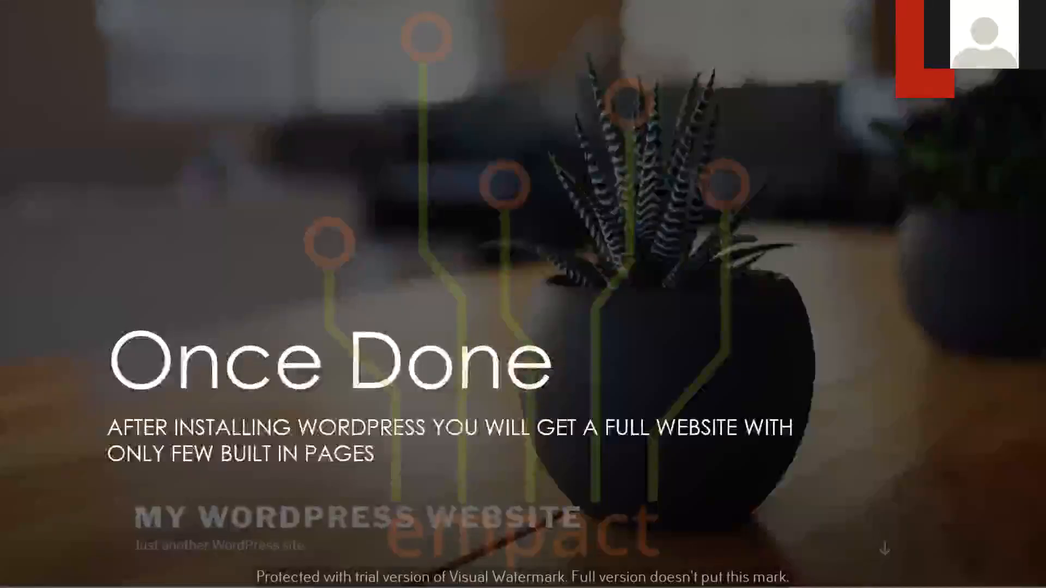
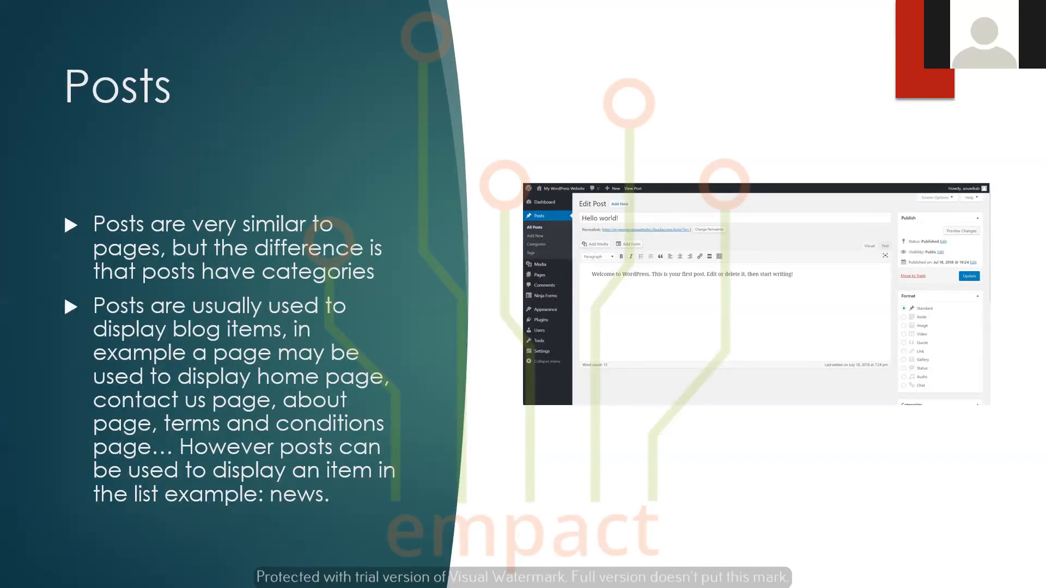
# Exit the WordPress slide show after the Posts slide and minimize the PowerPoint window
pyautogui.press('Escape')
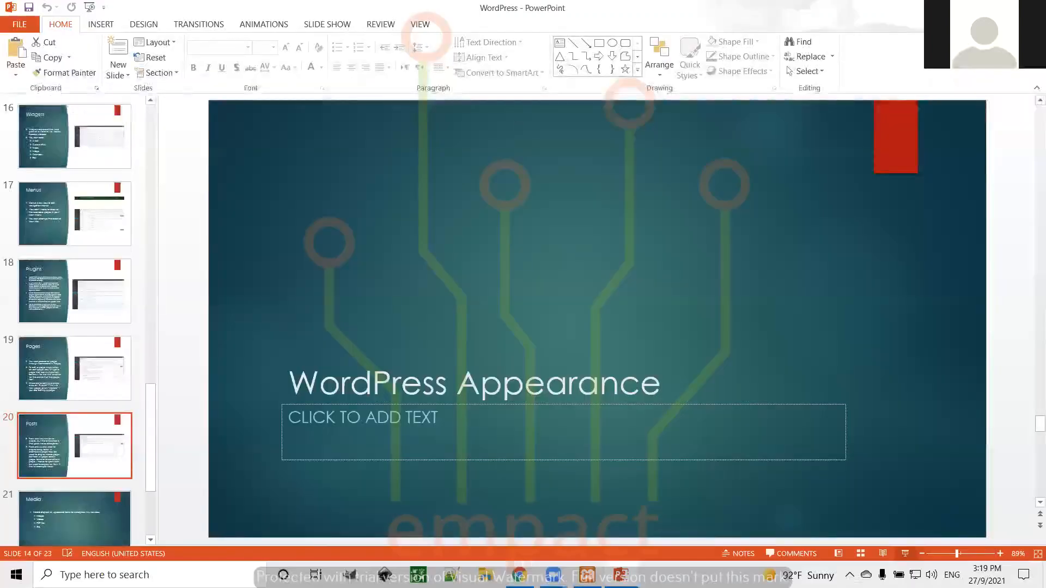
pyautogui.click(998, 8)
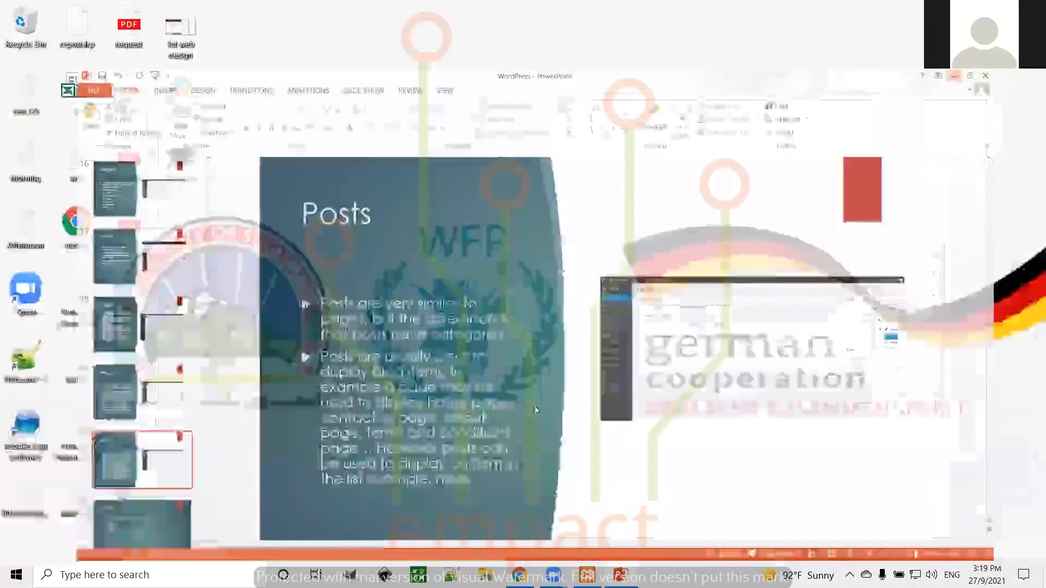
# Restore Chrome and switch between Dashboard and Visit Site, ending on the localhost/testsite front page
pyautogui.click(519, 575)
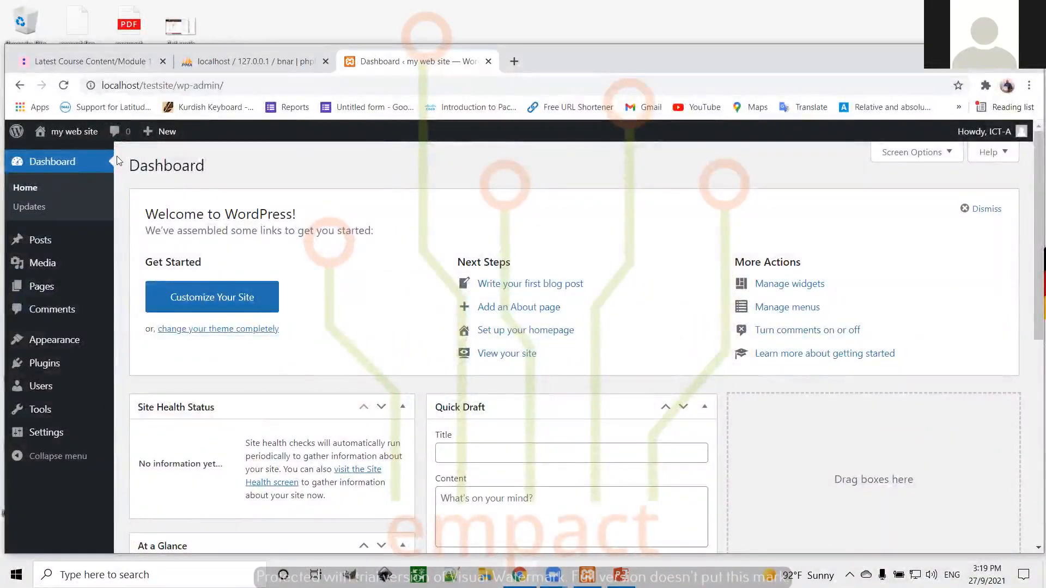
pyautogui.click(46, 133)
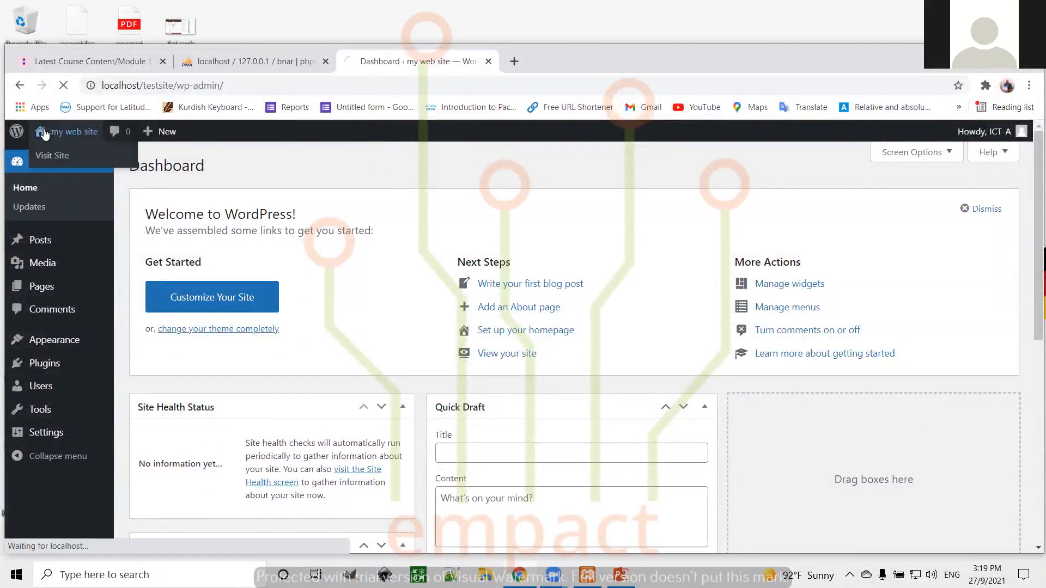
pyautogui.moveTo(44, 135)
pyautogui.click(47, 156)
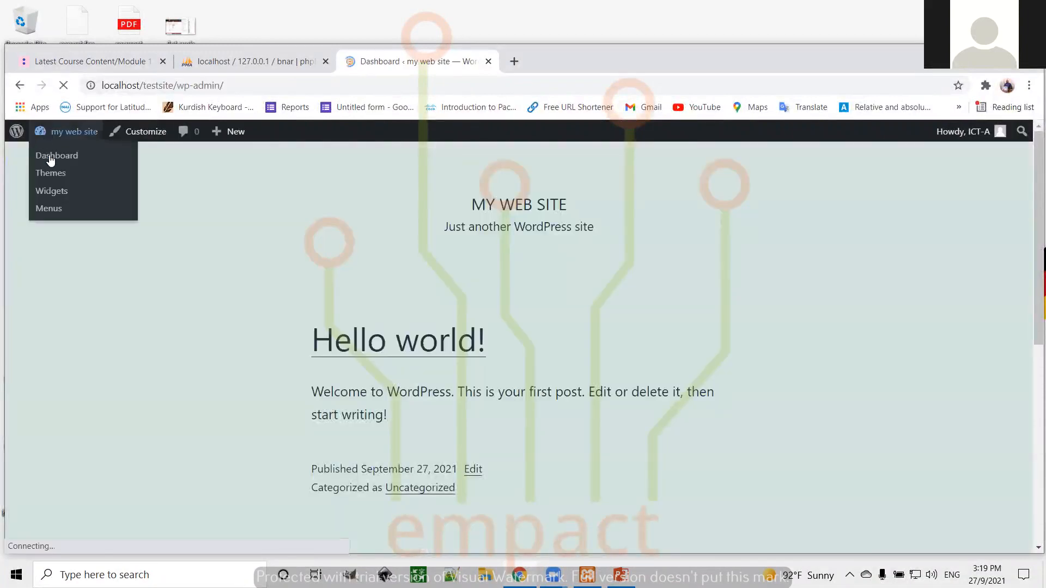
pyautogui.click(48, 157)
pyautogui.click(41, 133)
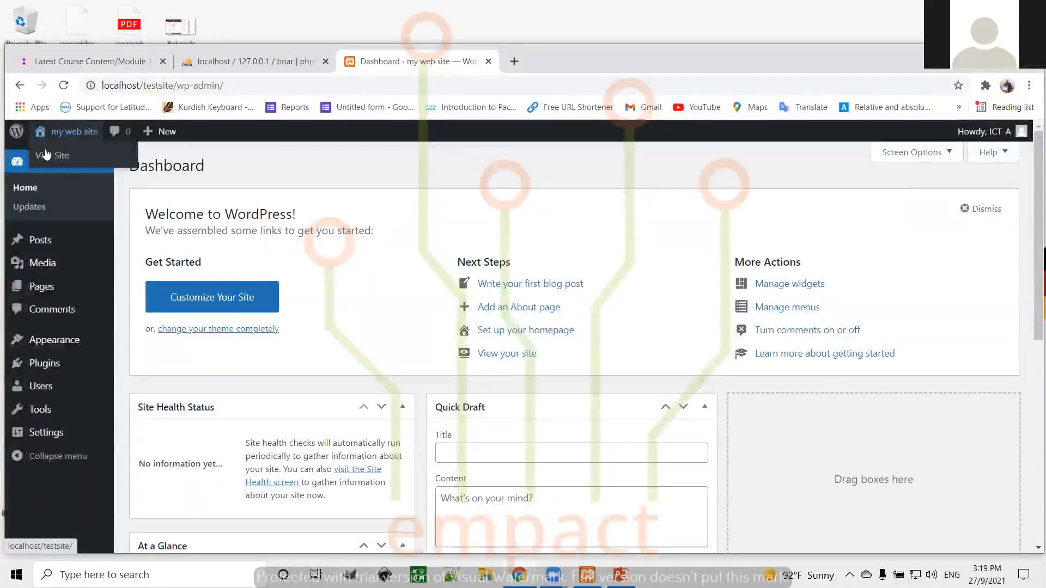
pyautogui.click(47, 156)
pyautogui.moveTo(42, 133)
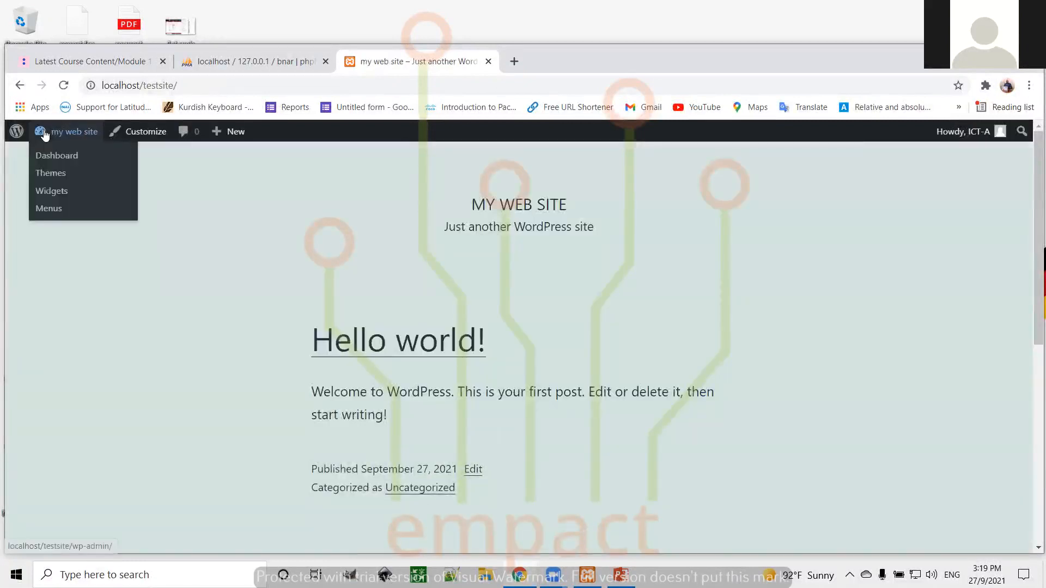
# Go to Themes > Add New, try the Latest and Favorites tabs, then show Feature Filter
pyautogui.click(49, 174)
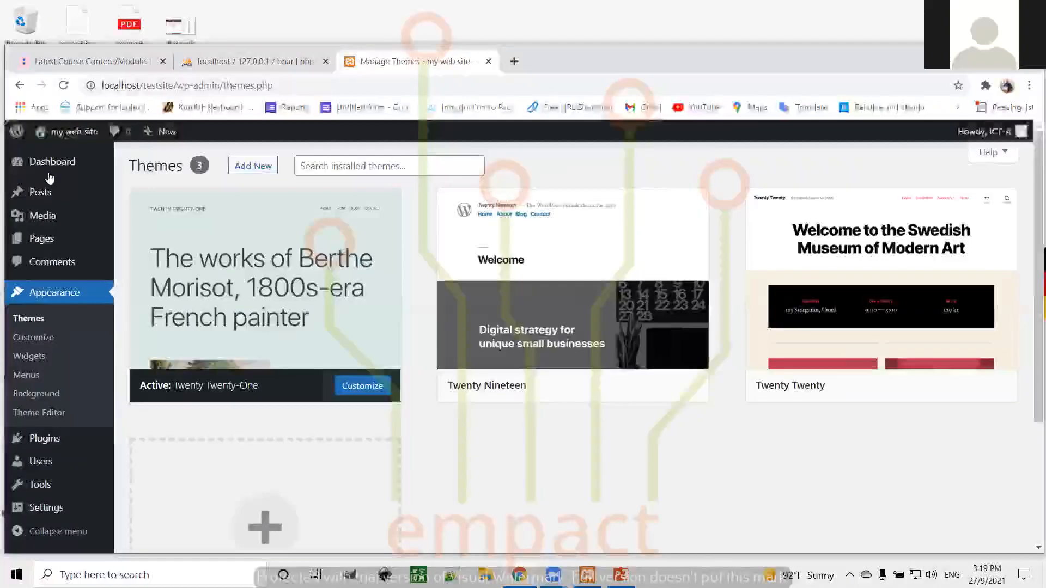
pyautogui.moveTo(532, 319)
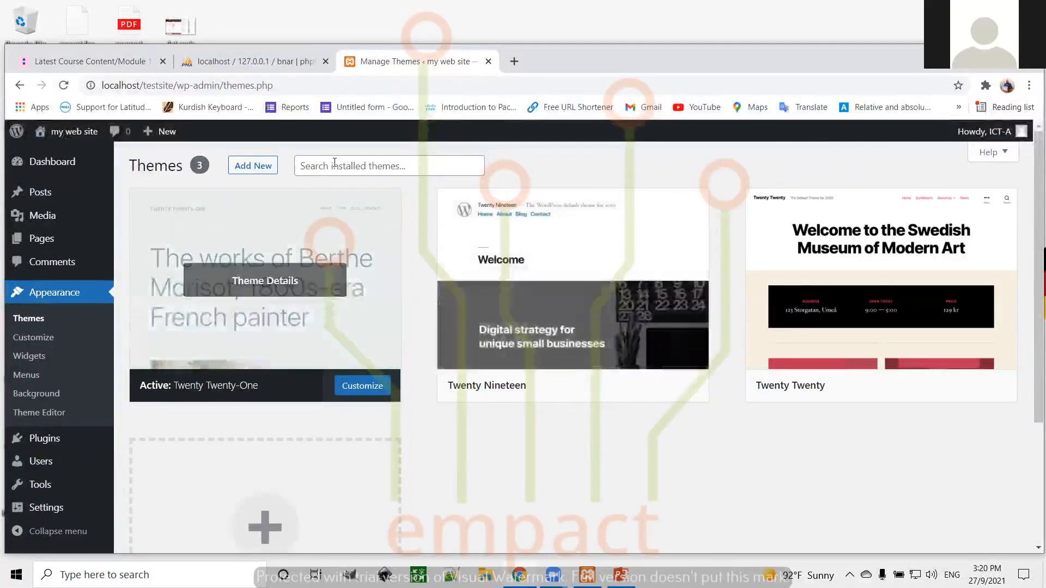
pyautogui.click(261, 169)
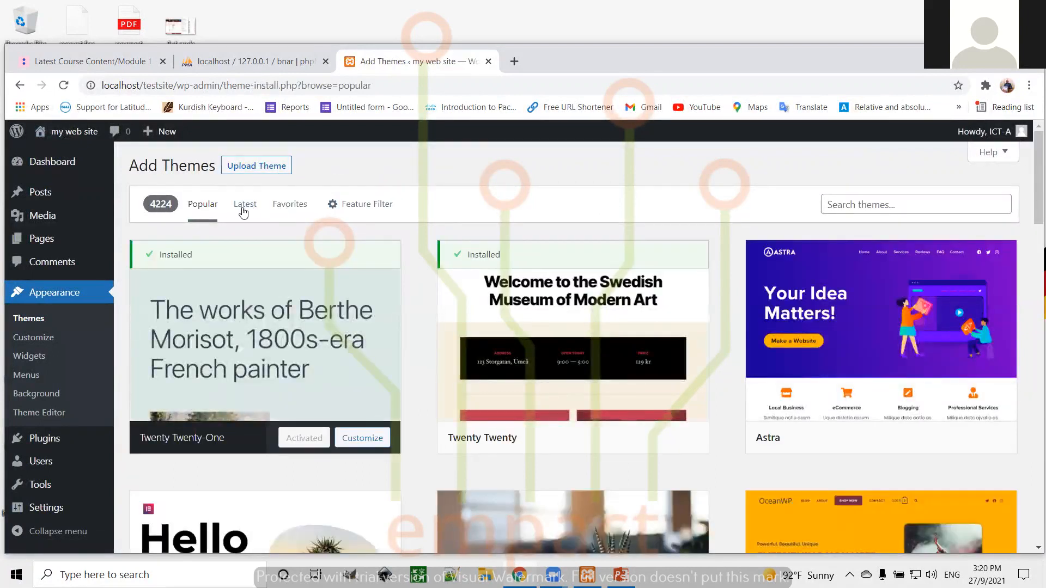
pyautogui.click(245, 208)
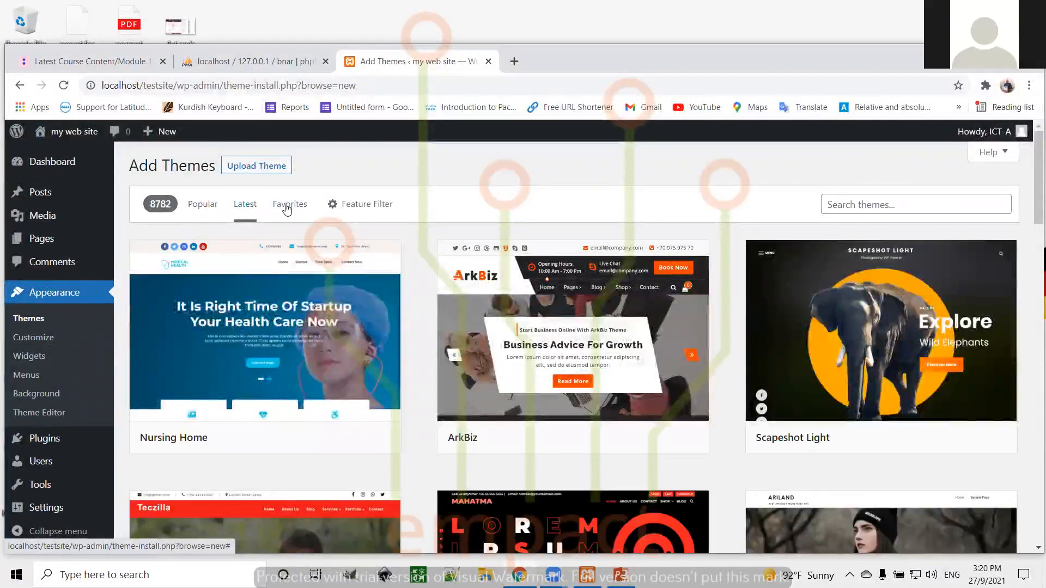
pyautogui.click(287, 210)
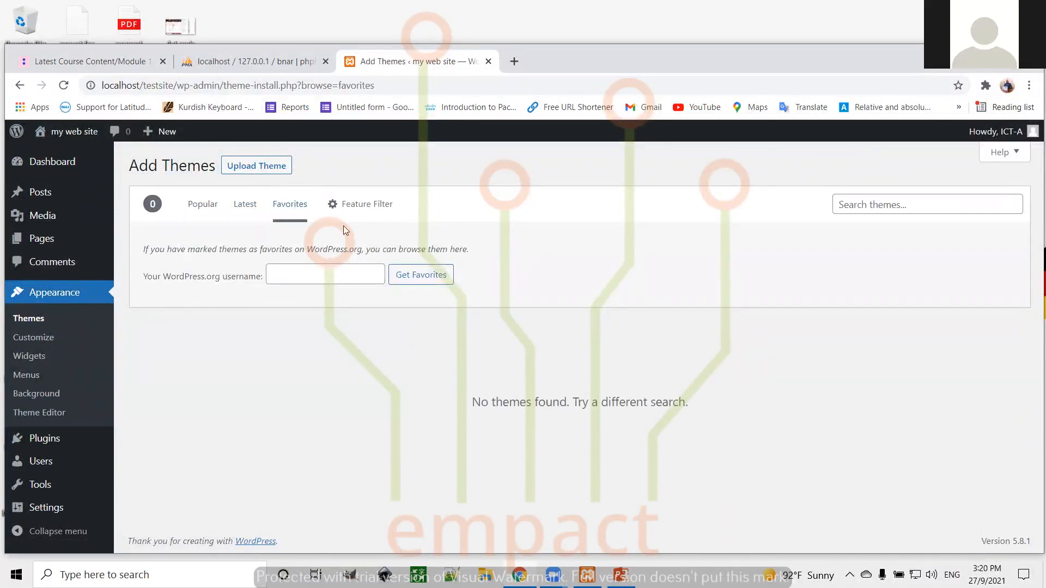
pyautogui.click(362, 210)
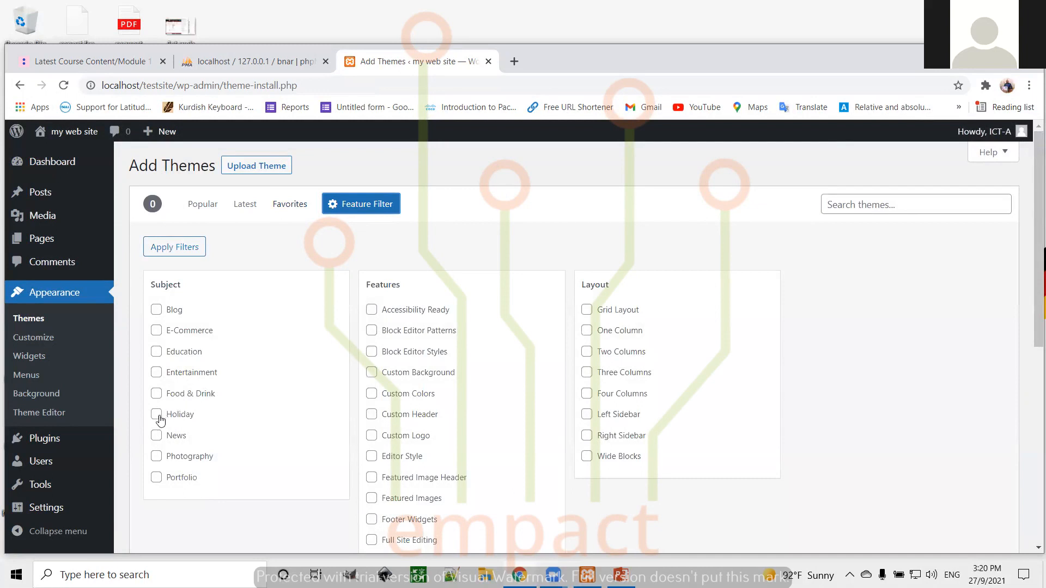
# Filter themes by Portfolio and Full Site Editing, with News unticked, leaving only Tove
pyautogui.click(158, 436)
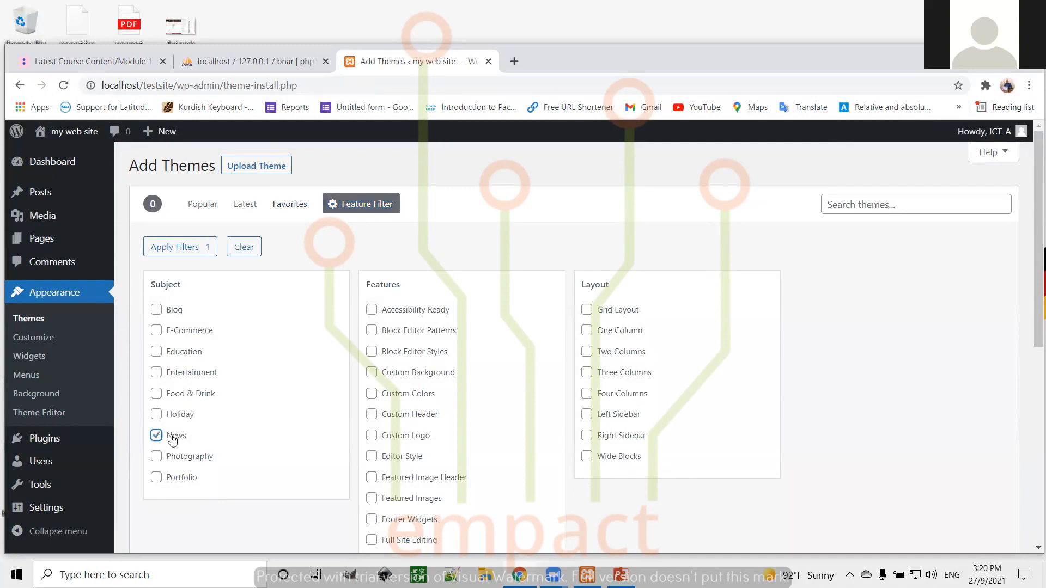
pyautogui.click(156, 436)
pyautogui.click(156, 478)
pyautogui.scroll(-2, 788, 403)
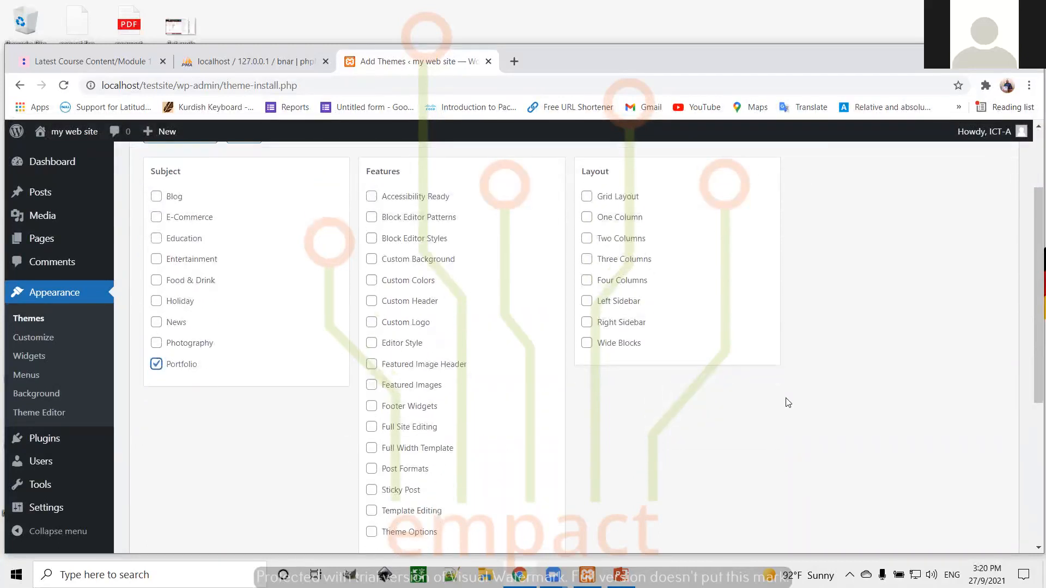
pyautogui.scroll(-1, 788, 403)
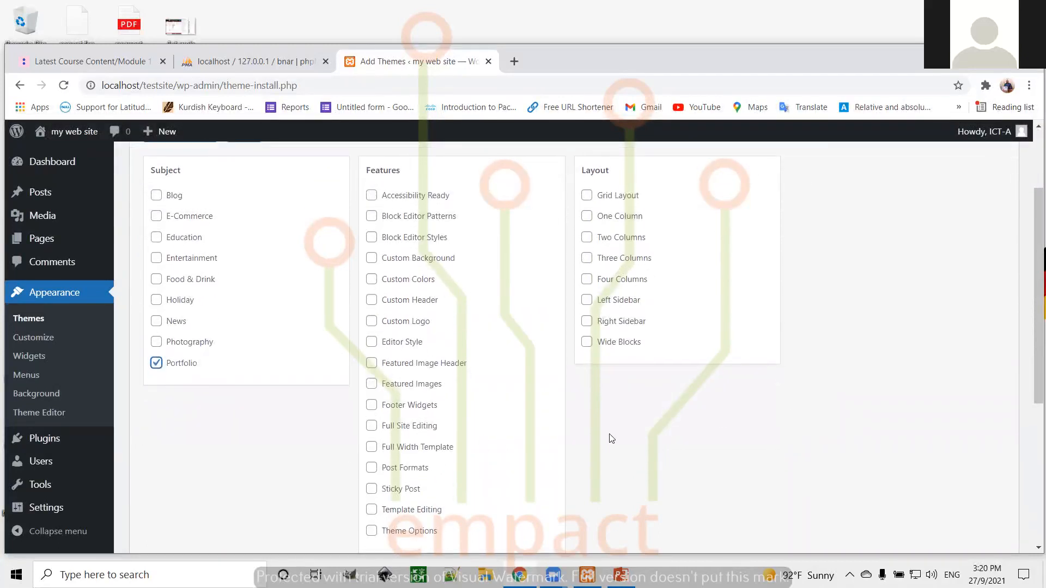
pyautogui.click(371, 422)
pyautogui.scroll(-3, 721, 427)
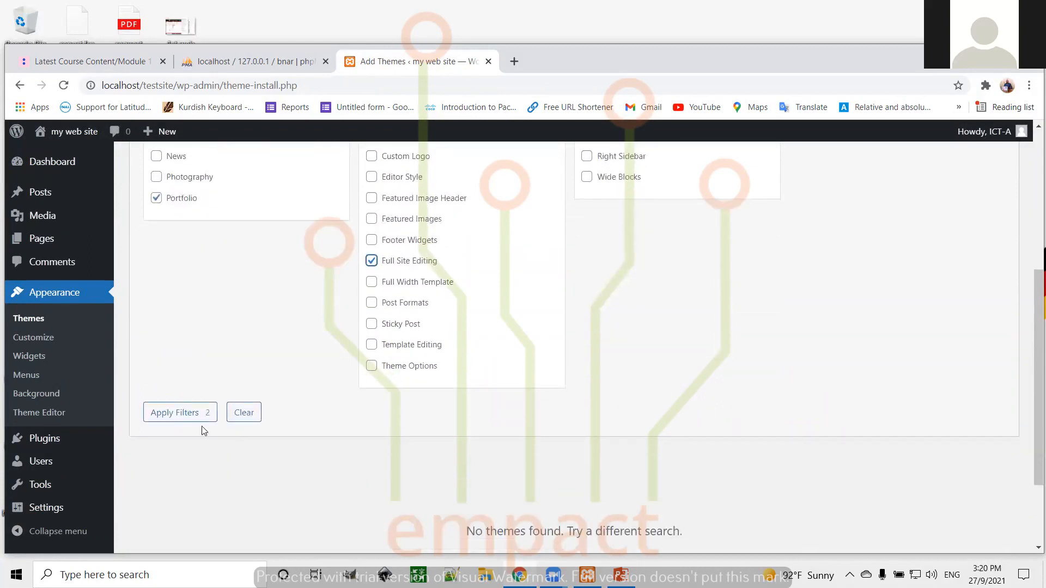
pyautogui.click(169, 414)
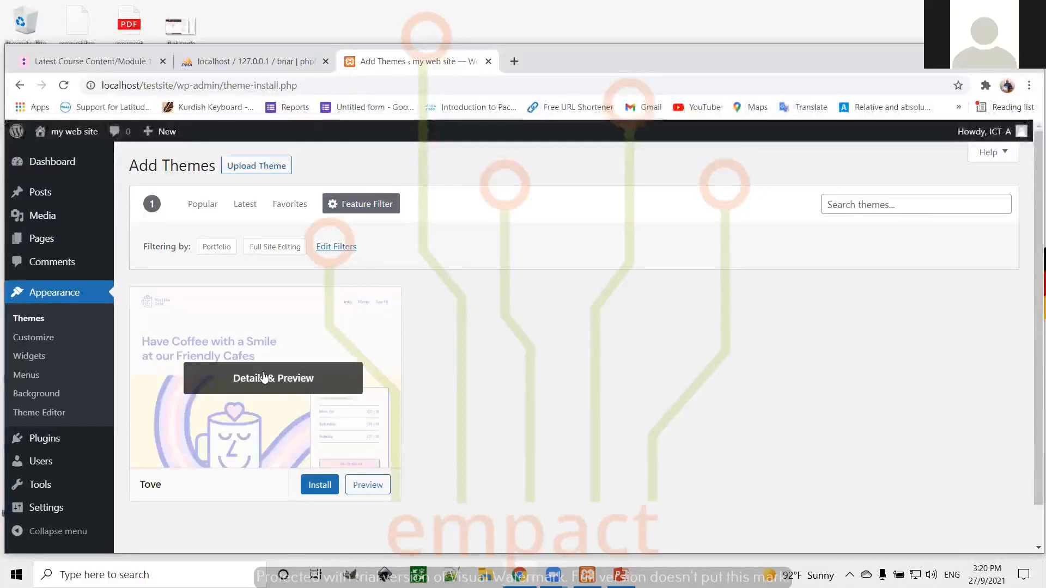
# Preview the Tove theme, look through its sample posts, then close the preview
pyautogui.click(369, 486)
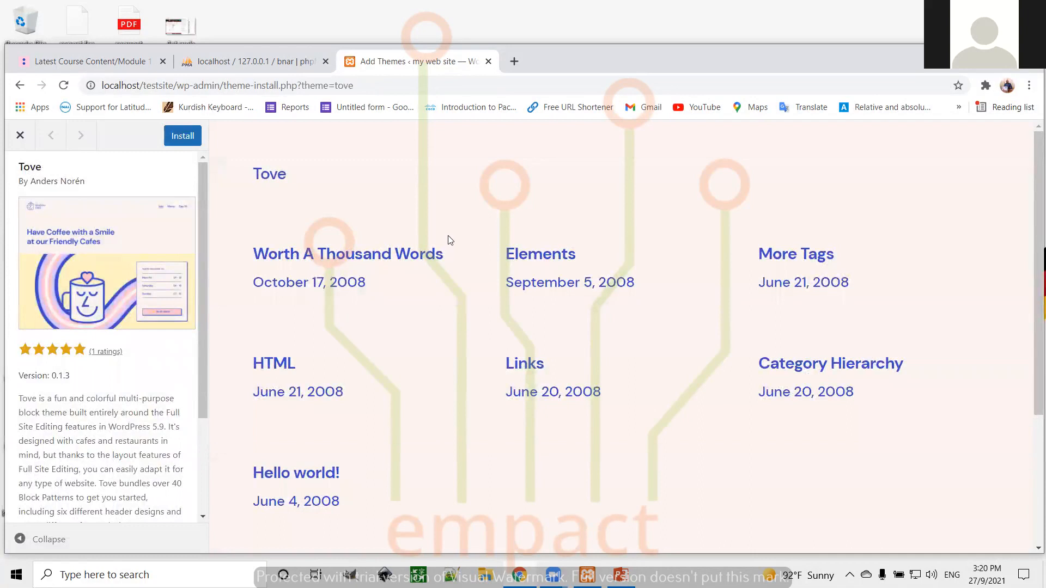
pyautogui.scroll(-4, 449, 226)
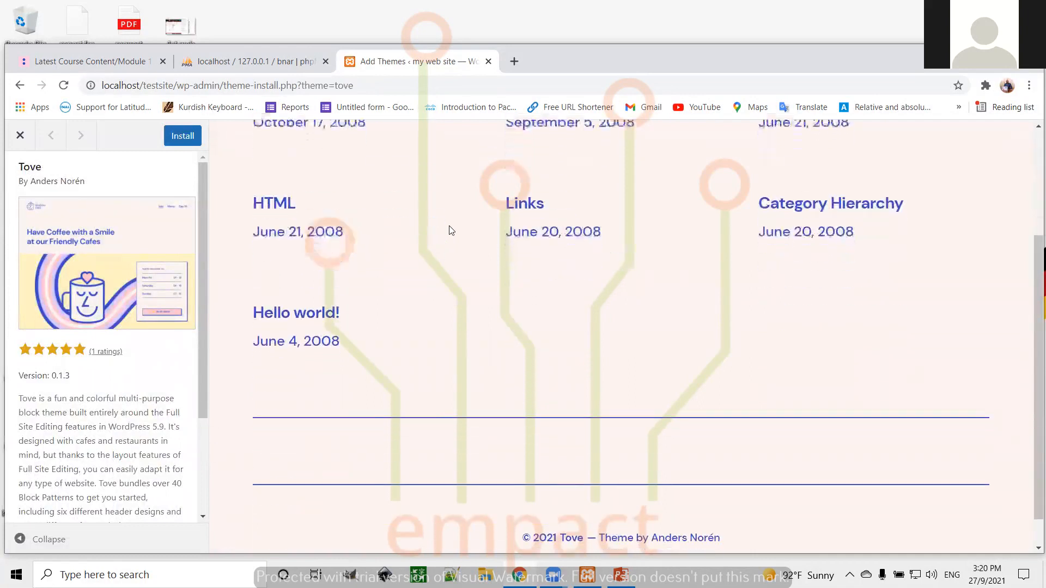
pyautogui.scroll(4, 449, 226)
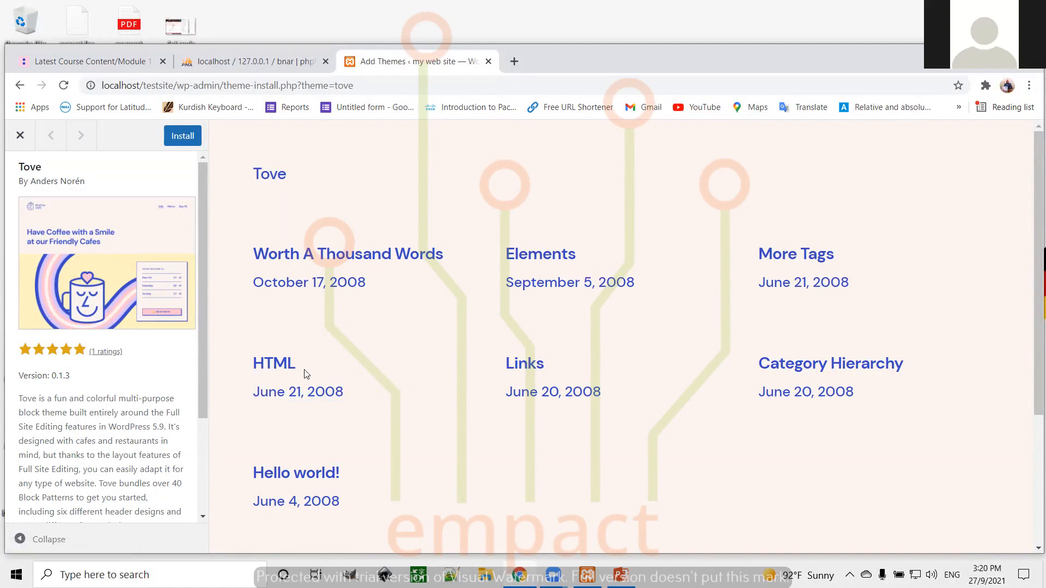
pyautogui.click(21, 135)
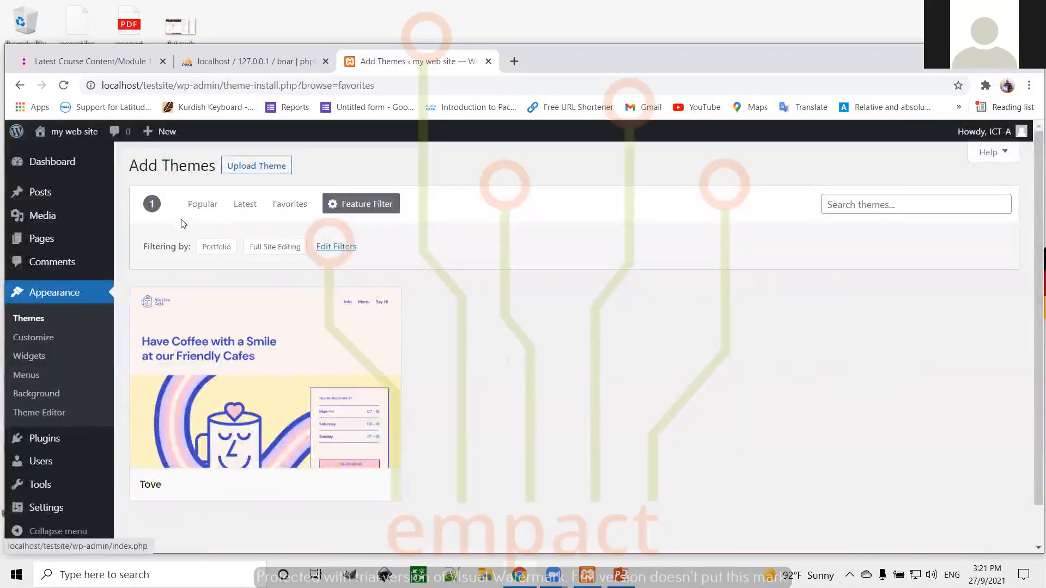
# Scroll through the Popular themes grid and preview the Colibri WP theme
pyautogui.click(202, 205)
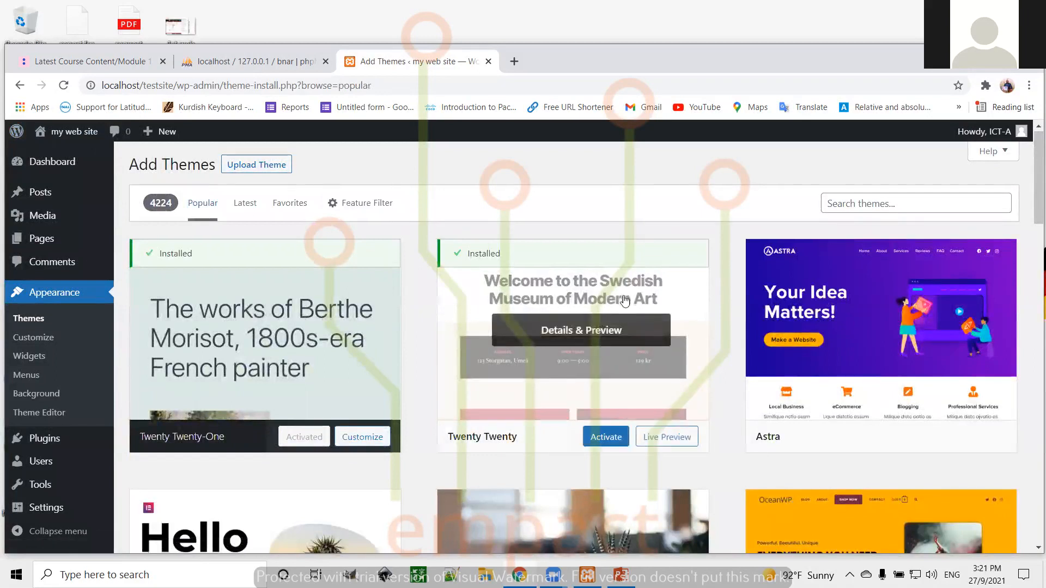
pyautogui.scroll(-5, 625, 301)
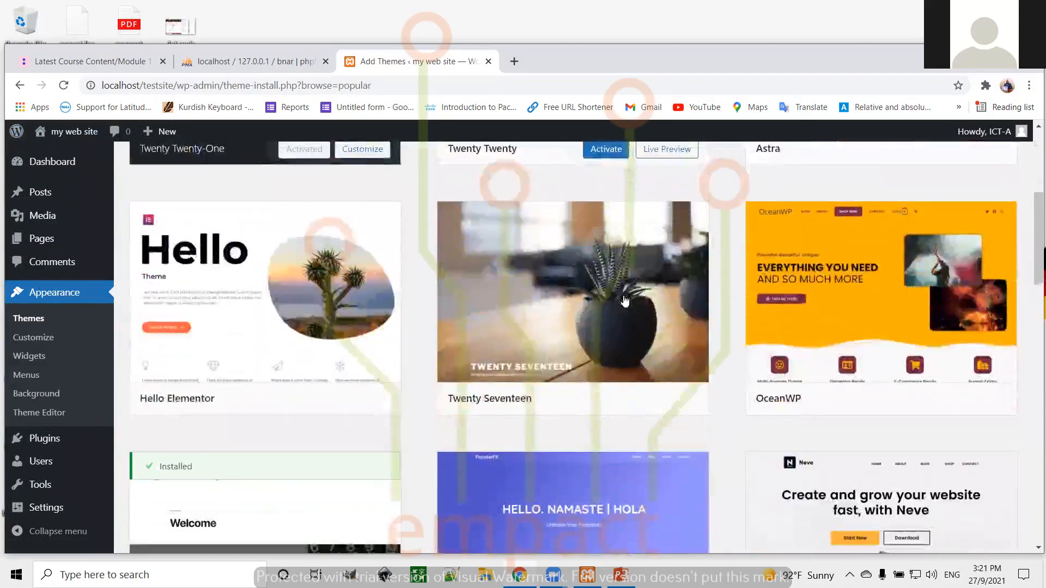
pyautogui.scroll(-5, 625, 300)
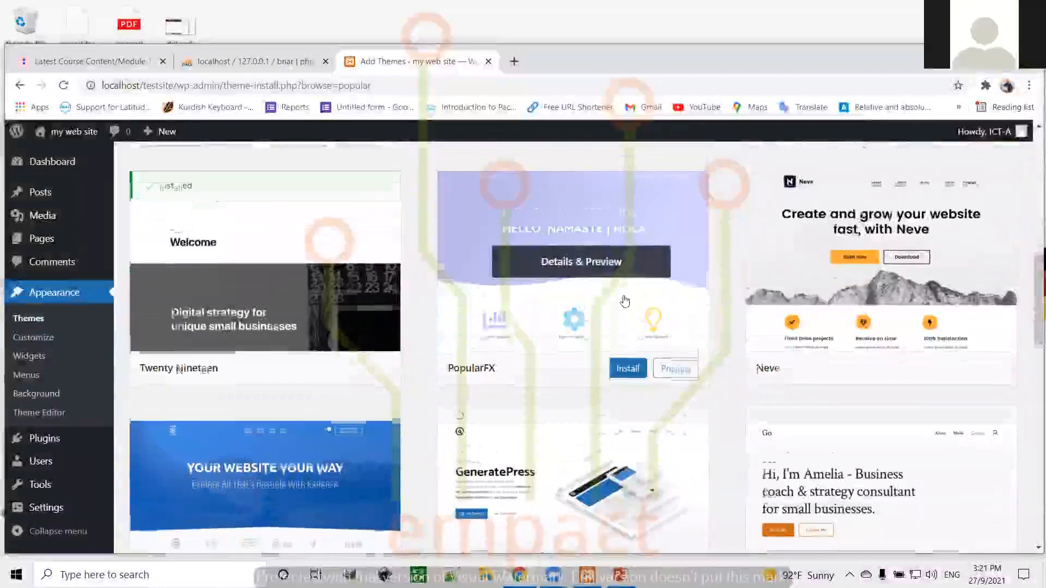
pyautogui.scroll(-5, 625, 301)
pyautogui.scroll(-1, 625, 301)
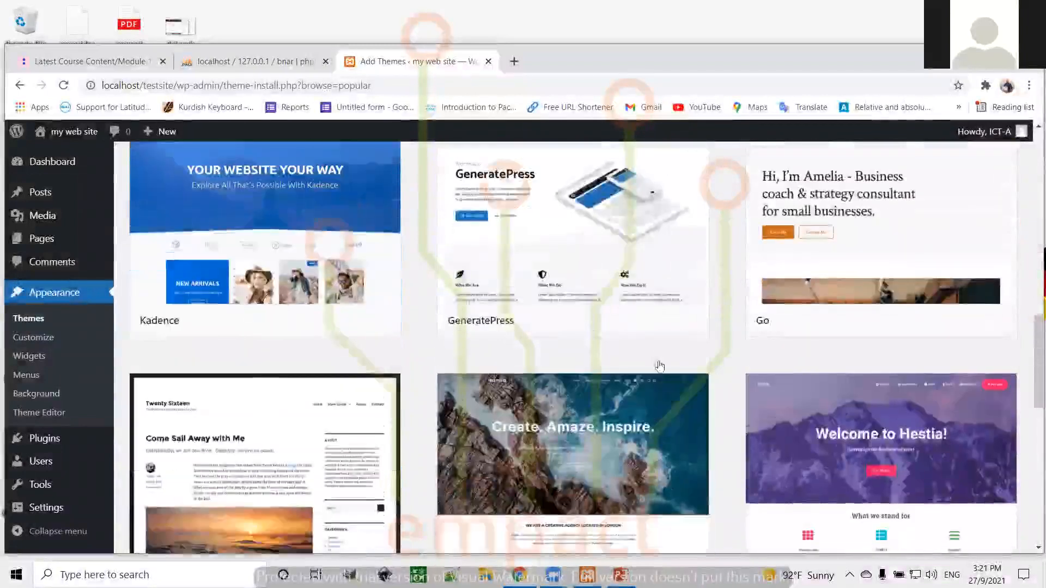
pyautogui.scroll(-2, 674, 441)
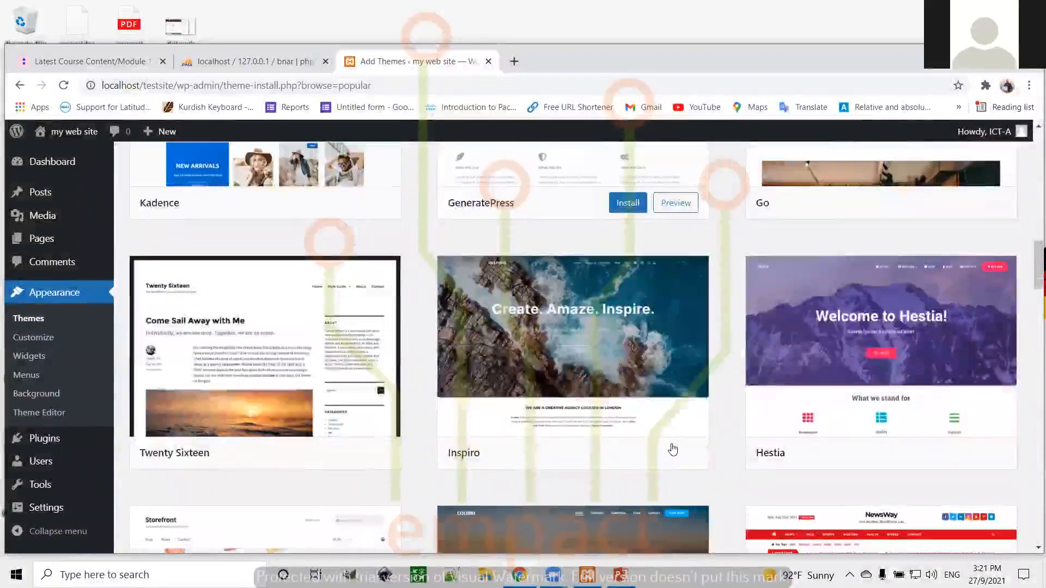
pyautogui.scroll(-5, 671, 447)
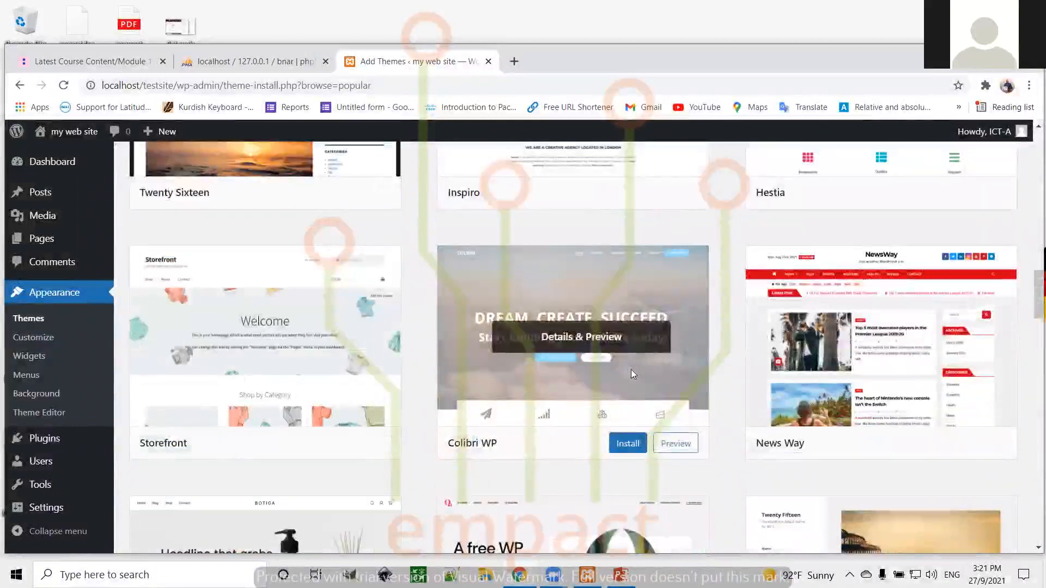
pyautogui.click(632, 375)
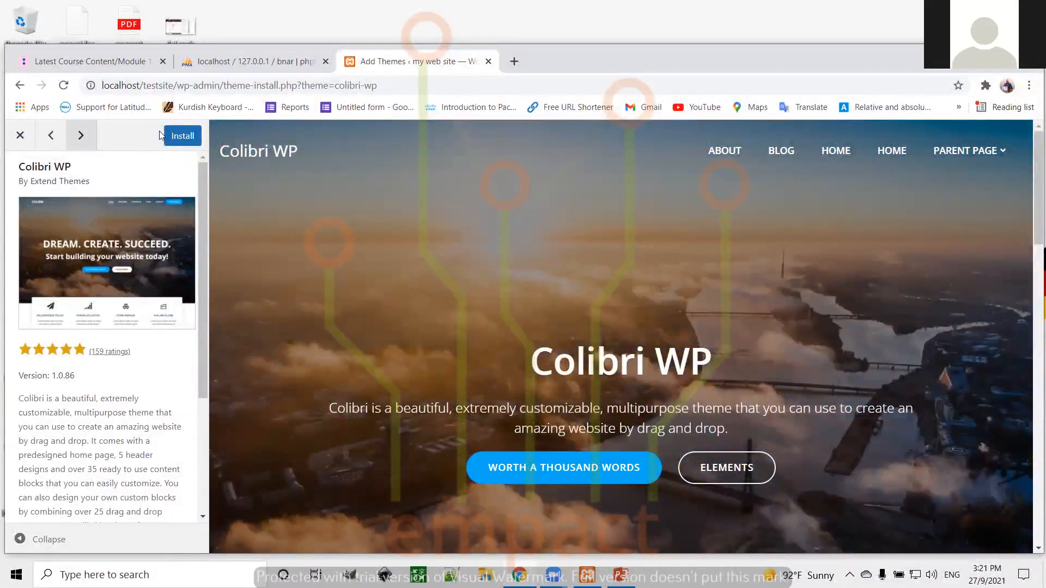
# Close the Colibri WP preview and return to the installed Themes page
pyautogui.click(21, 136)
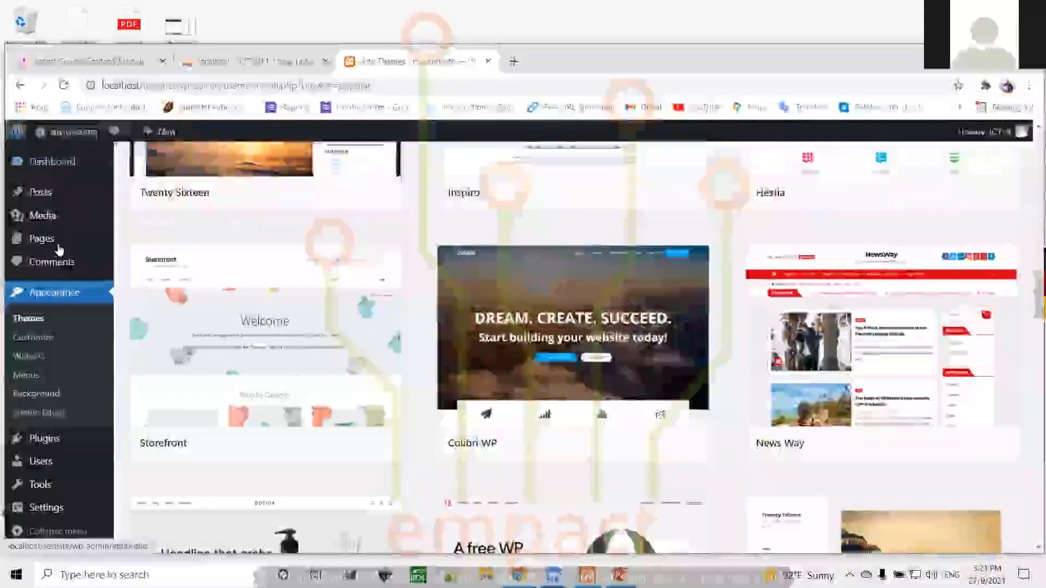
pyautogui.click(58, 294)
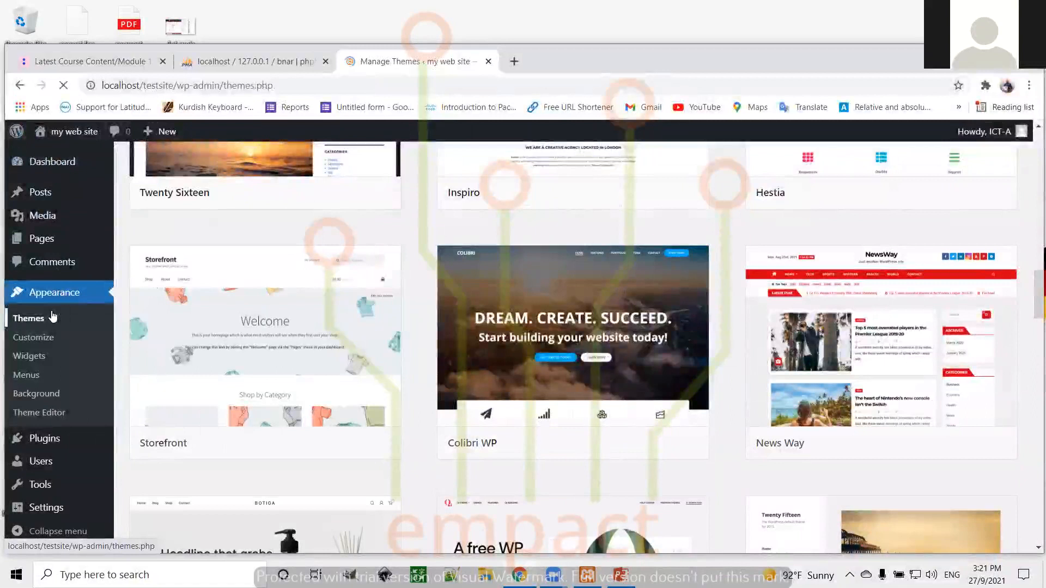
pyautogui.moveTo(619, 297)
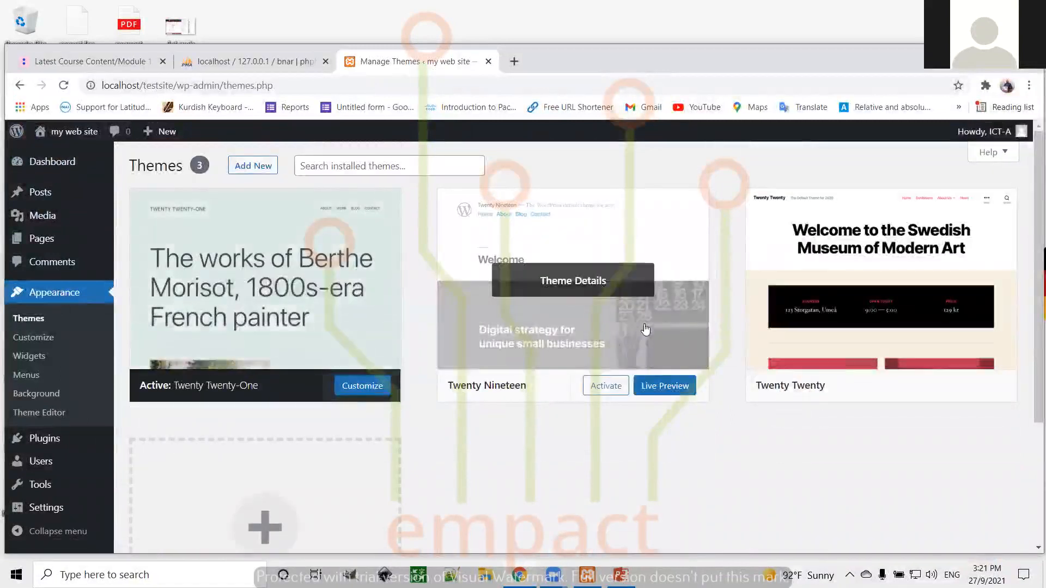
# Activate Twenty Nineteen, then make Twenty Twenty the active theme instead
pyautogui.rightClick(607, 391)
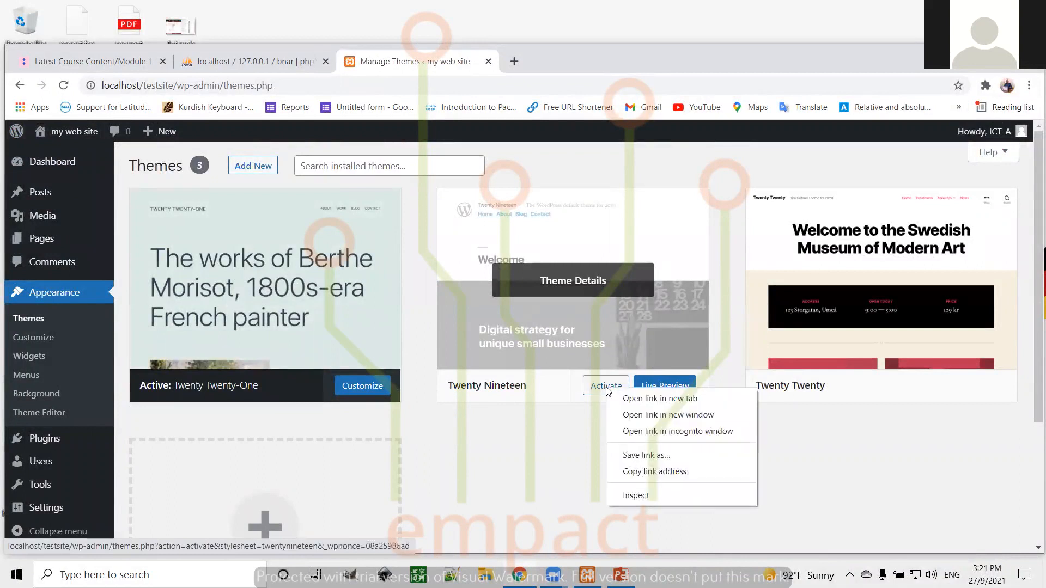
pyautogui.click(597, 385)
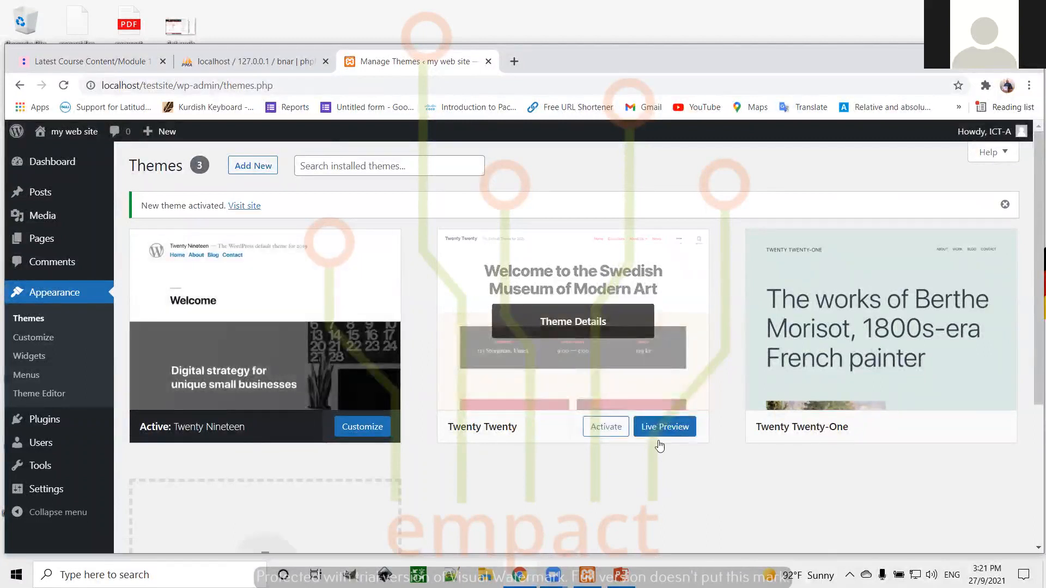
pyautogui.click(605, 428)
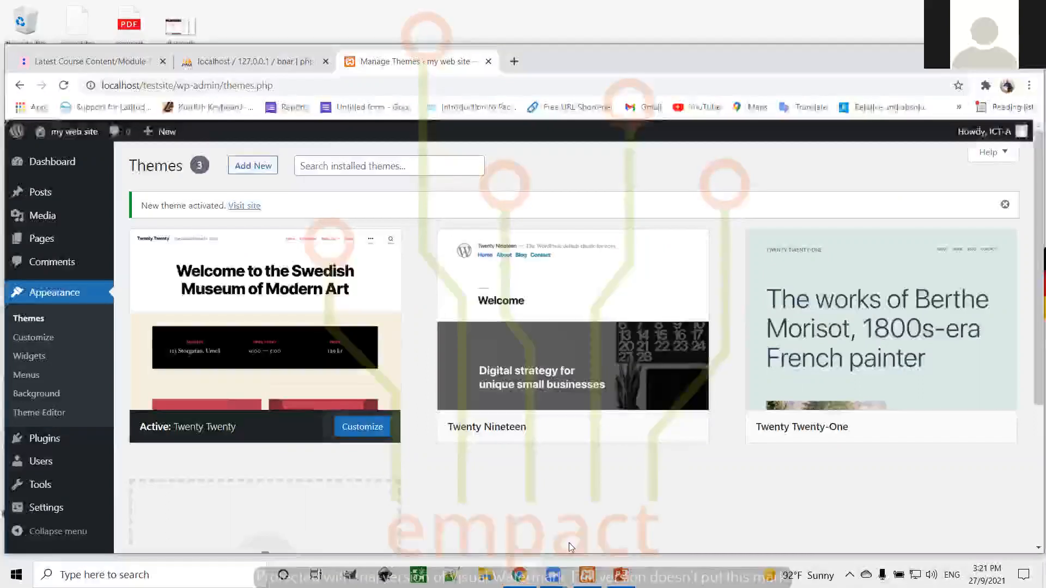
pyautogui.scroll(-4, 569, 543)
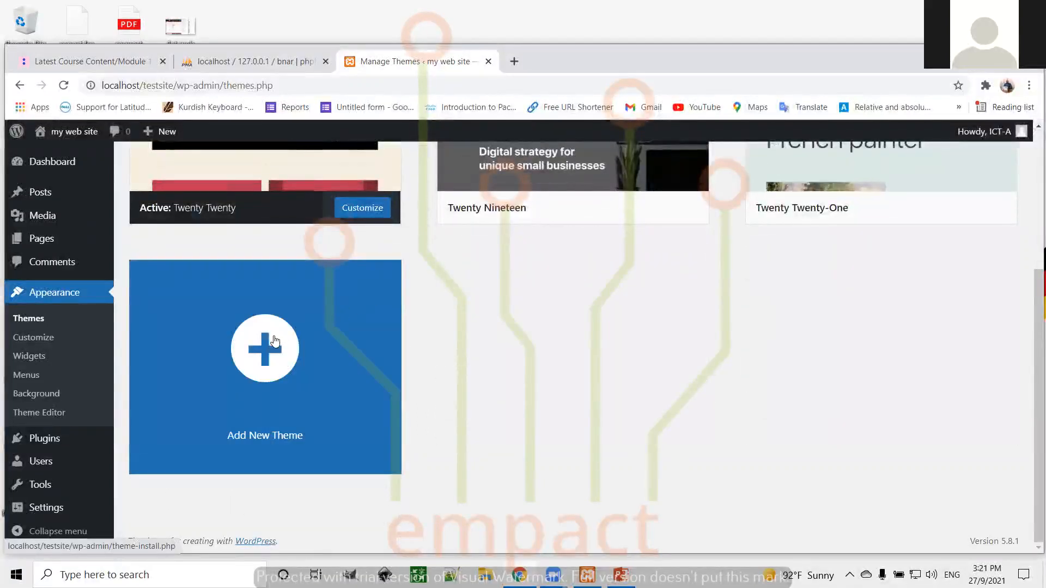
pyautogui.click(265, 350)
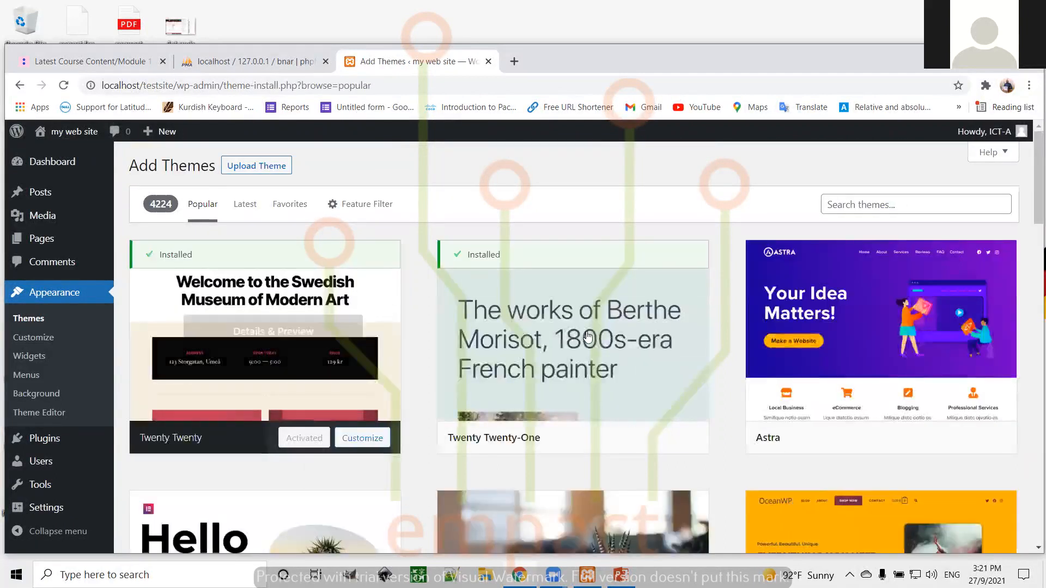
pyautogui.scroll(-5, 760, 322)
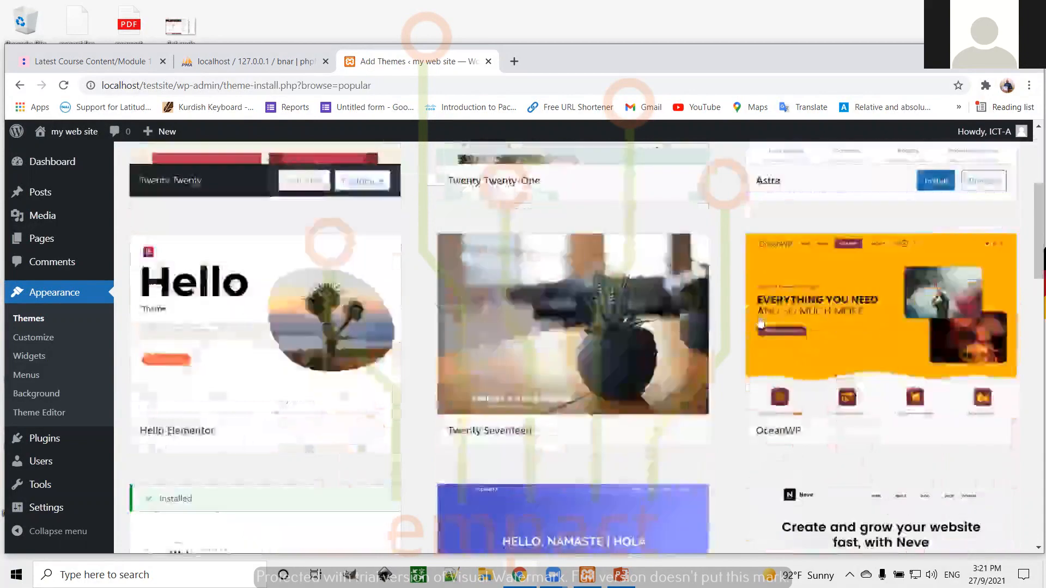
pyautogui.moveTo(760, 322)
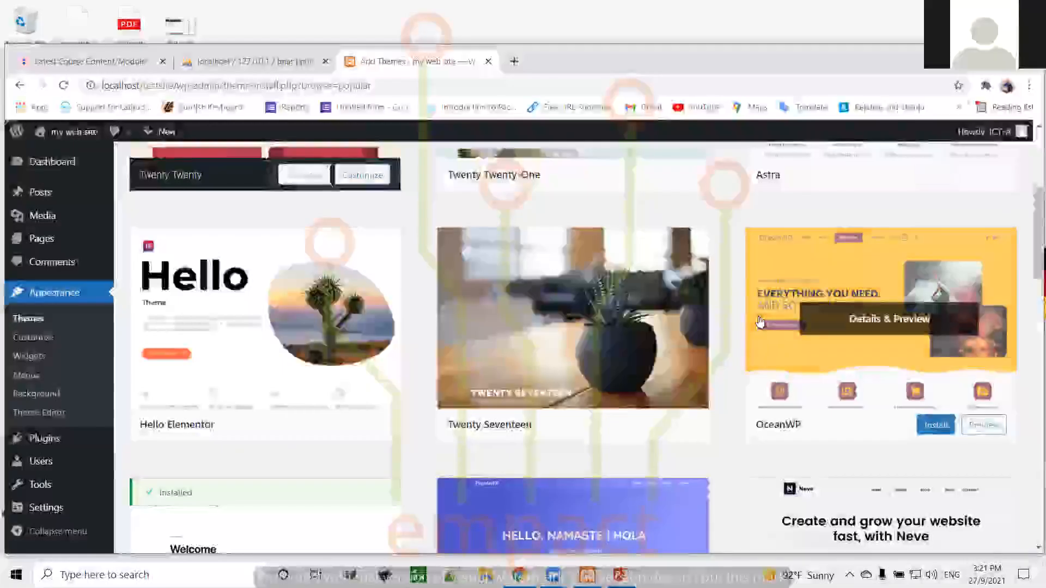
pyautogui.scroll(-5, 760, 322)
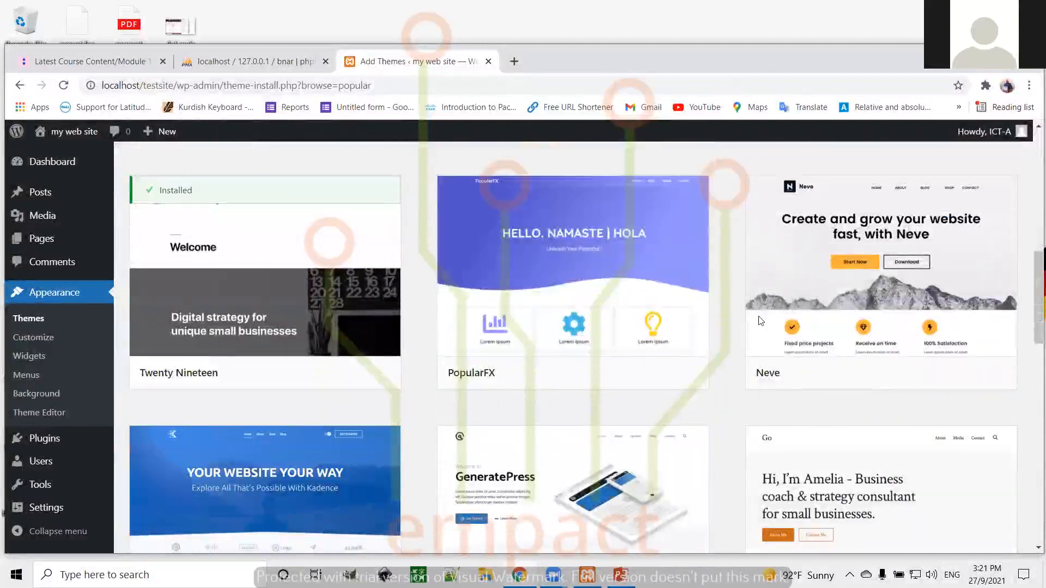
pyautogui.scroll(-5, 760, 322)
pyautogui.scroll(-8, 760, 321)
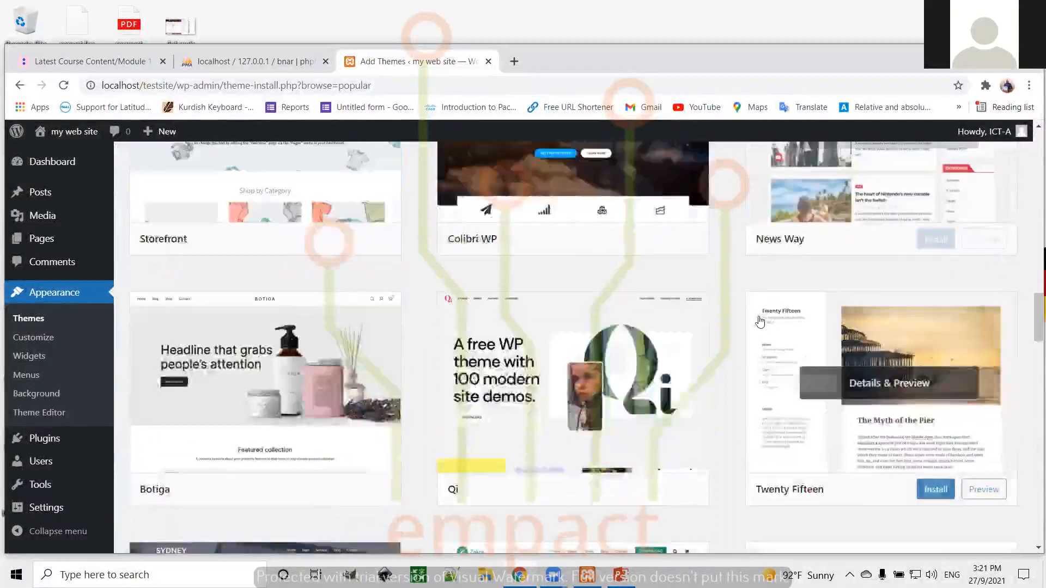
pyautogui.scroll(-8, 760, 322)
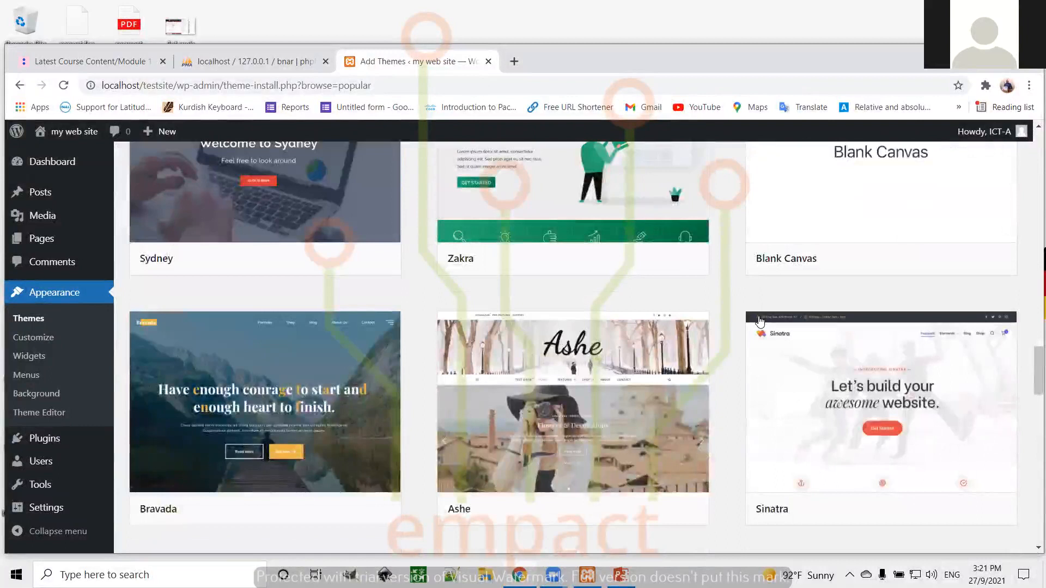
pyautogui.scroll(-10, 760, 322)
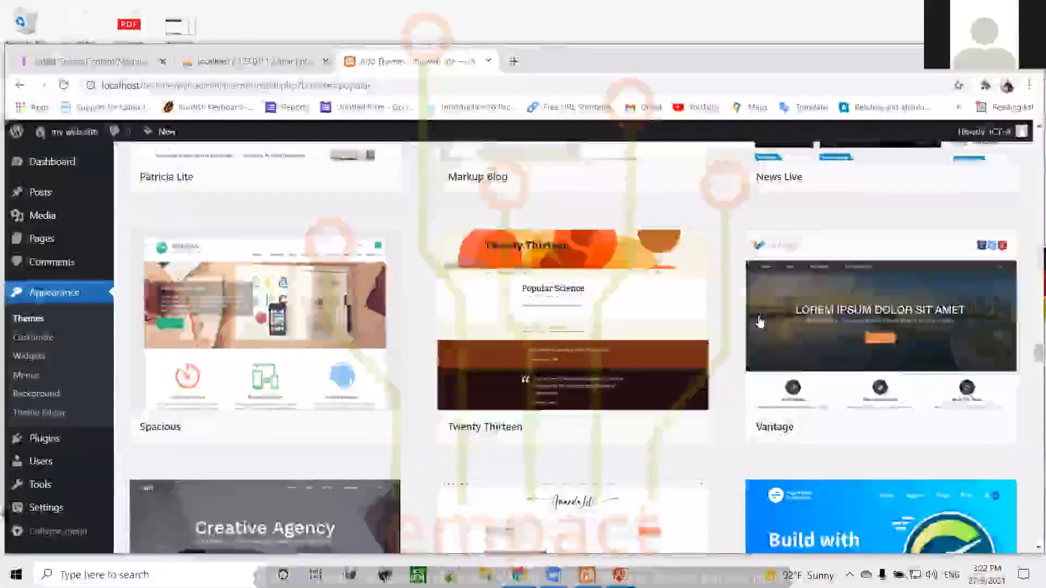
pyautogui.scroll(15, 760, 322)
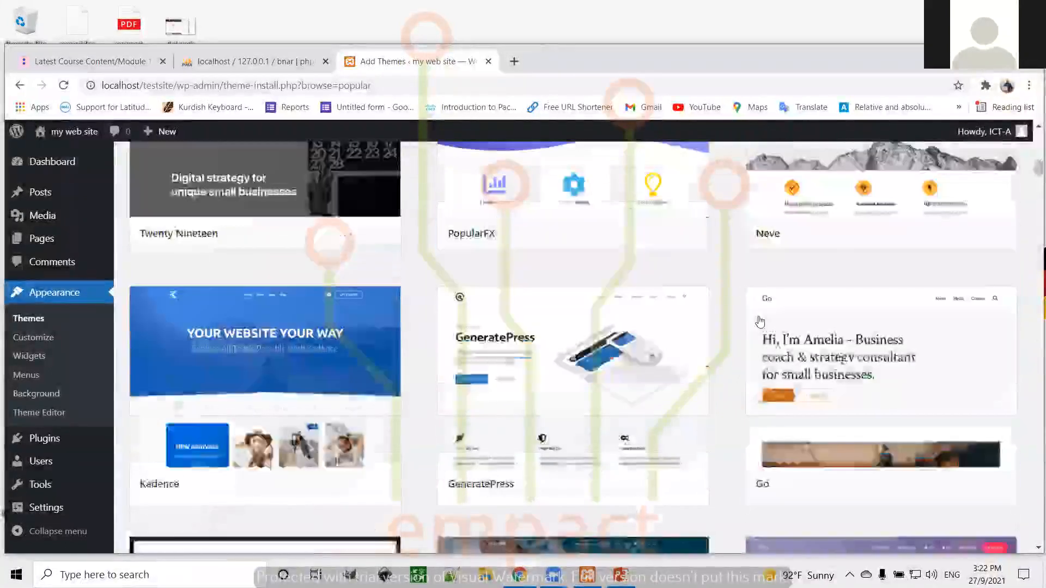
pyautogui.scroll(10, 760, 322)
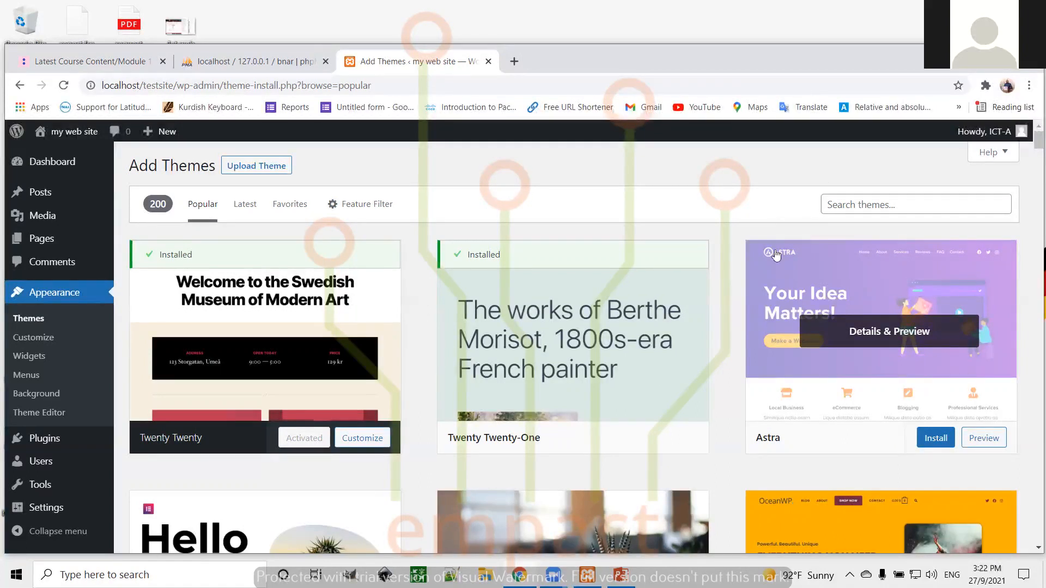
# Log out of WordPress and close the login and phpMyAdmin tabs
pyautogui.click(1023, 135)
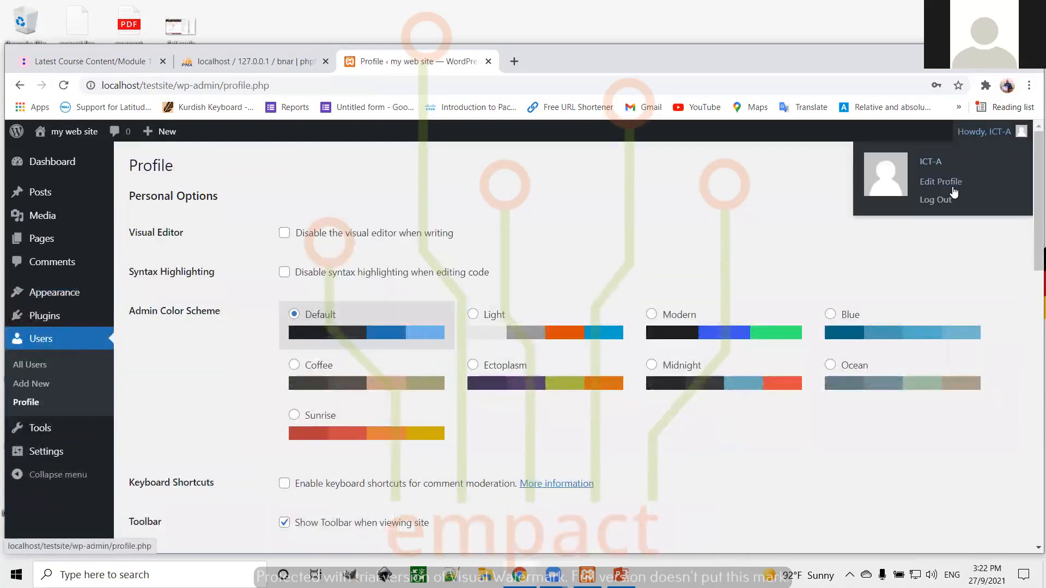
pyautogui.click(935, 202)
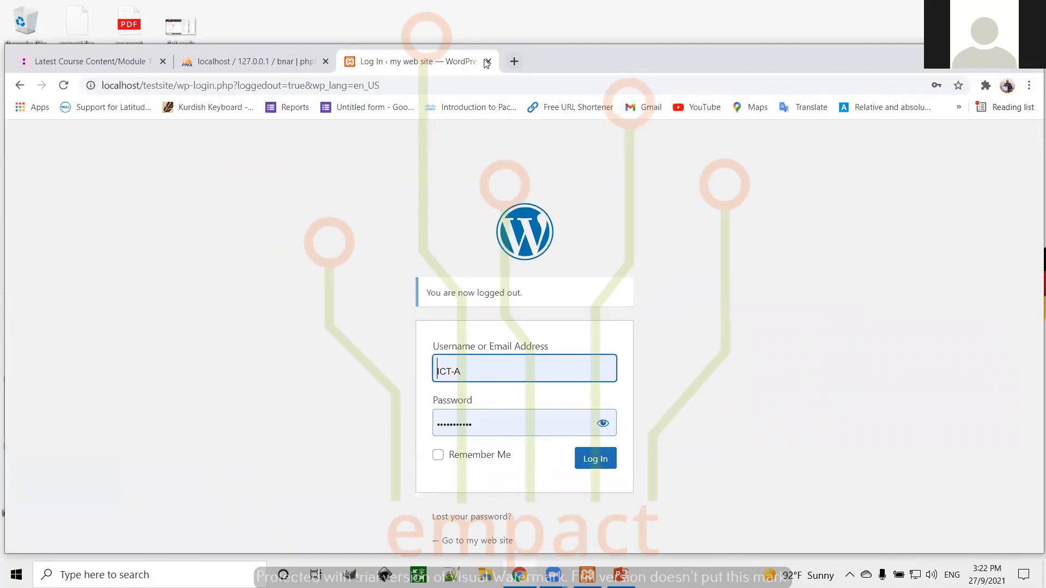
pyautogui.hotkey('ctrl', 'w')
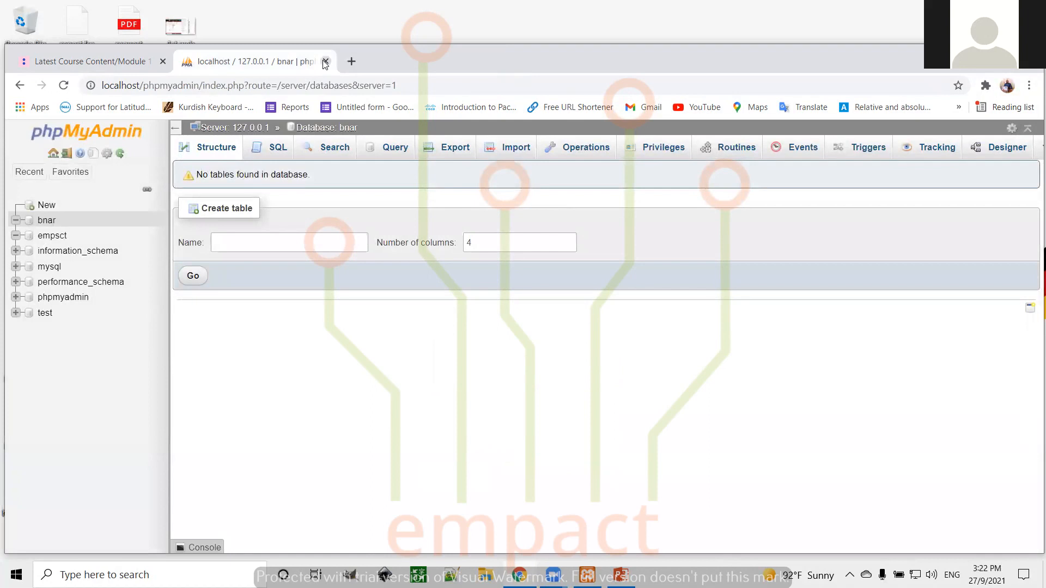
pyautogui.hotkey('ctrl', 'w')
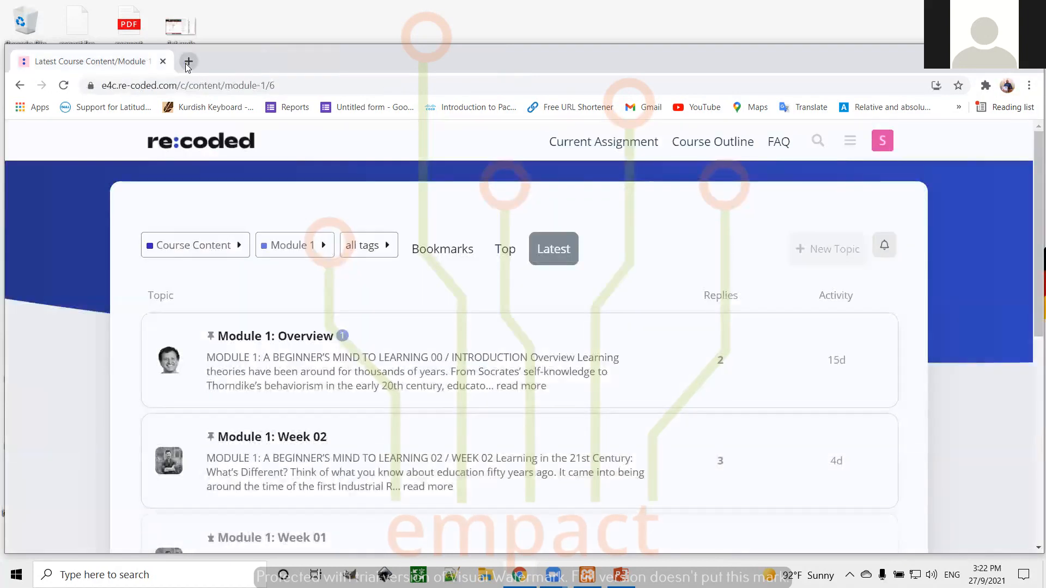
# Load localhost/testsite/wp-admin in a new tab
pyautogui.click(187, 65)
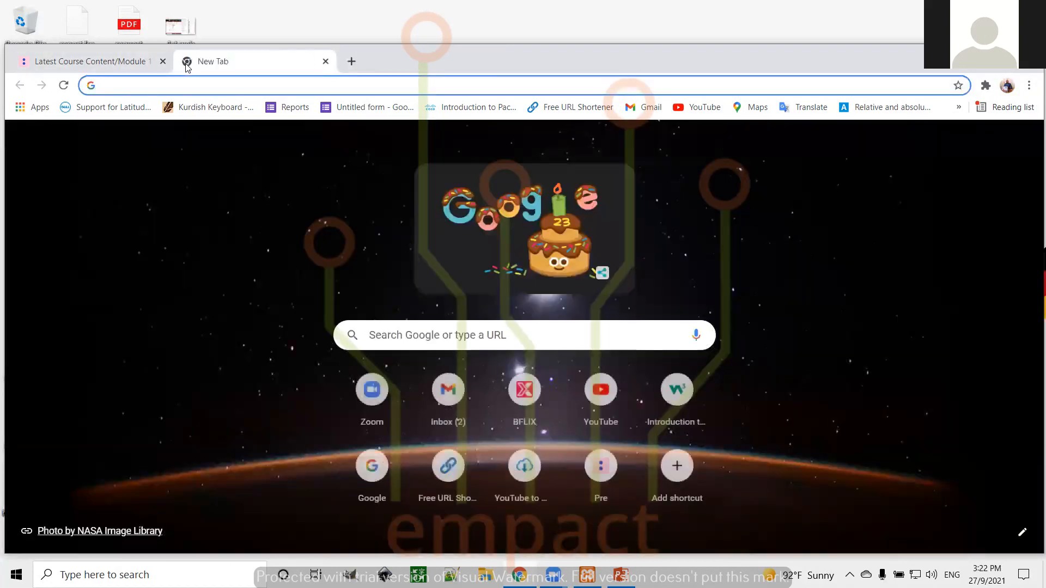
pyautogui.write('l')
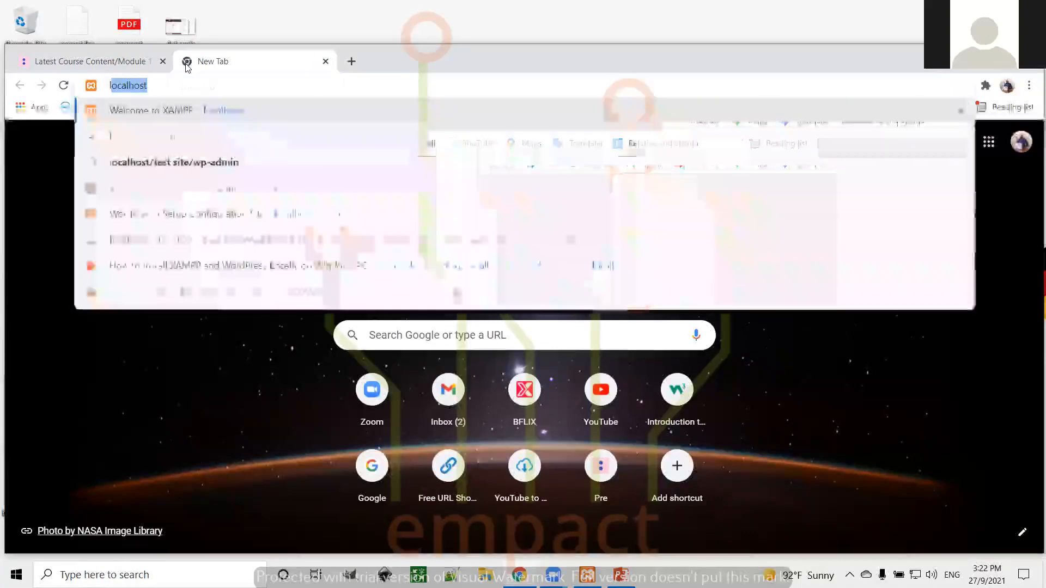
pyautogui.write('ocal')
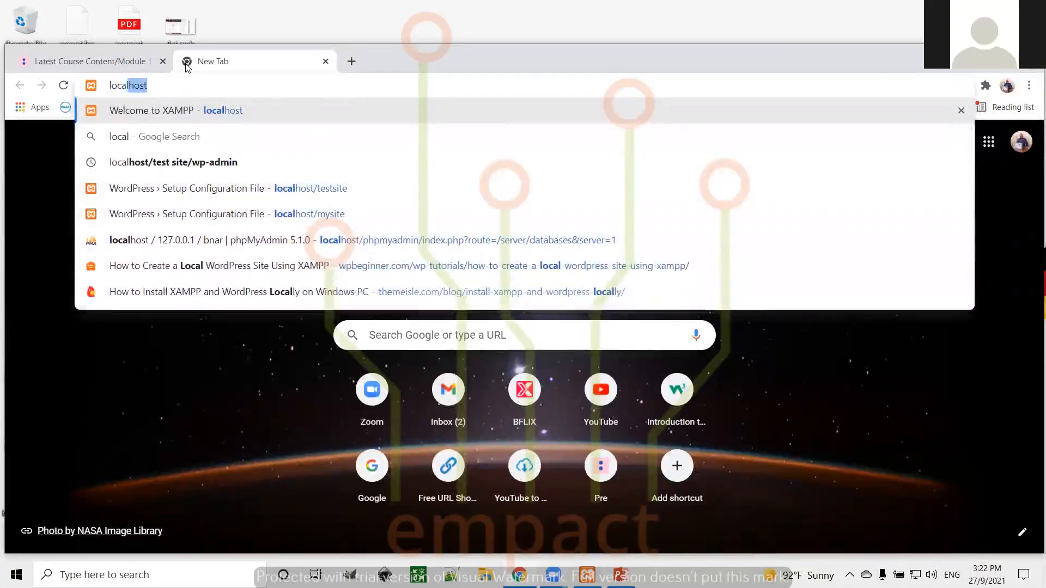
pyautogui.write('host/')
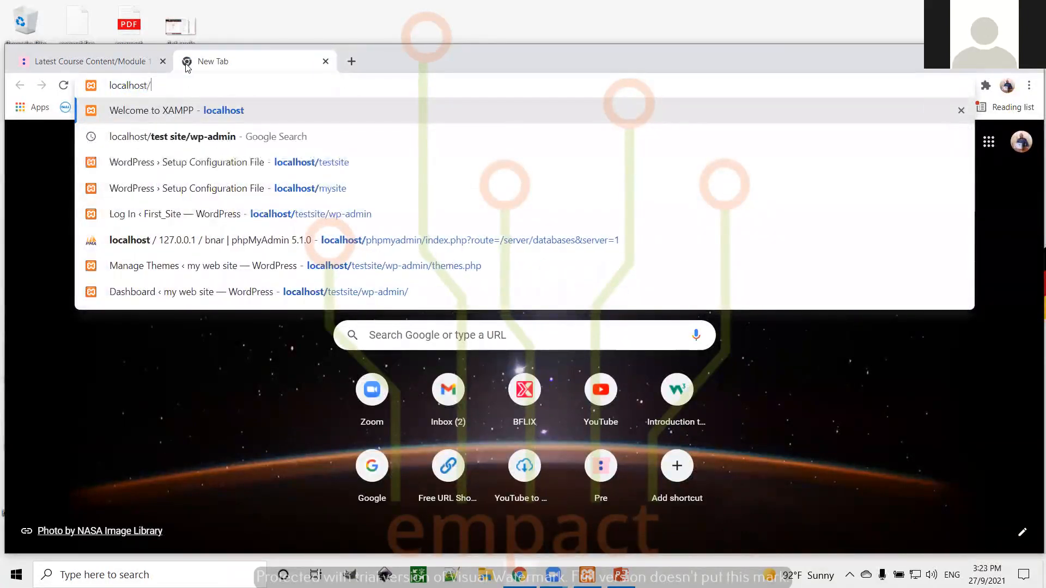
pyautogui.write('testsite/')
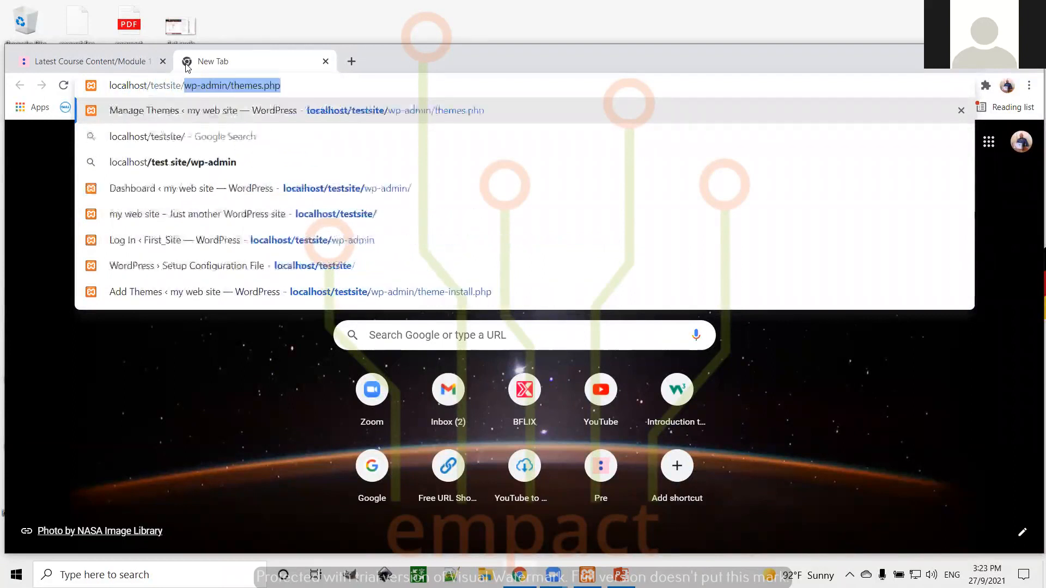
pyautogui.write('w')
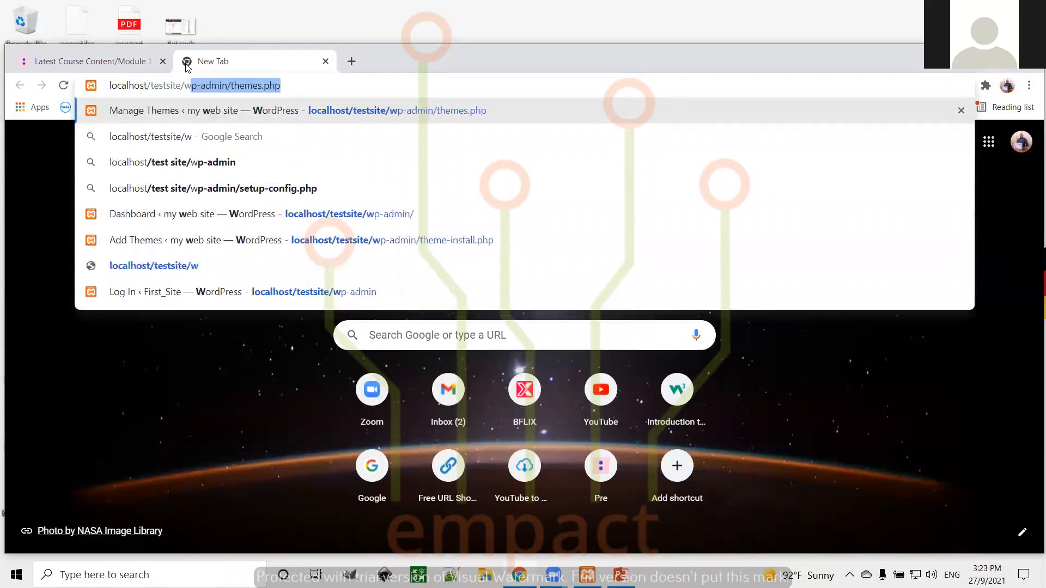
pyautogui.write('p-admin')
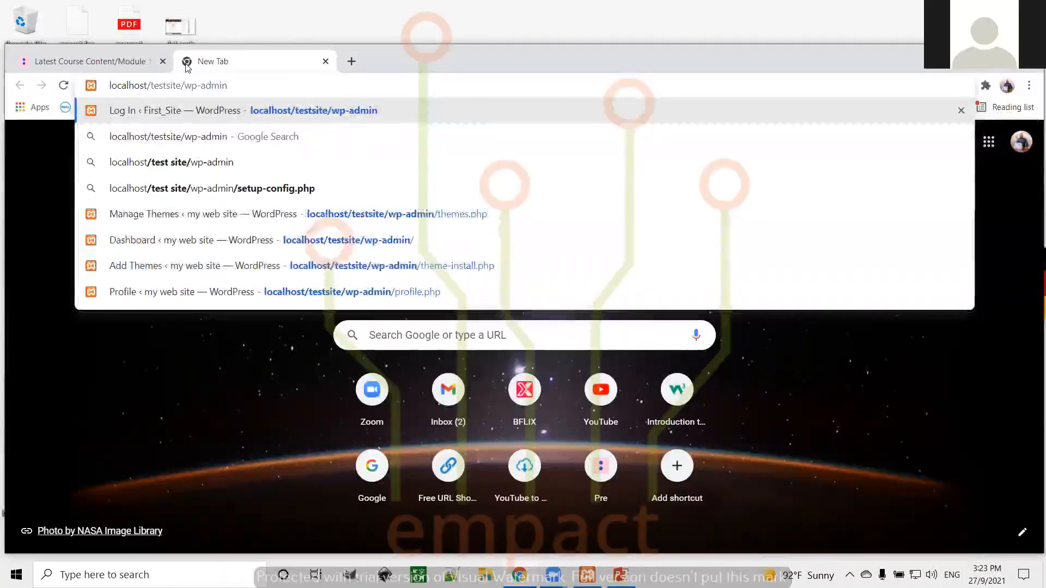
pyautogui.press('Return')
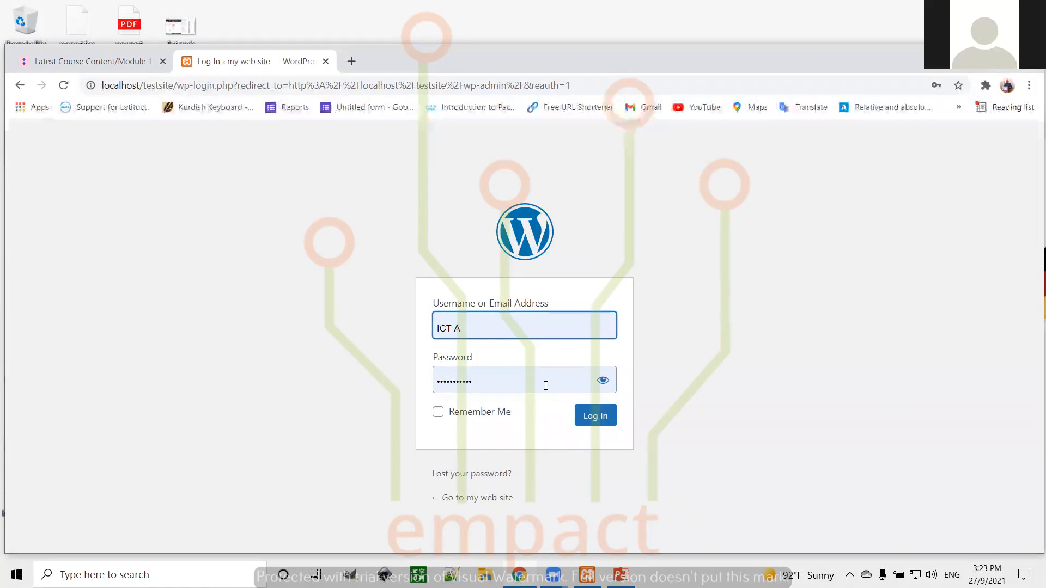
# Log in with the autofilled credentials and look over the Dashboard welcome panel and widgets
pyautogui.click(595, 416)
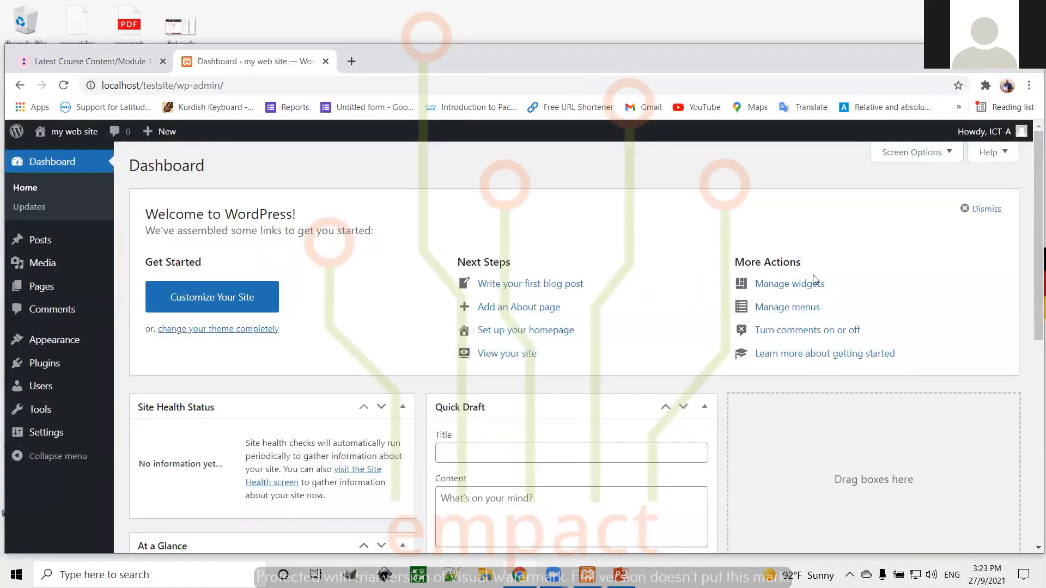
pyautogui.scroll(-6, 816, 279)
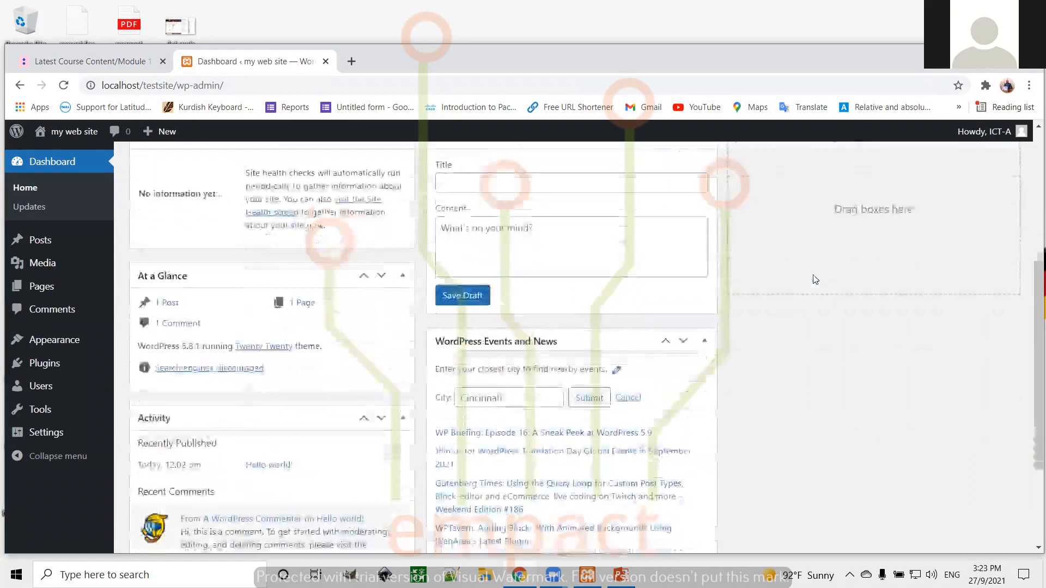
pyautogui.scroll(5, 815, 279)
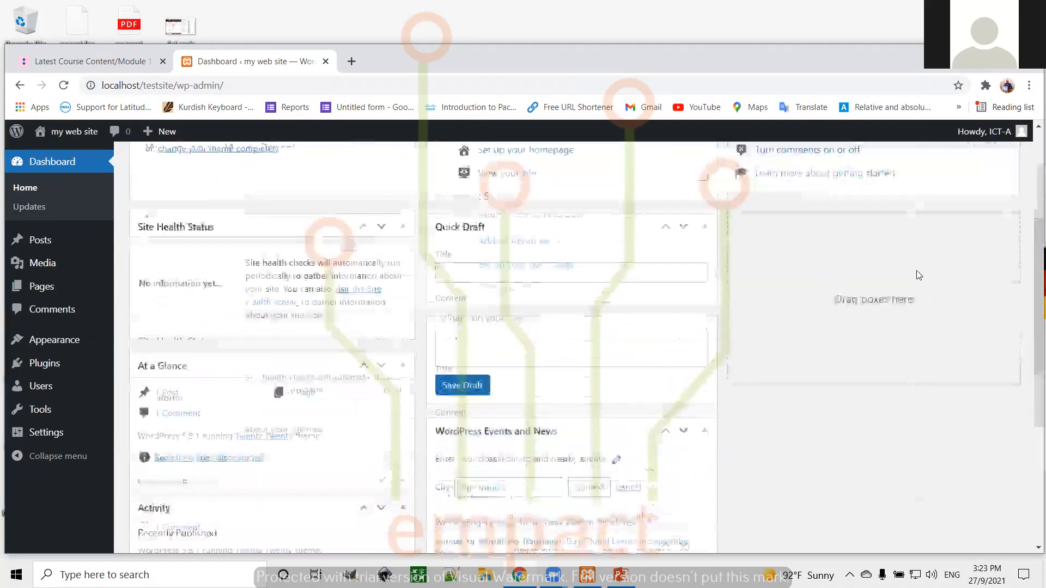
pyautogui.scroll(1, 811, 293)
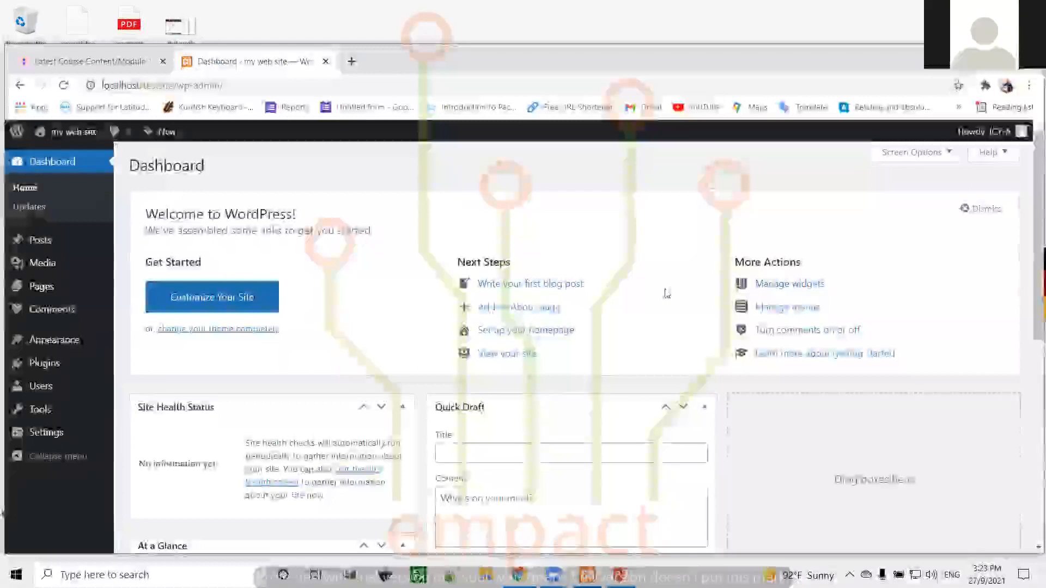
pyautogui.scroll(-8, 667, 293)
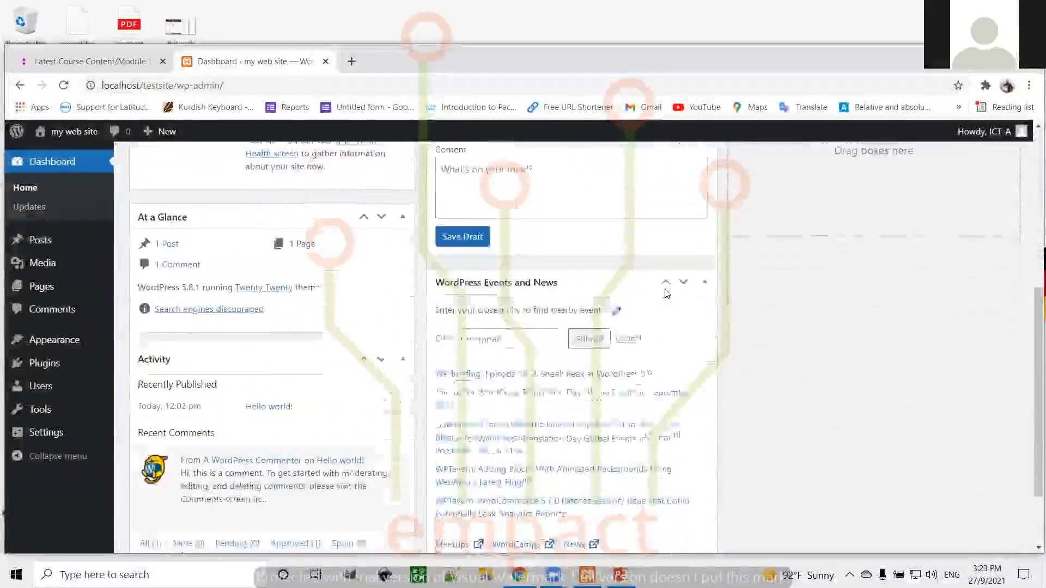
pyautogui.scroll(6, 667, 293)
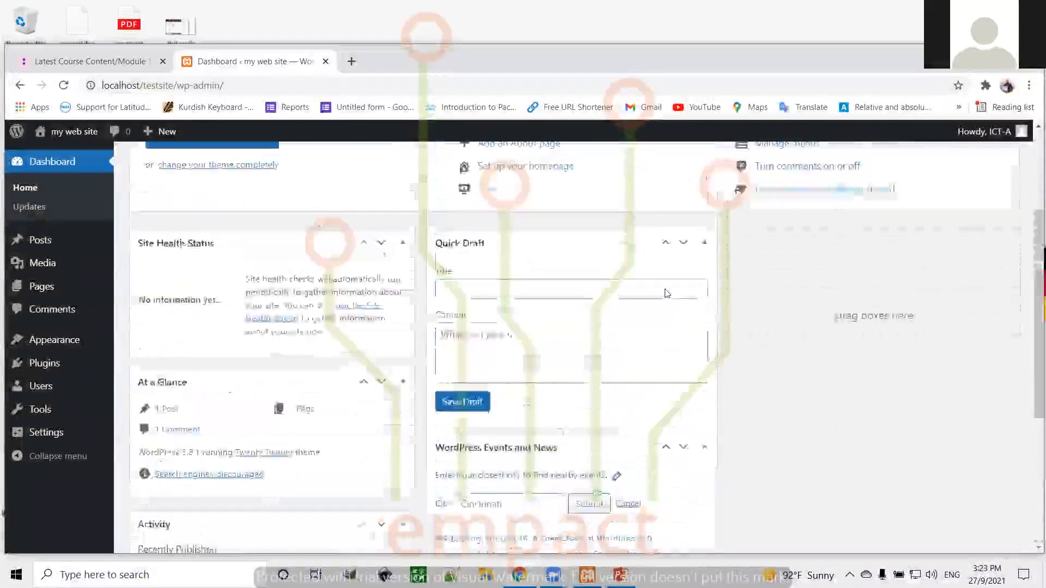
pyautogui.scroll(2, 667, 294)
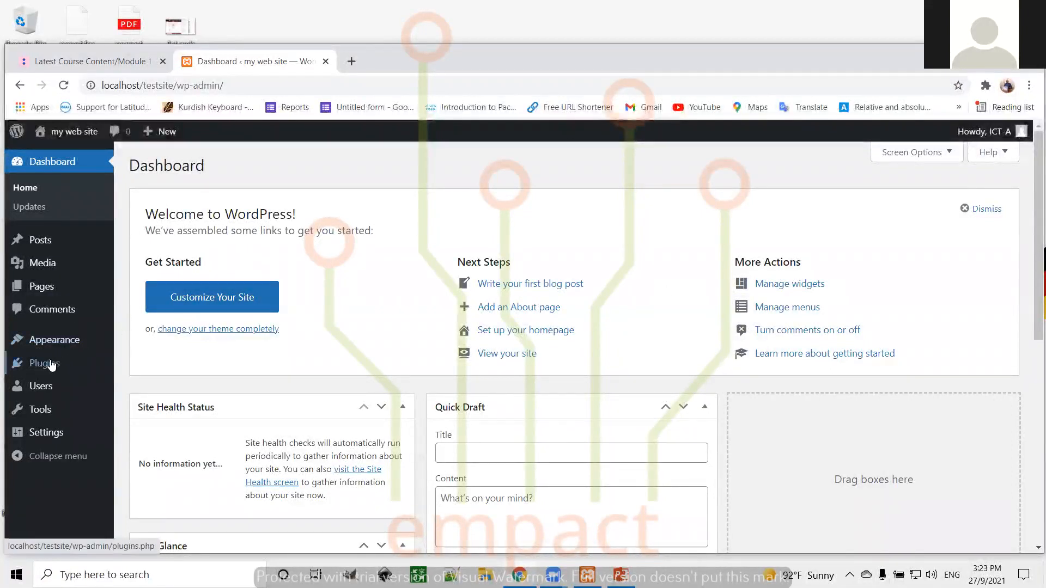
pyautogui.moveTo(47, 369)
pyautogui.moveTo(61, 344)
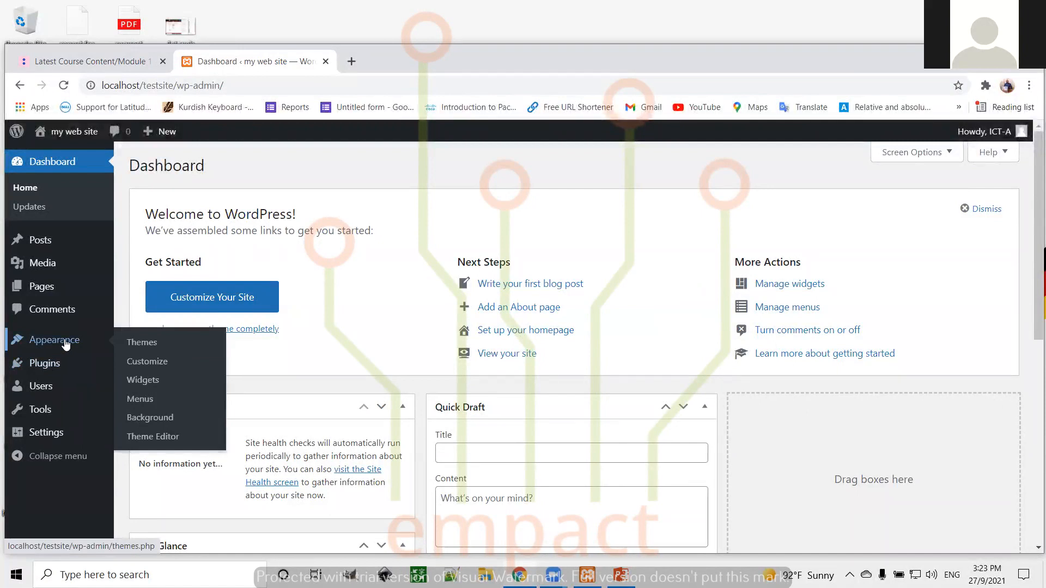